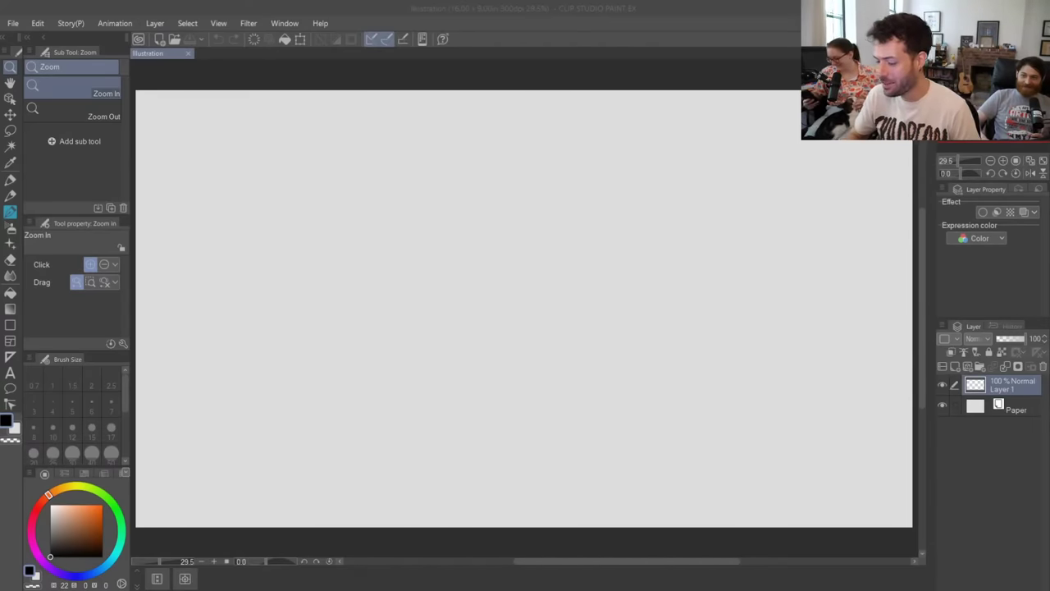
pyautogui.click(663, 296)
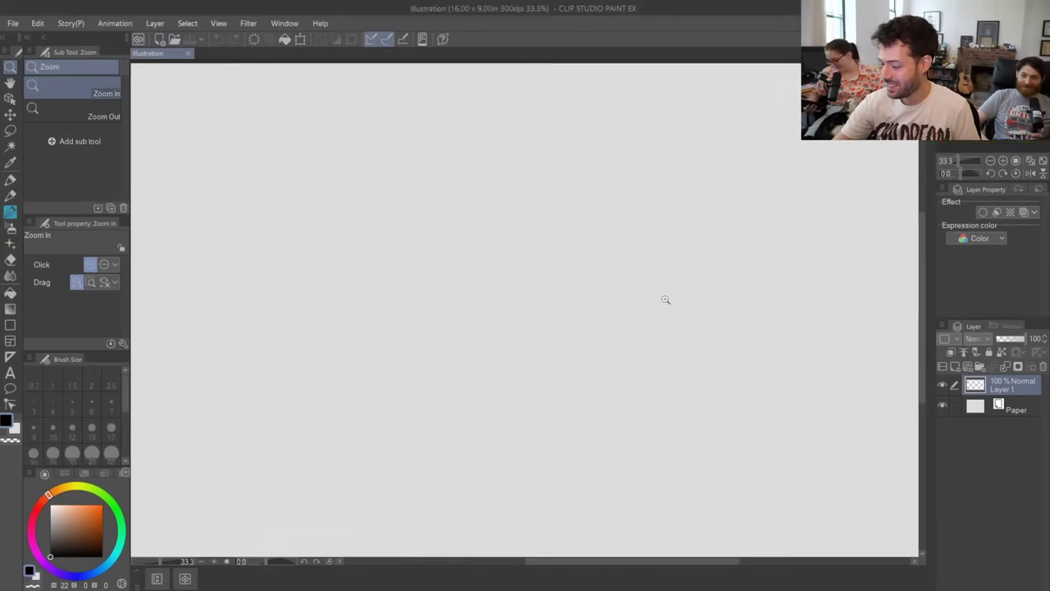
pyautogui.moveTo(663, 295); pyautogui.dragTo(658, 296)
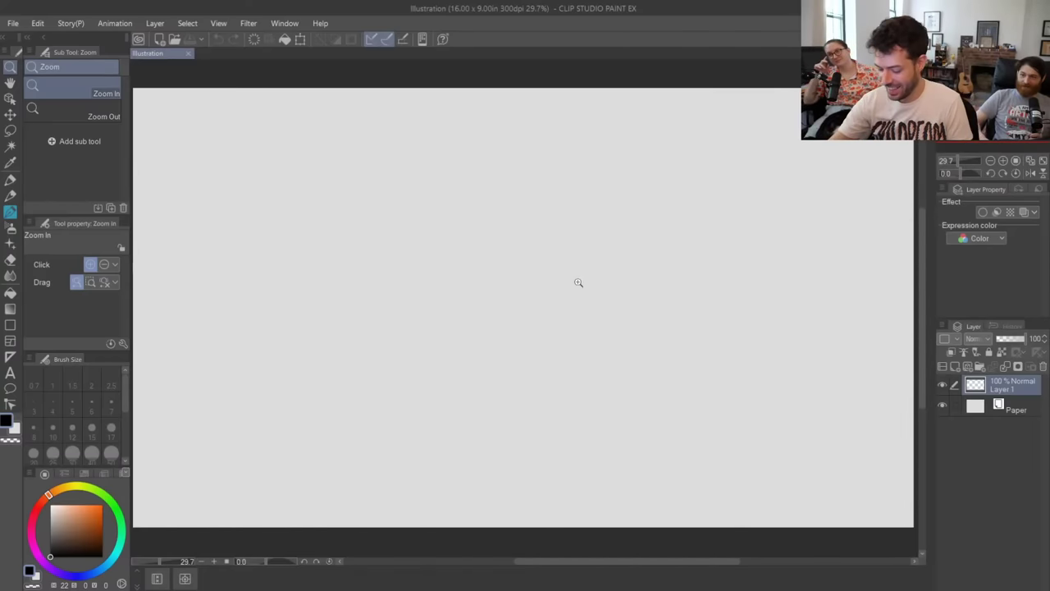
pyautogui.press('p')
pyautogui.moveTo(472, 369)
pyautogui.mouseDown()
pyautogui.moveTo(555, 267)
pyautogui.moveTo(655, 277)
pyautogui.moveTo(679, 246)
pyautogui.mouseUp()
pyautogui.hotkey('ctrl', 'z')
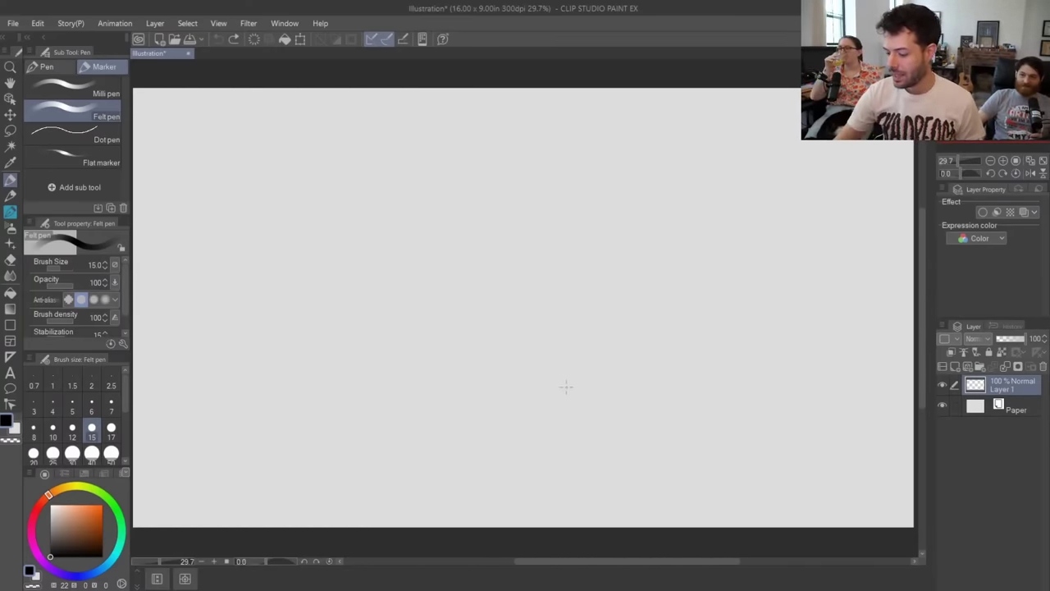
pyautogui.moveTo(551, 406)
pyautogui.mouseDown()
pyautogui.moveTo(396, 312)
pyautogui.moveTo(617, 396)
pyautogui.mouseUp()
pyautogui.moveTo(575, 422); pyautogui.dragTo(383, 326)
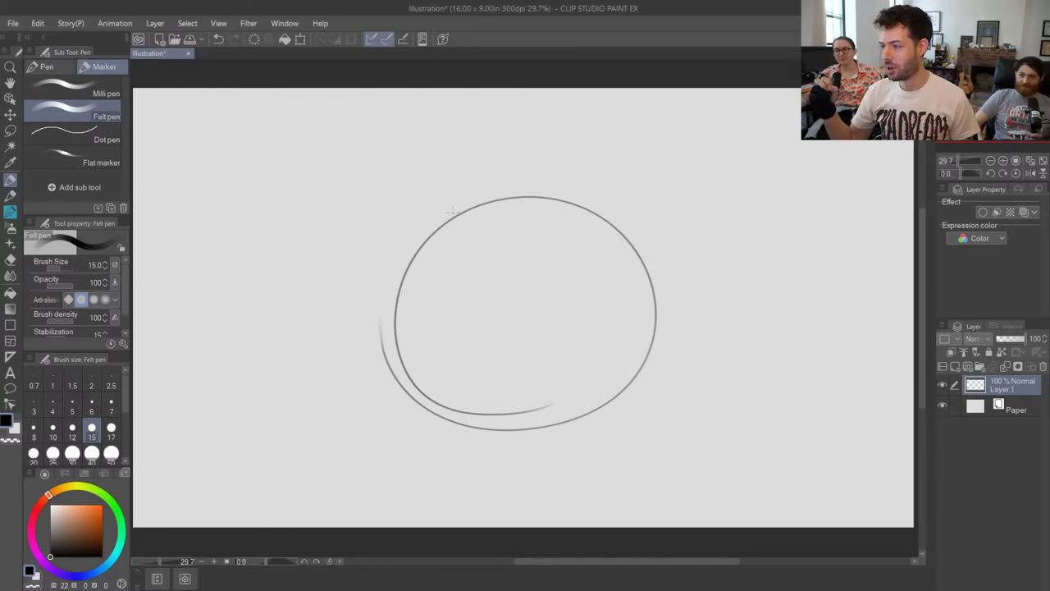
pyautogui.hotkey('ctrl', 'z')
pyautogui.hotkey('ctrl', 'z')
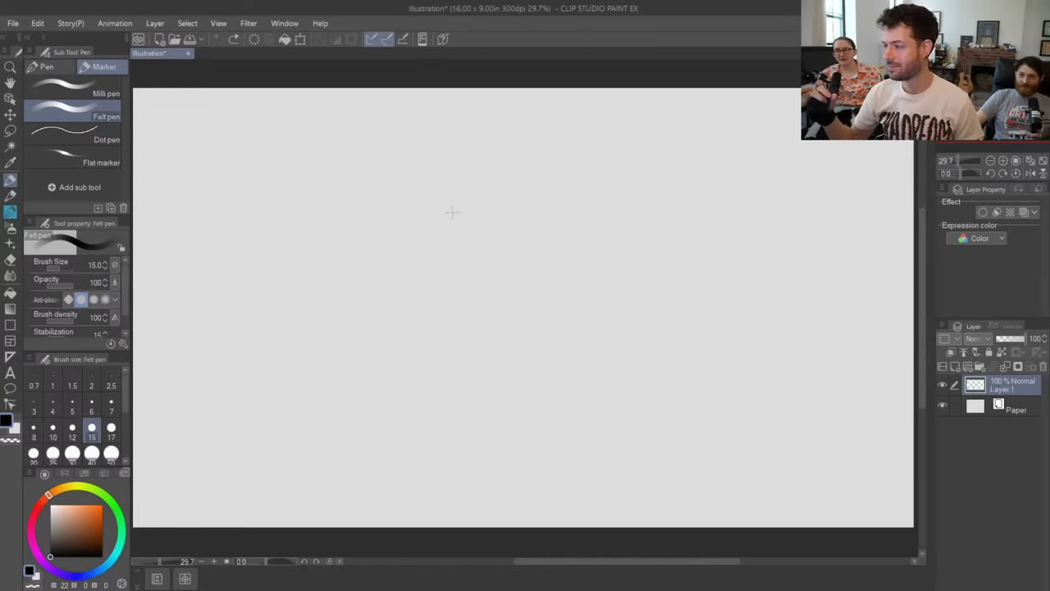
pyautogui.moveTo(569, 421)
pyautogui.mouseDown()
pyautogui.moveTo(303, 369)
pyautogui.moveTo(426, 190)
pyautogui.moveTo(586, 191)
pyautogui.moveTo(703, 327)
pyautogui.moveTo(670, 403)
pyautogui.moveTo(541, 422)
pyautogui.moveTo(576, 420)
pyautogui.mouseUp()
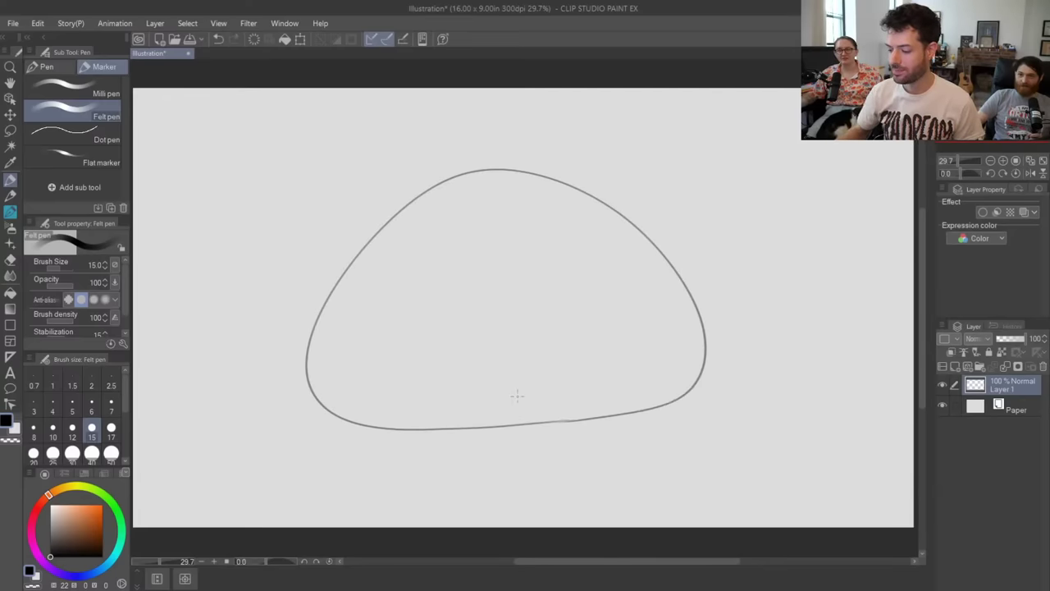
pyautogui.hotkey('ctrl', 'z')
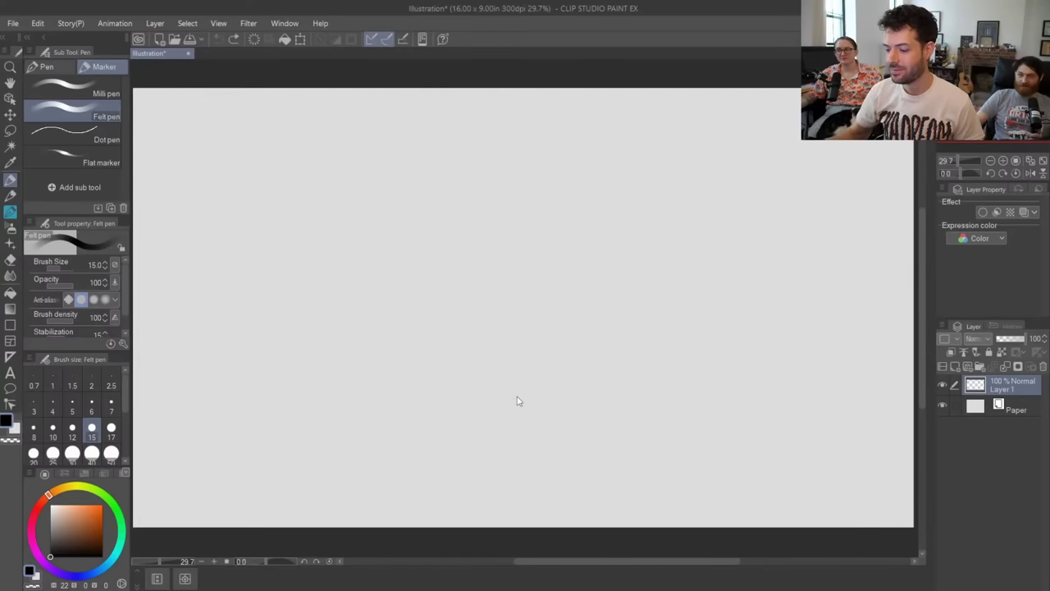
pyautogui.moveTo(492, 417)
pyautogui.mouseDown()
pyautogui.moveTo(450, 420)
pyautogui.moveTo(319, 383)
pyautogui.moveTo(427, 232)
pyautogui.moveTo(569, 210)
pyautogui.moveTo(686, 294)
pyautogui.moveTo(703, 384)
pyautogui.moveTo(640, 427)
pyautogui.moveTo(491, 415)
pyautogui.mouseUp()
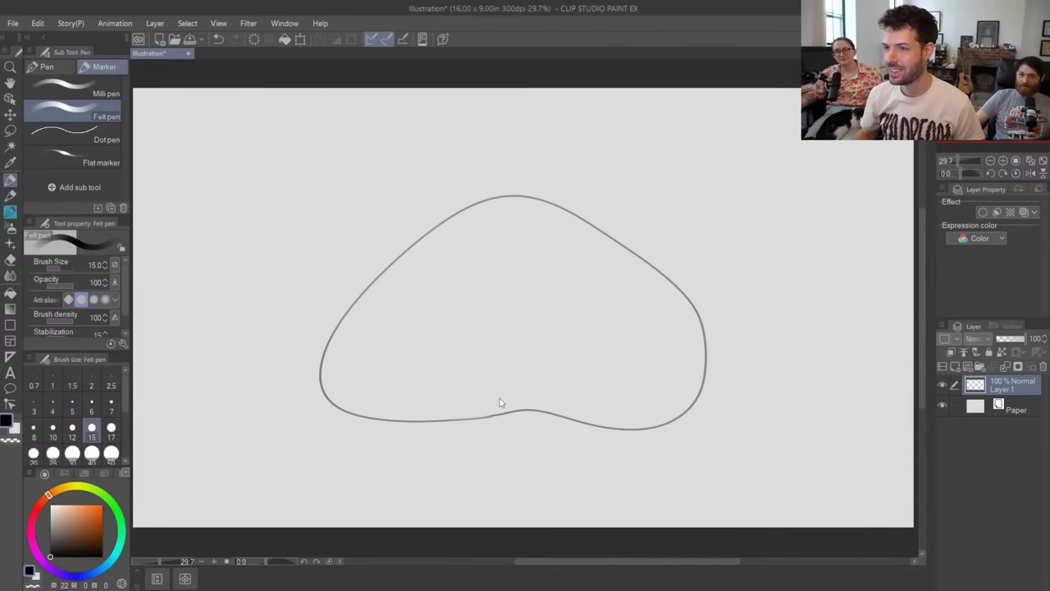
pyautogui.hotkey('ctrl', 'z')
# - Draw a large rounded bird body with the Felt pen at size 15, adding dot eyes, a V-shaped beak, four stubby feet and slanted brows
pyautogui.moveTo(466, 422)
pyautogui.mouseDown()
pyautogui.moveTo(307, 333)
pyautogui.moveTo(466, 167)
pyautogui.moveTo(676, 228)
pyautogui.moveTo(709, 384)
pyautogui.moveTo(597, 465)
pyautogui.moveTo(470, 423)
pyautogui.mouseUp()
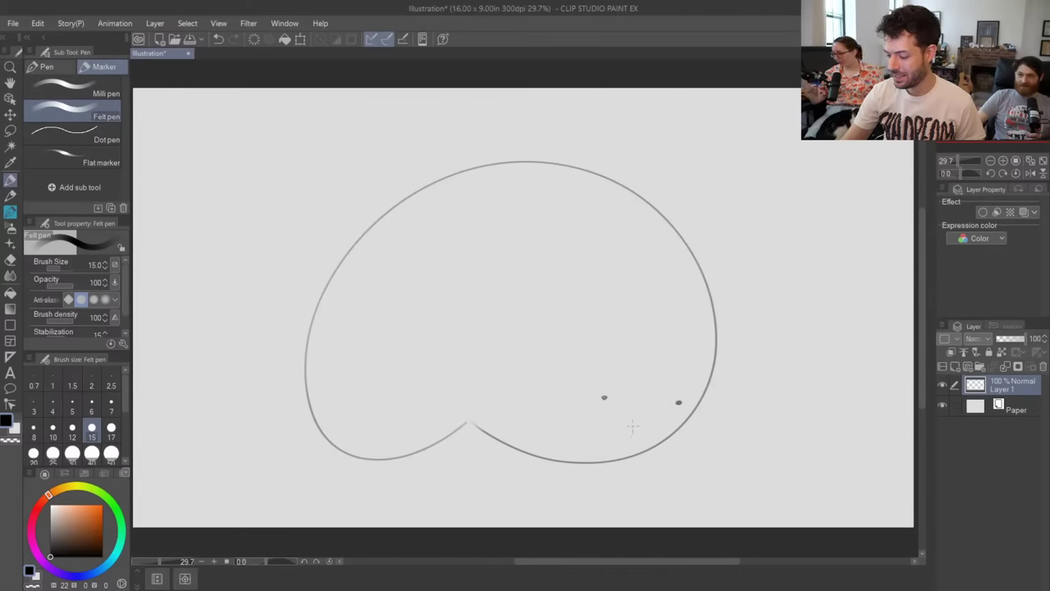
pyautogui.moveTo(632, 423); pyautogui.dragTo(643, 424)
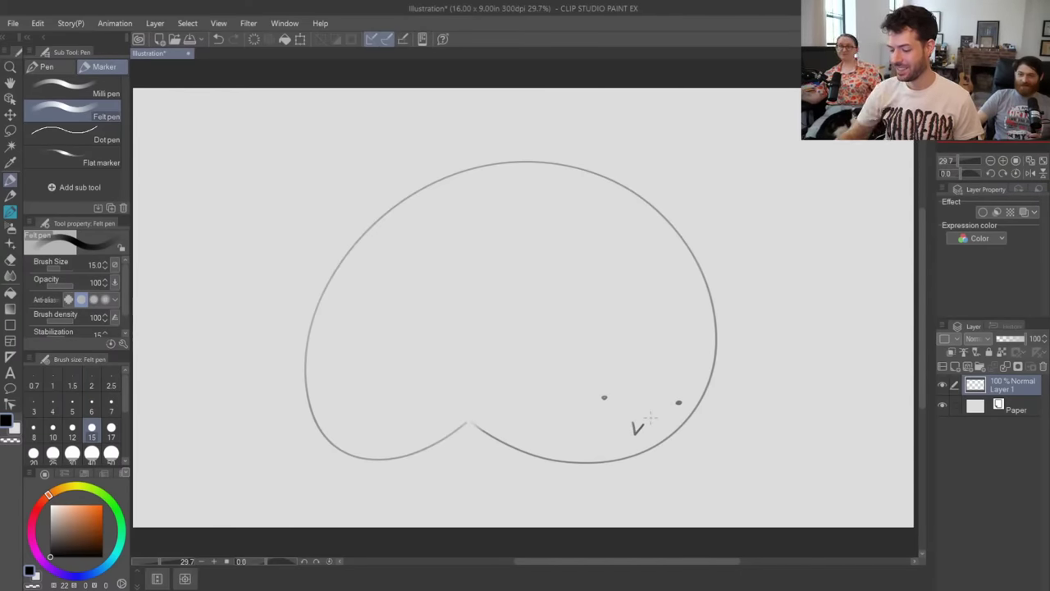
pyautogui.moveTo(510, 444)
pyautogui.mouseDown()
pyautogui.moveTo(512, 459)
pyautogui.moveTo(521, 448)
pyautogui.moveTo(572, 471)
pyautogui.mouseUp()
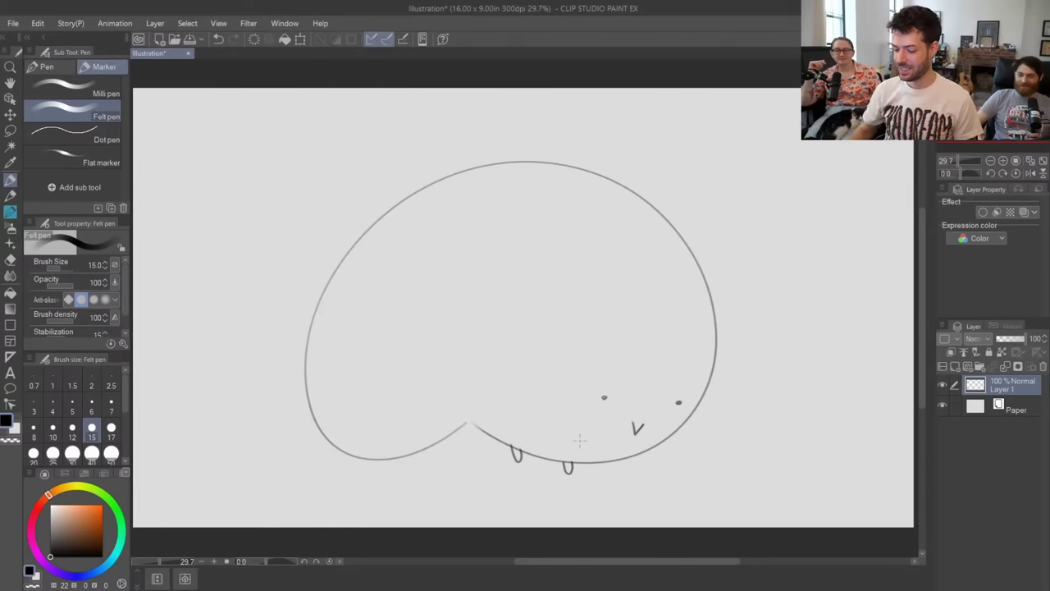
pyautogui.moveTo(357, 456); pyautogui.dragTo(399, 455)
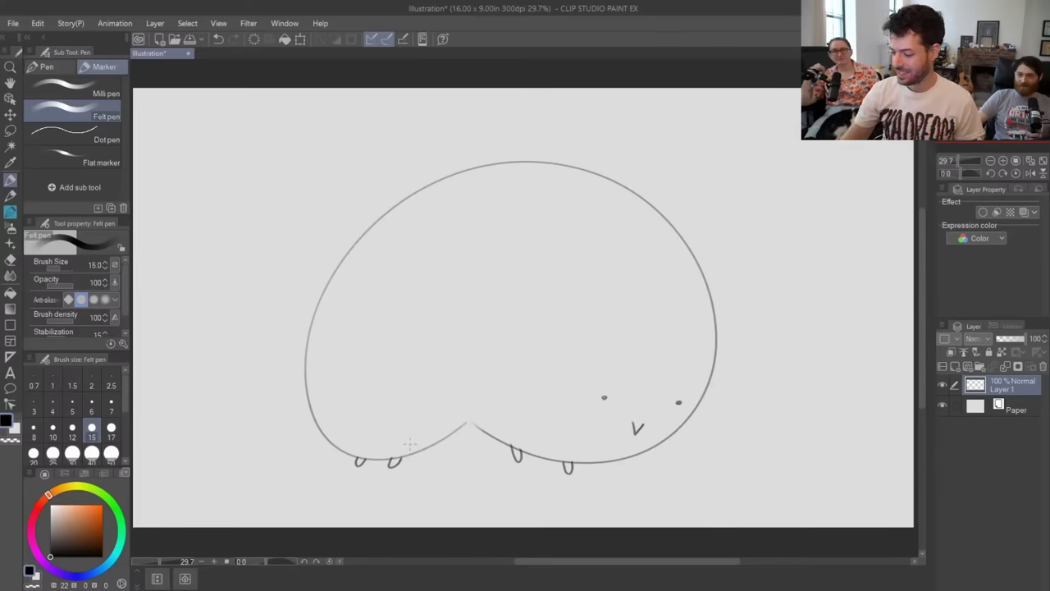
pyautogui.moveTo(620, 384); pyautogui.dragTo(672, 392)
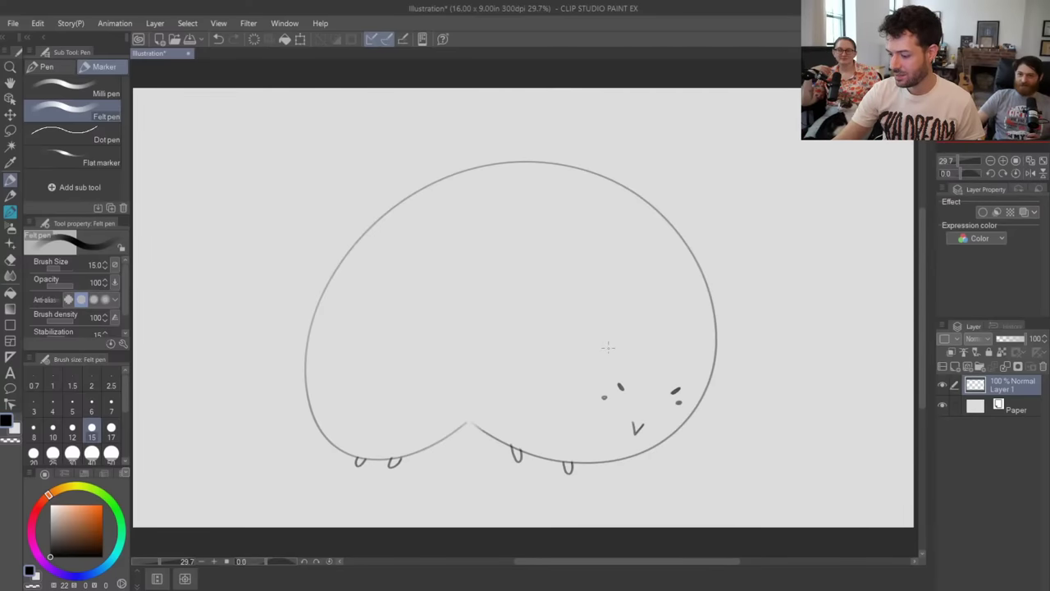
# - Add a scalloped crest between two small tufts on the bird's head, rear tail feathers, and a belly fold extending the body line
pyautogui.moveTo(608, 348)
pyautogui.mouseDown()
pyautogui.moveTo(615, 315)
pyautogui.moveTo(623, 344)
pyautogui.mouseUp()
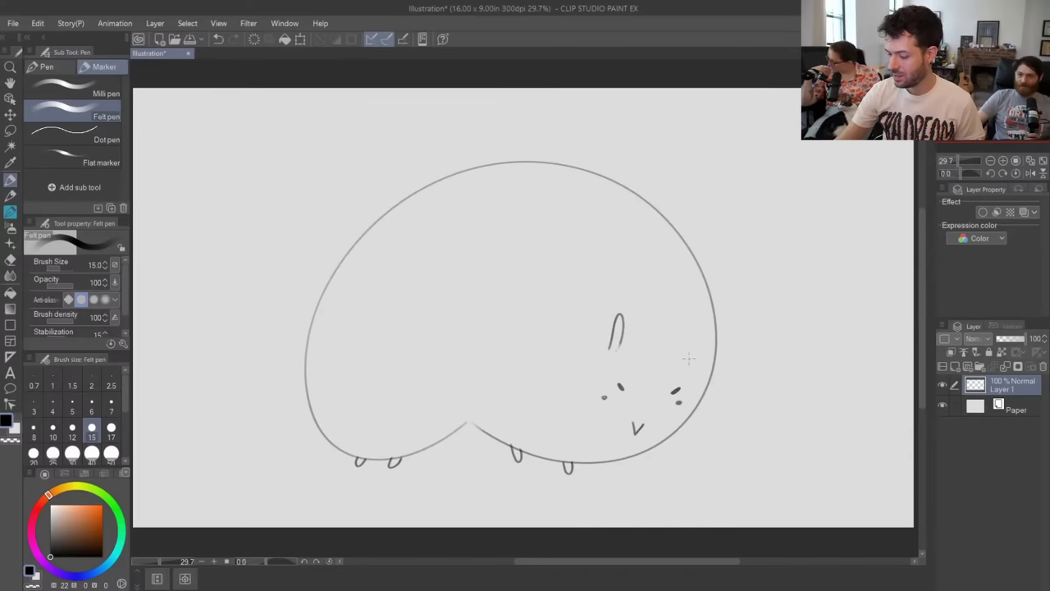
pyautogui.moveTo(689, 359)
pyautogui.mouseDown()
pyautogui.moveTo(706, 335)
pyautogui.moveTo(700, 357)
pyautogui.moveTo(676, 307)
pyautogui.moveTo(666, 315)
pyautogui.moveTo(674, 292)
pyautogui.moveTo(649, 261)
pyautogui.mouseUp()
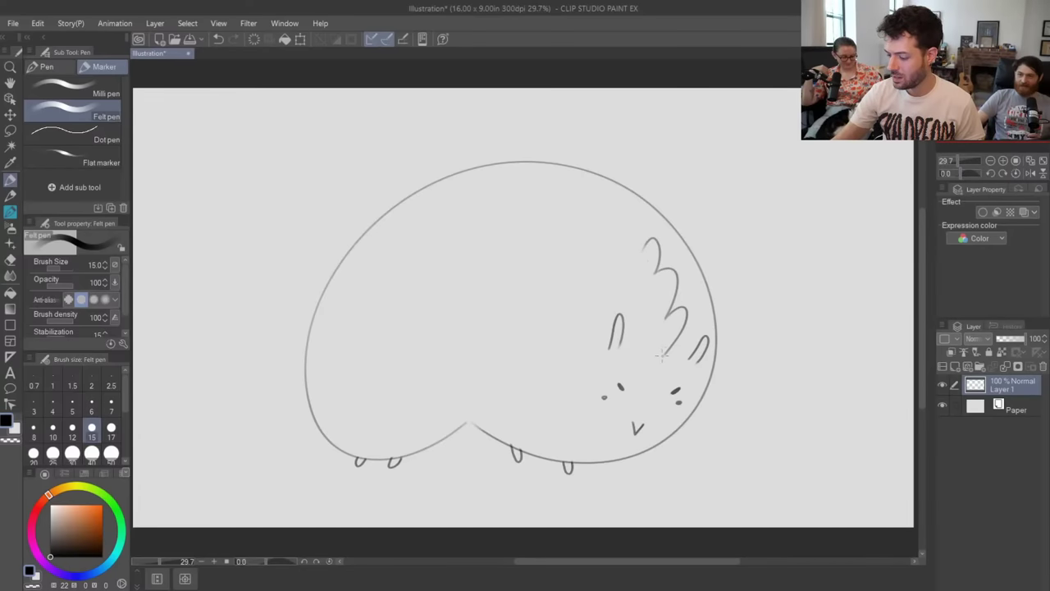
pyautogui.moveTo(659, 353); pyautogui.dragTo(645, 245)
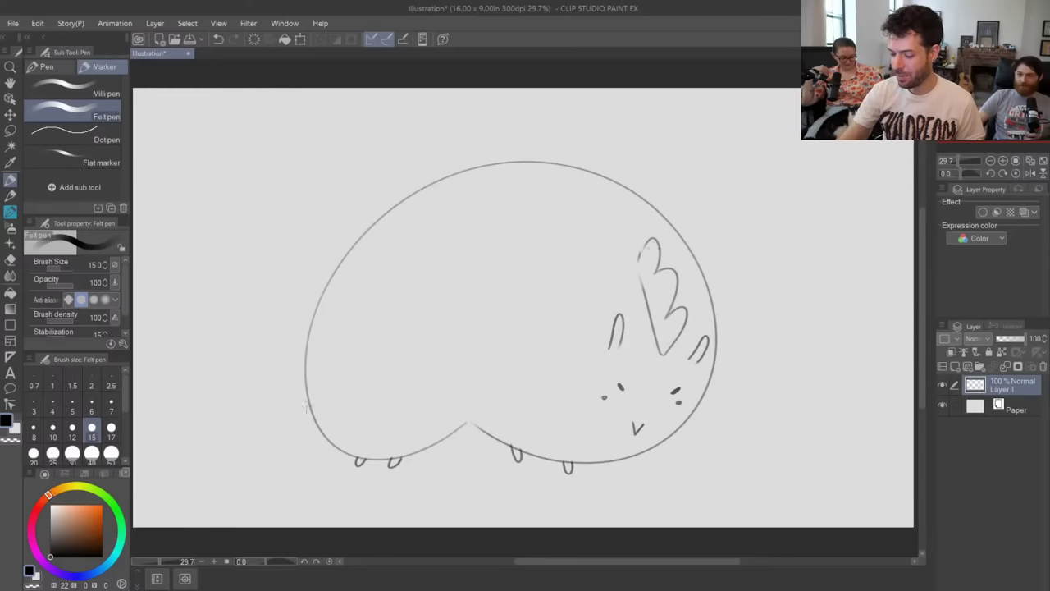
pyautogui.moveTo(310, 410)
pyautogui.mouseDown()
pyautogui.moveTo(262, 415)
pyautogui.moveTo(301, 427)
pyautogui.moveTo(285, 450)
pyautogui.moveTo(321, 415)
pyautogui.moveTo(319, 435)
pyautogui.mouseUp()
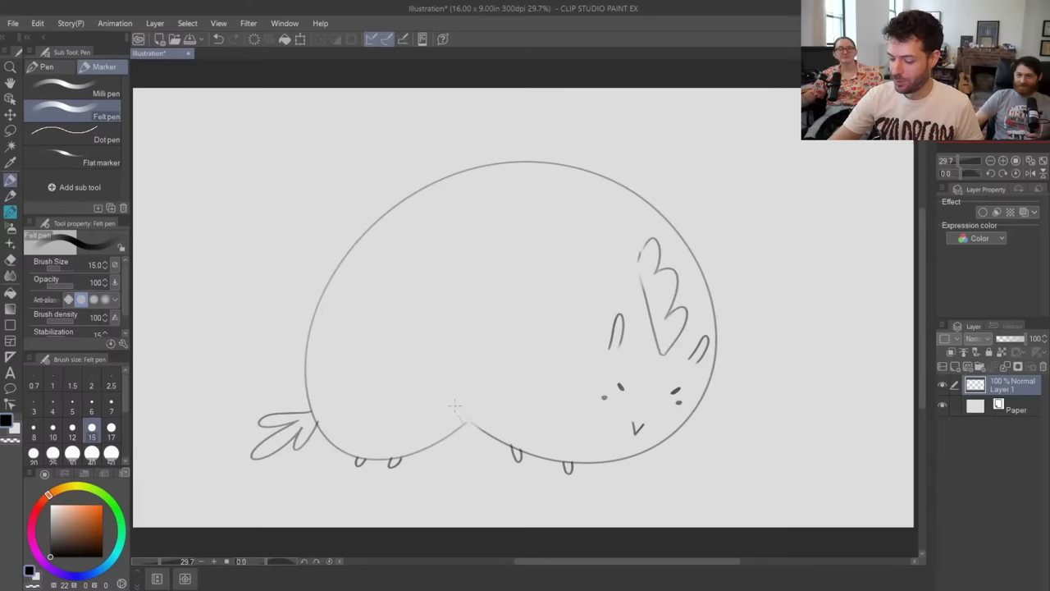
pyautogui.moveTo(455, 405); pyautogui.dragTo(476, 427)
pyautogui.hotkey('ctrl', 'z')
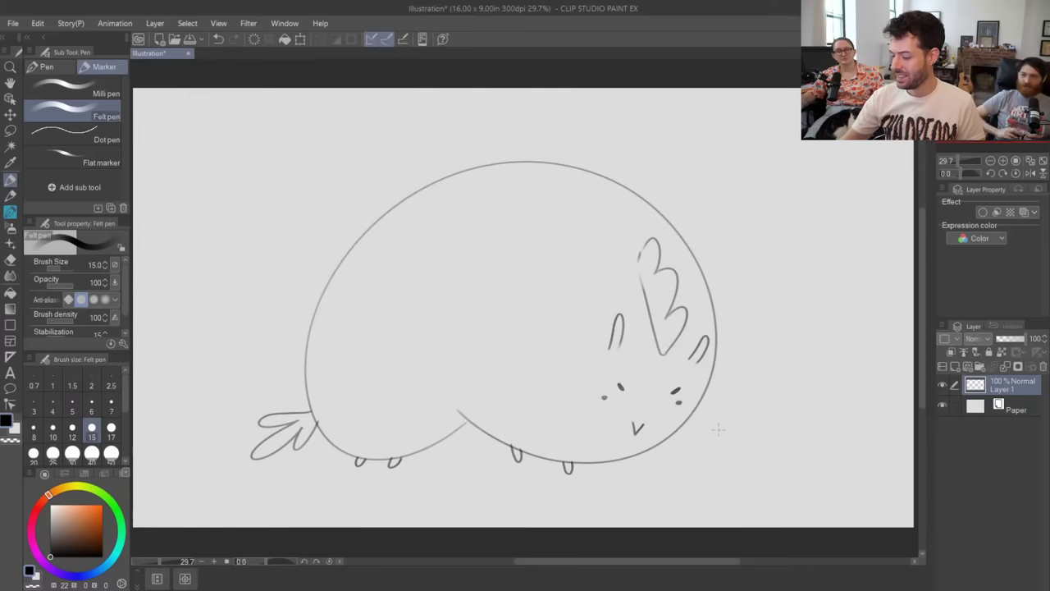
# - Draw two cracked eggshell halves with zigzag edges, one in front of the bird and one behind its tail
pyautogui.moveTo(734, 470)
pyautogui.mouseDown()
pyautogui.moveTo(730, 439)
pyautogui.moveTo(742, 434)
pyautogui.moveTo(734, 423)
pyautogui.moveTo(759, 411)
pyautogui.moveTo(753, 371)
pyautogui.moveTo(779, 366)
pyautogui.moveTo(768, 354)
pyautogui.moveTo(829, 378)
pyautogui.moveTo(850, 402)
pyautogui.moveTo(858, 445)
pyautogui.moveTo(834, 476)
pyautogui.moveTo(780, 482)
pyautogui.moveTo(739, 467)
pyautogui.moveTo(786, 423)
pyautogui.mouseUp()
pyautogui.moveTo(771, 354); pyautogui.dragTo(776, 411)
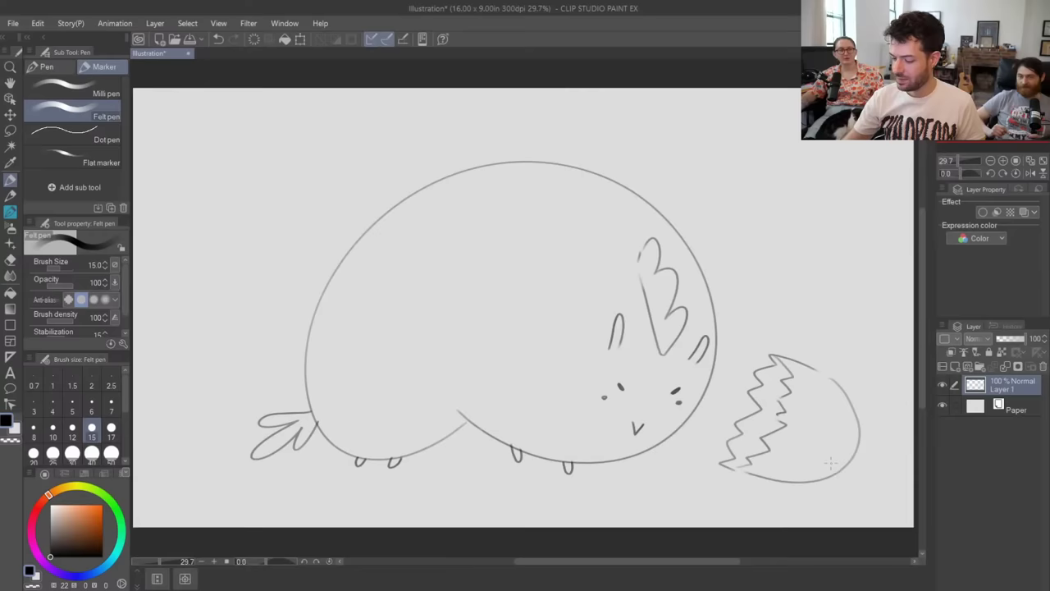
pyautogui.moveTo(213, 471)
pyautogui.mouseDown()
pyautogui.moveTo(192, 423)
pyautogui.moveTo(174, 421)
pyautogui.moveTo(187, 399)
pyautogui.moveTo(174, 375)
pyautogui.moveTo(185, 369)
pyautogui.moveTo(210, 385)
pyautogui.moveTo(204, 408)
pyautogui.moveTo(222, 413)
pyautogui.moveTo(217, 447)
pyautogui.moveTo(234, 455)
pyautogui.moveTo(189, 479)
pyautogui.moveTo(207, 472)
pyautogui.moveTo(144, 483)
pyautogui.mouseUp()
pyautogui.moveTo(177, 372); pyautogui.dragTo(139, 390)
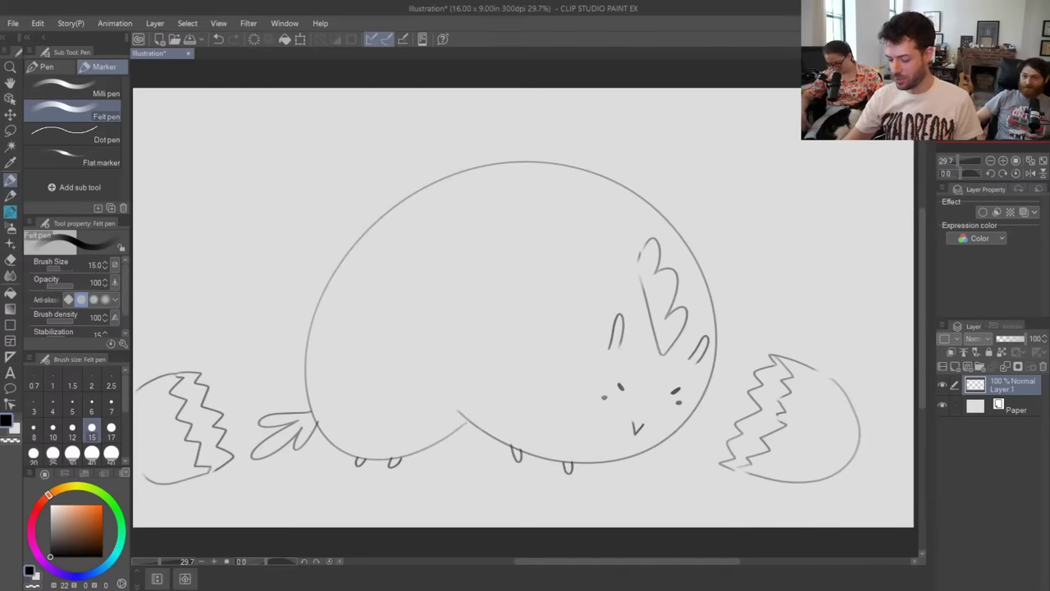
# - Move the whole drawing slightly to the right and complete the rounded outline of the eggshell half behind the tail
pyautogui.press('k')
pyautogui.moveTo(694, 451); pyautogui.dragTo(730, 445)
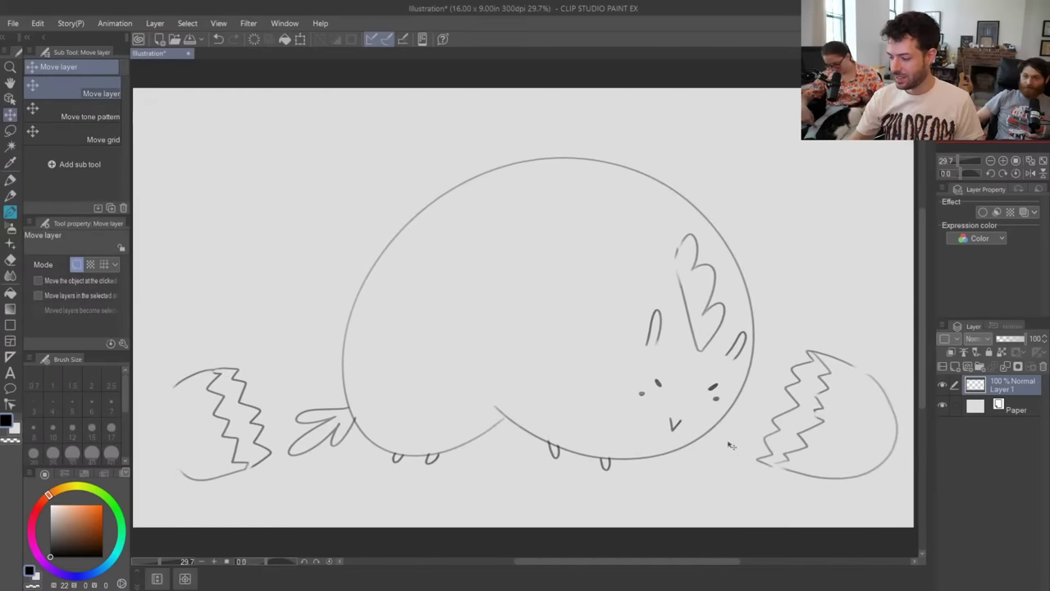
pyautogui.press('p')
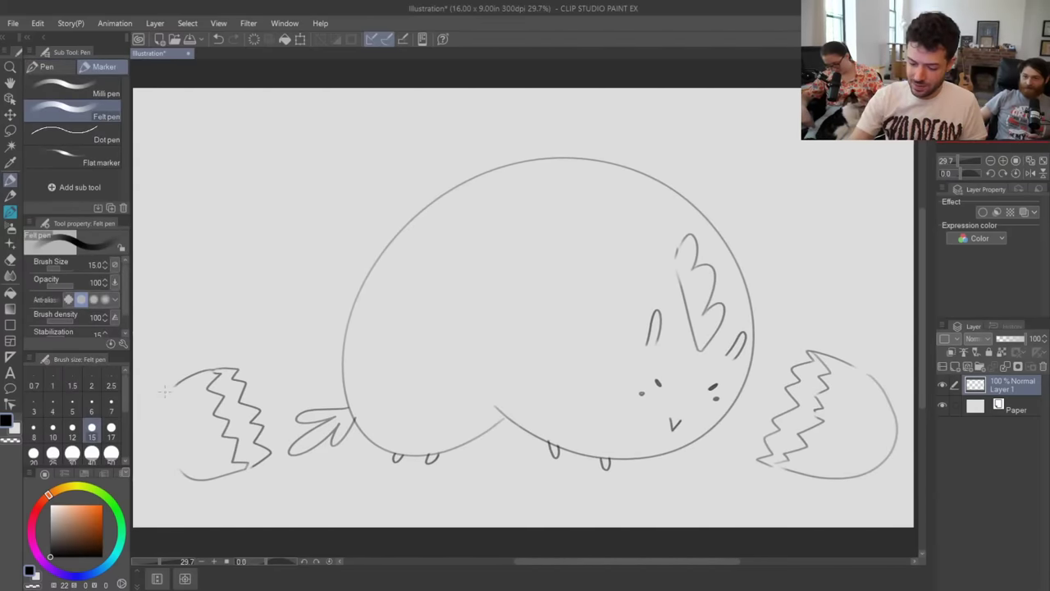
pyautogui.moveTo(171, 389)
pyautogui.mouseDown()
pyautogui.moveTo(164, 465)
pyautogui.moveTo(194, 451)
pyautogui.moveTo(158, 418)
pyautogui.moveTo(195, 479)
pyautogui.mouseUp()
pyautogui.hotkey('ctrl', 'z')
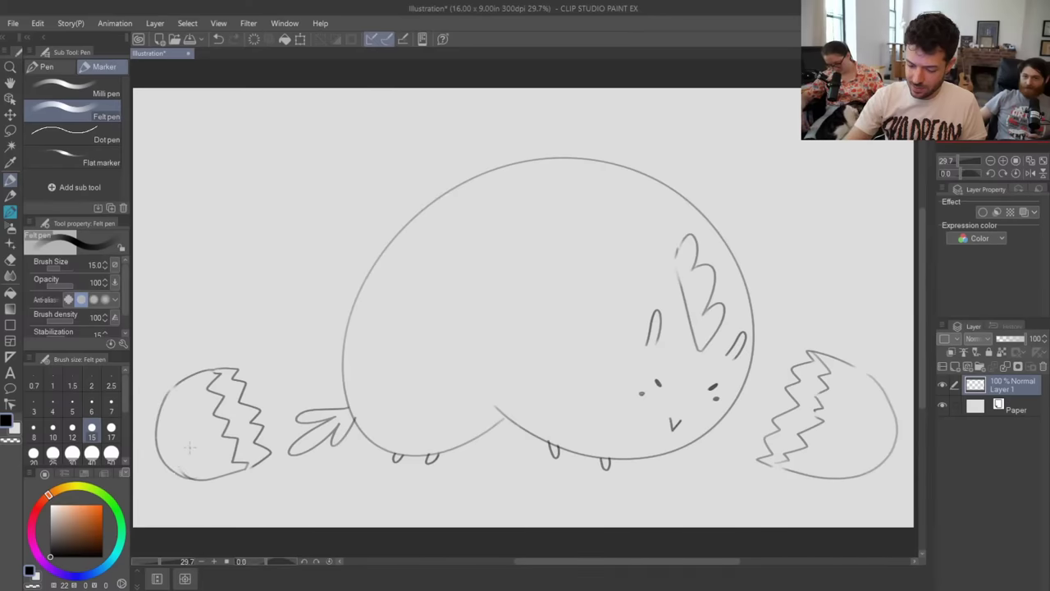
pyautogui.press('e')
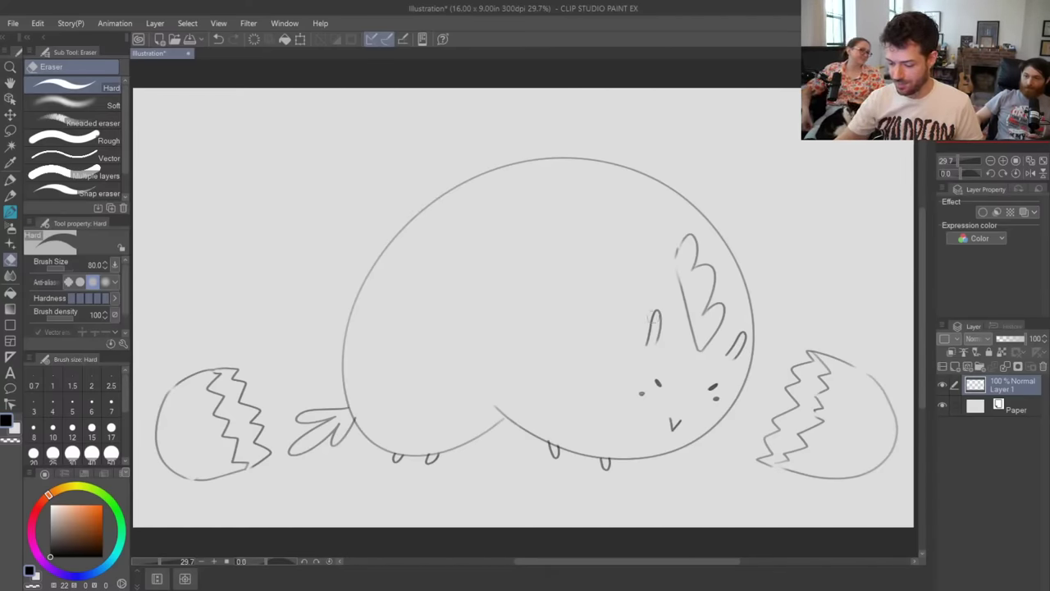
pyautogui.press('p')
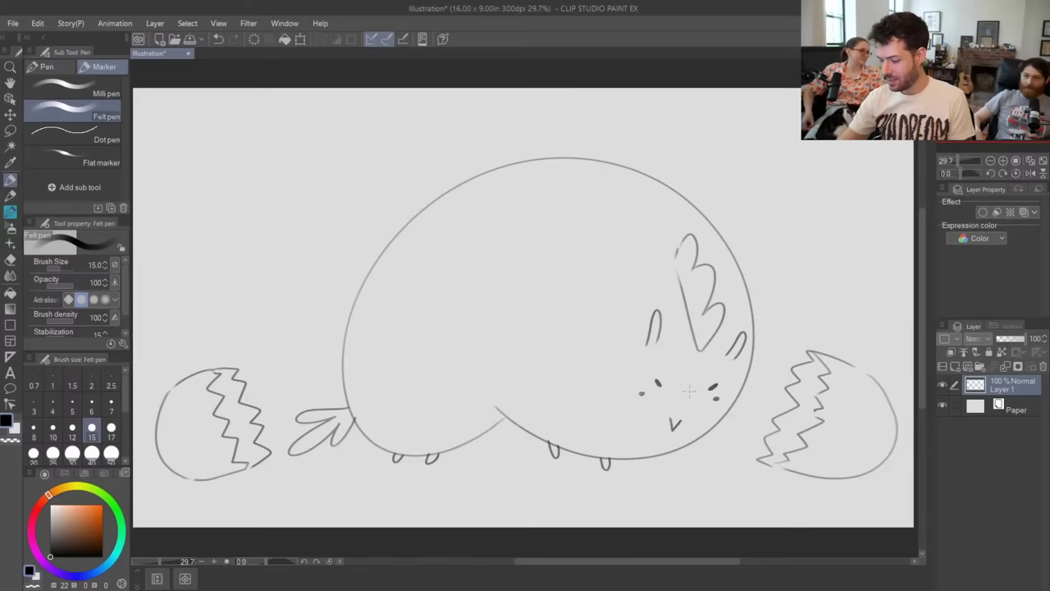
# - Hide Layer 1 and, on a new layer, draw a wide mug's curved base, slanted sides and round handle
pyautogui.click(943, 388)
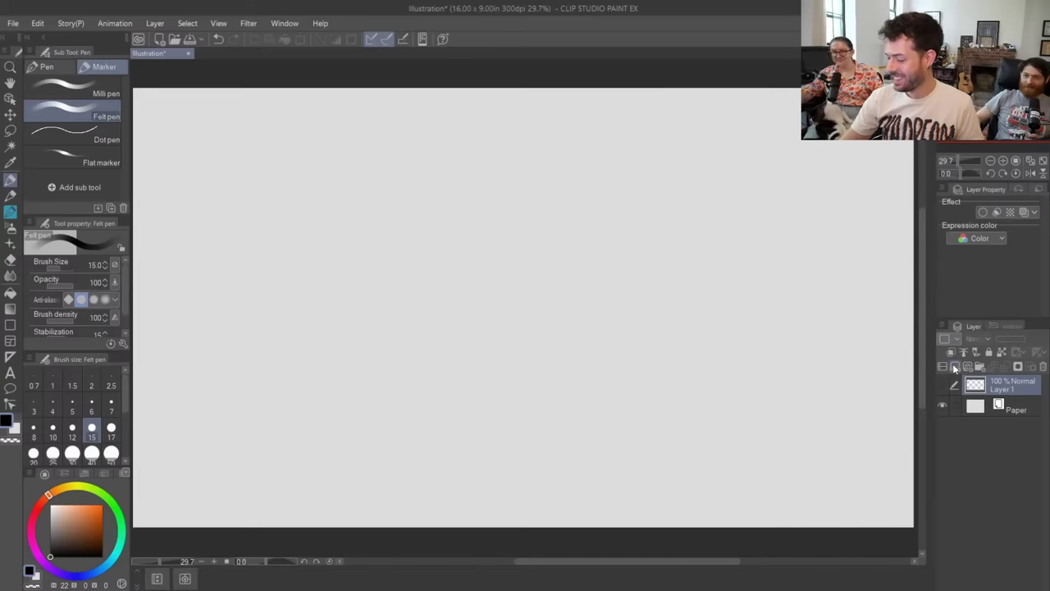
pyautogui.click(944, 367)
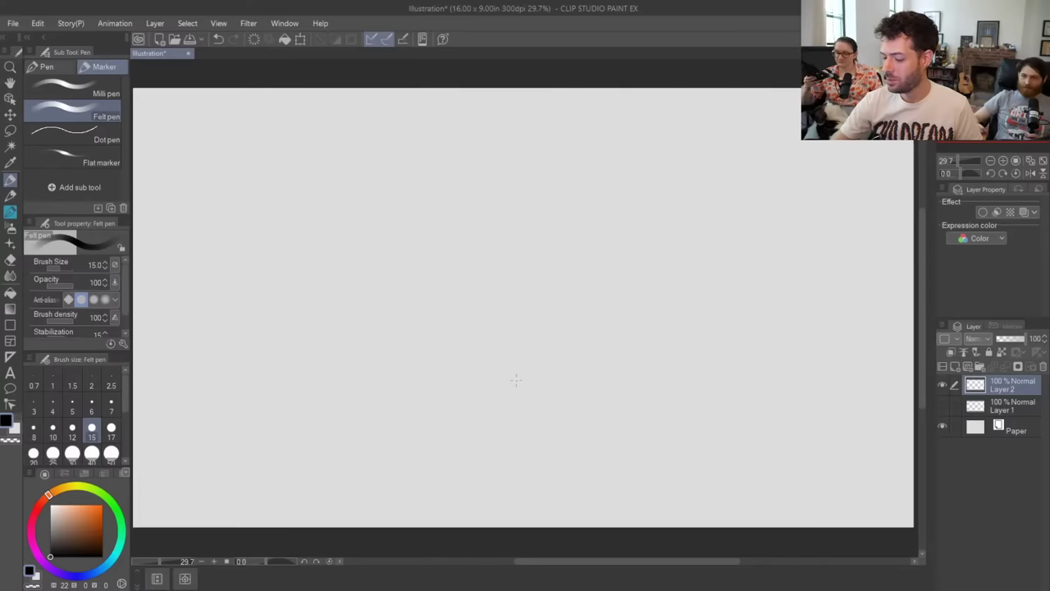
pyautogui.moveTo(386, 437)
pyautogui.mouseDown()
pyautogui.moveTo(368, 339)
pyautogui.moveTo(381, 331)
pyautogui.moveTo(497, 464)
pyautogui.moveTo(619, 449)
pyautogui.mouseUp()
pyautogui.moveTo(622, 326)
pyautogui.mouseDown()
pyautogui.moveTo(620, 448)
pyautogui.moveTo(652, 346)
pyautogui.moveTo(628, 447)
pyautogui.mouseUp()
pyautogui.hotkey('ctrl', 'z')
pyautogui.moveTo(651, 362)
pyautogui.mouseDown()
pyautogui.moveTo(680, 371)
pyautogui.moveTo(643, 429)
pyautogui.mouseUp()
pyautogui.moveTo(666, 382); pyautogui.dragTo(671, 408)
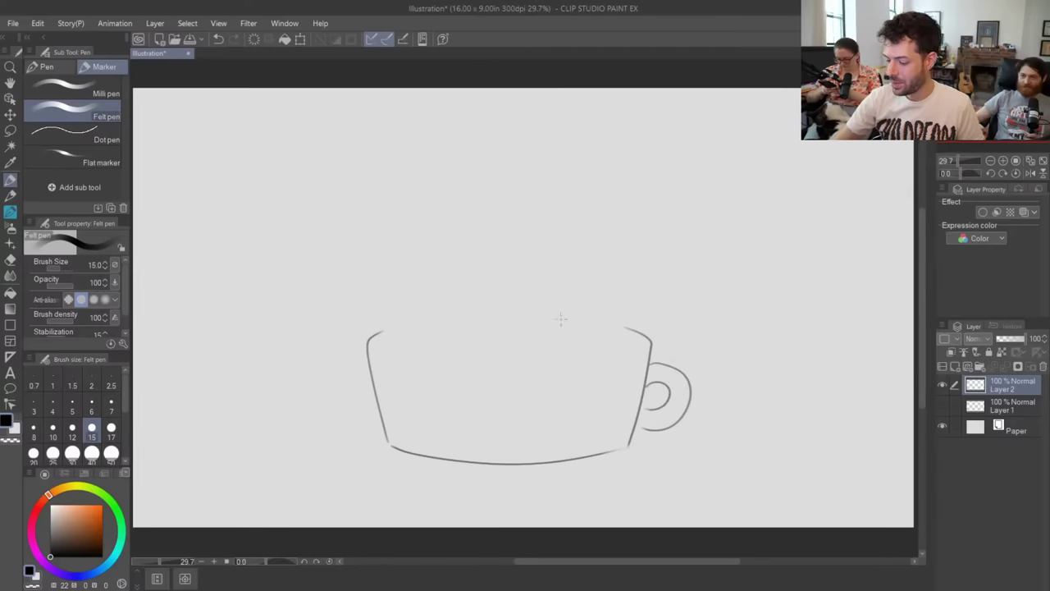
pyautogui.moveTo(390, 331)
pyautogui.mouseDown()
pyautogui.moveTo(529, 315)
pyautogui.moveTo(651, 331)
pyautogui.mouseUp()
pyautogui.hotkey('ctrl', 'z')
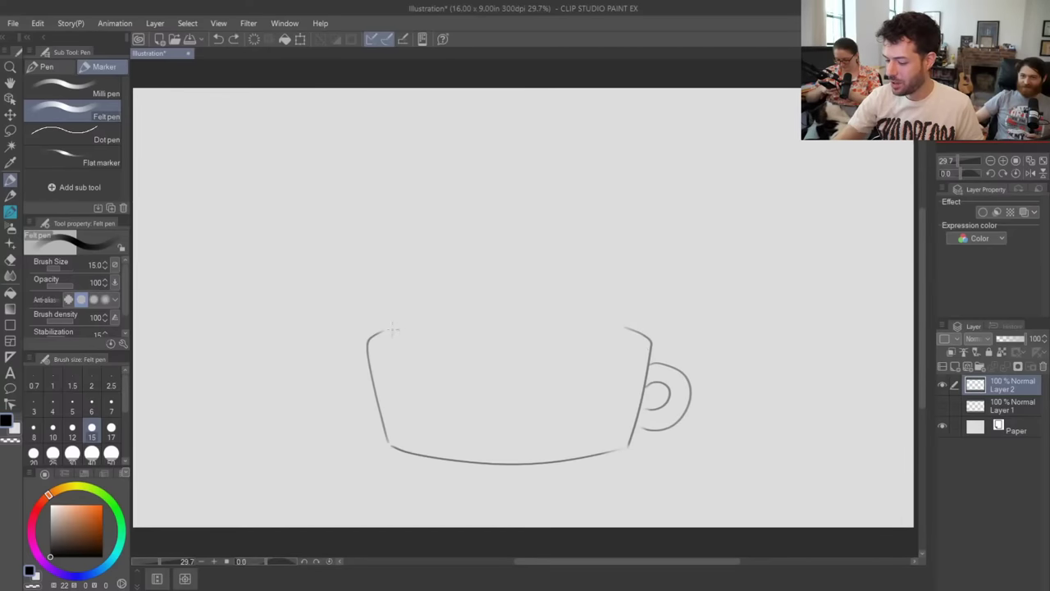
pyautogui.moveTo(396, 329)
pyautogui.mouseDown()
pyautogui.moveTo(497, 317)
pyautogui.moveTo(646, 343)
pyautogui.moveTo(598, 321)
pyautogui.moveTo(407, 322)
pyautogui.mouseUp()
pyautogui.hotkey('ctrl', 'z')
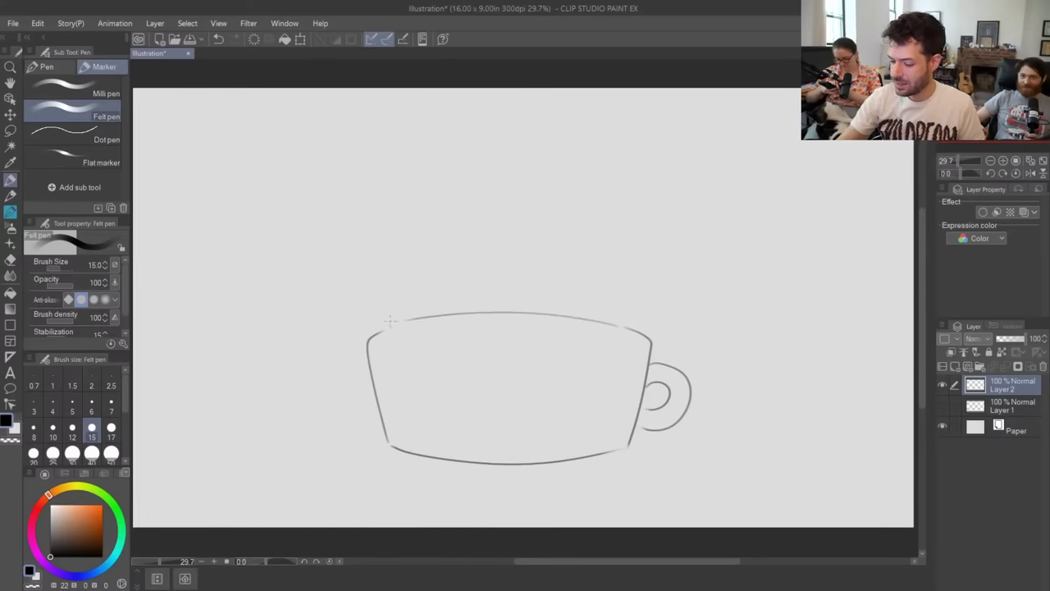
pyautogui.hotkey('ctrl', 'z')
# - Draw the mug's curved back rim and inner front rim, and erase part of the line at the rim's left corner
pyautogui.moveTo(632, 327); pyautogui.dragTo(401, 329)
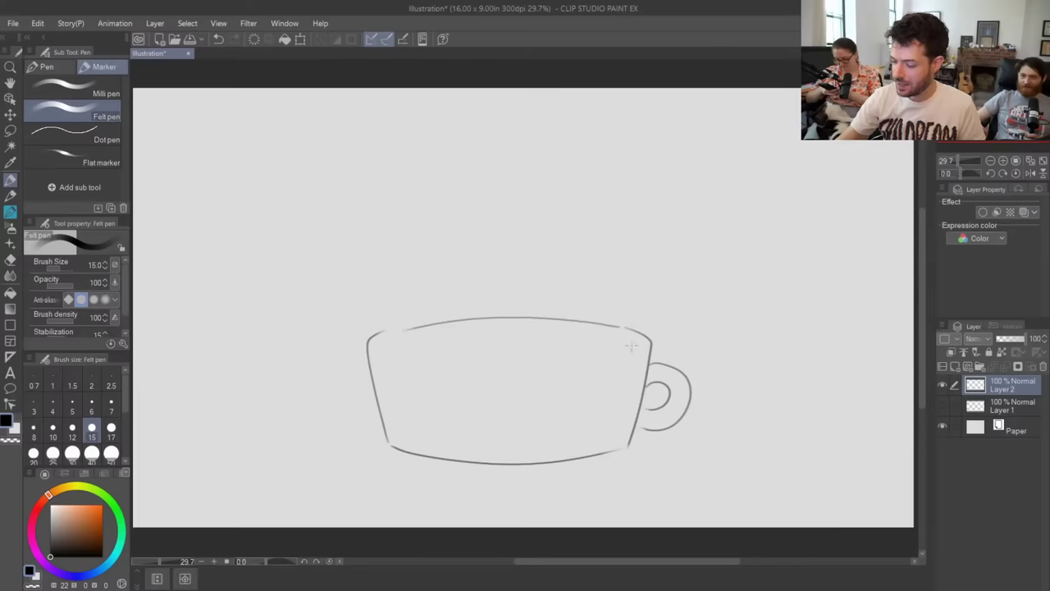
pyautogui.moveTo(631, 348)
pyautogui.mouseDown()
pyautogui.moveTo(463, 363)
pyautogui.moveTo(382, 345)
pyautogui.mouseUp()
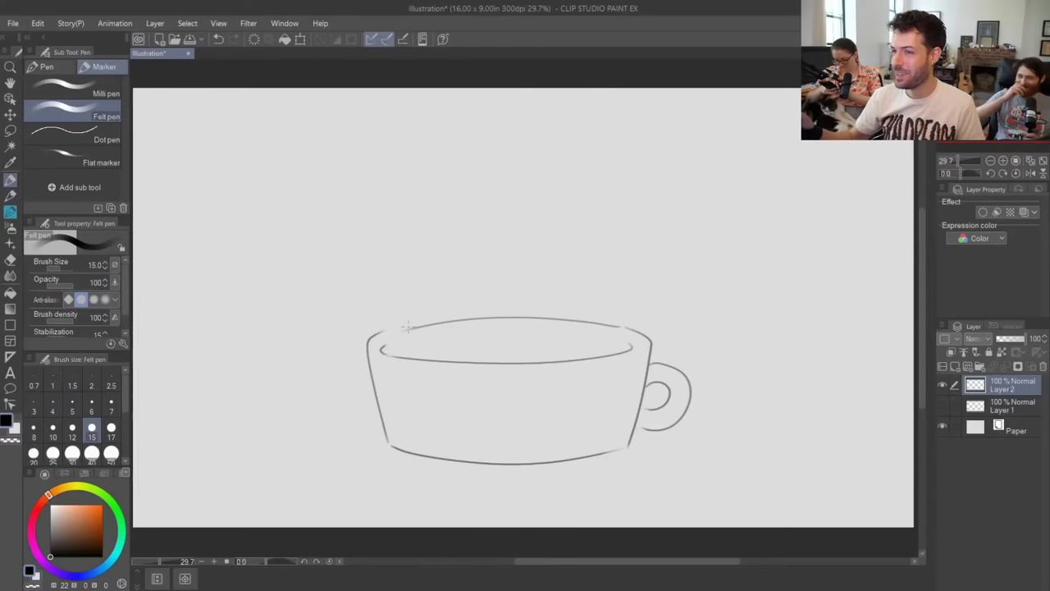
pyautogui.press('e')
pyautogui.moveTo(369, 340); pyautogui.dragTo(381, 335)
# - Draw a double-curved muzzle at the mug's base and two narrow, half-closed eyes with dark pupils on either side of it
pyautogui.press('p')
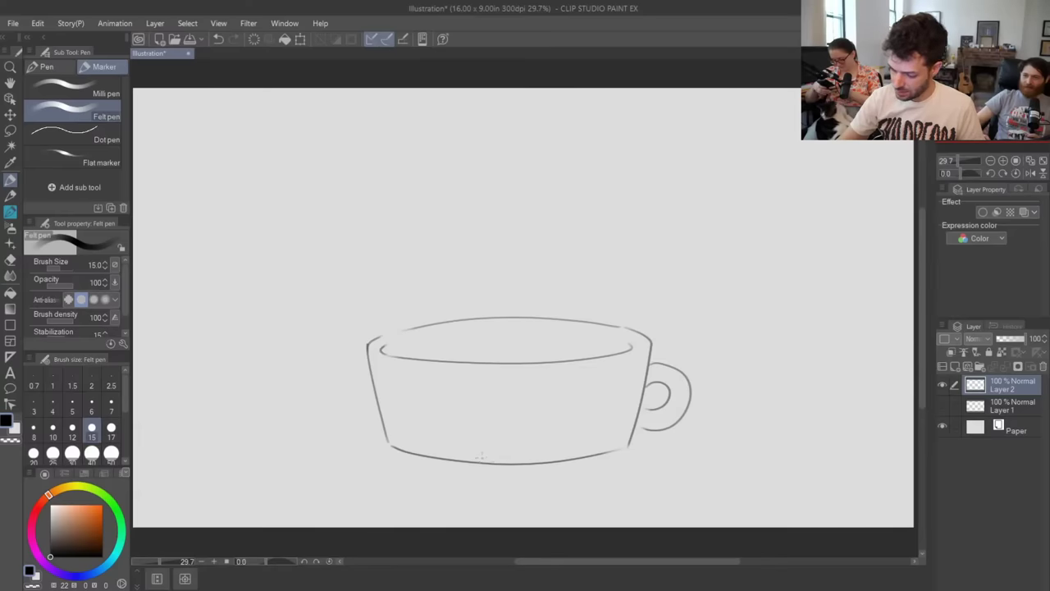
pyautogui.moveTo(464, 451)
pyautogui.mouseDown()
pyautogui.moveTo(485, 469)
pyautogui.moveTo(516, 453)
pyautogui.moveTo(502, 459)
pyautogui.moveTo(521, 468)
pyautogui.moveTo(551, 449)
pyautogui.mouseUp()
pyautogui.press('e')
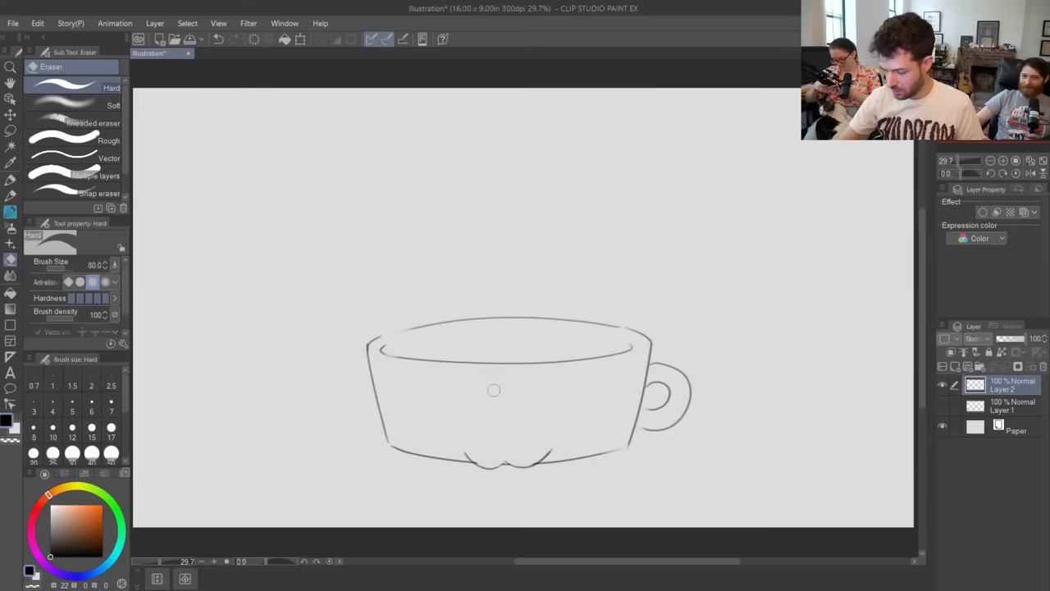
pyautogui.press('p')
pyautogui.moveTo(443, 439)
pyautogui.mouseDown()
pyautogui.moveTo(412, 436)
pyautogui.moveTo(453, 438)
pyautogui.moveTo(427, 440)
pyautogui.mouseUp()
pyautogui.moveTo(602, 431)
pyautogui.mouseDown()
pyautogui.moveTo(574, 434)
pyautogui.moveTo(611, 430)
pyautogui.moveTo(584, 428)
pyautogui.mouseUp()
pyautogui.press('e')
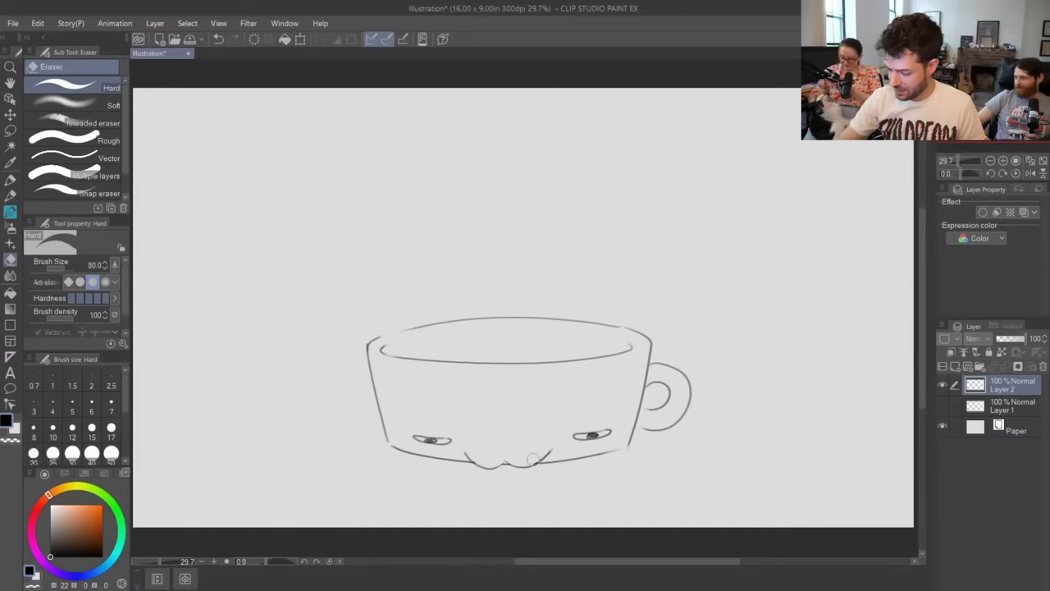
# - Draw thick rounded eyebrows above the mug's eyes, and add whisker dots and a small oval nose to its muzzle
pyautogui.press('p')
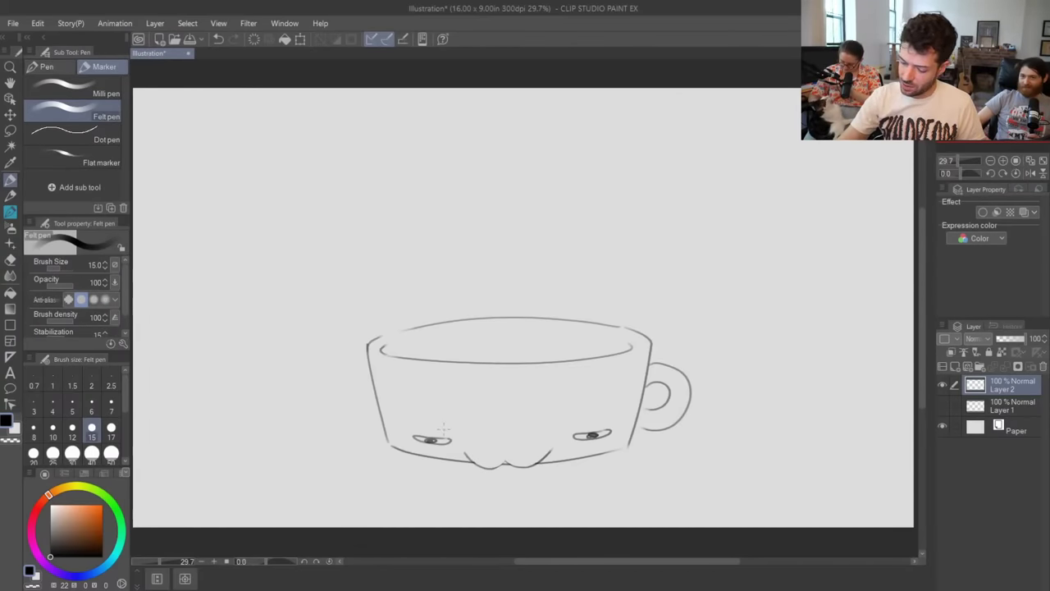
pyautogui.moveTo(426, 426)
pyautogui.mouseDown()
pyautogui.moveTo(406, 415)
pyautogui.moveTo(464, 420)
pyautogui.moveTo(429, 431)
pyautogui.mouseUp()
pyautogui.moveTo(589, 429)
pyautogui.mouseDown()
pyautogui.moveTo(566, 410)
pyautogui.moveTo(619, 407)
pyautogui.moveTo(574, 422)
pyautogui.mouseUp()
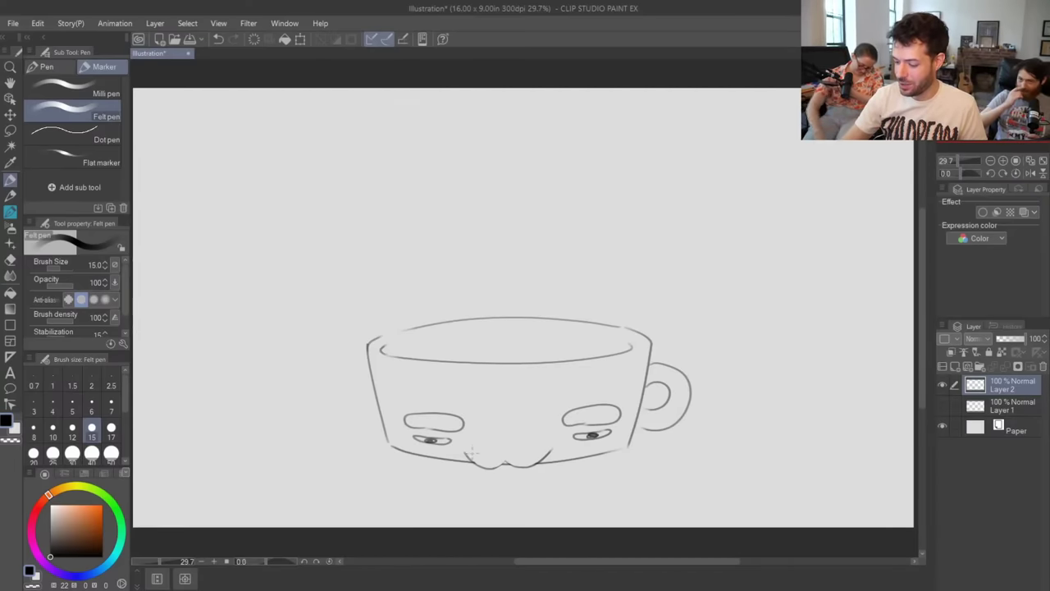
pyautogui.click(529, 458)
pyautogui.click(527, 451)
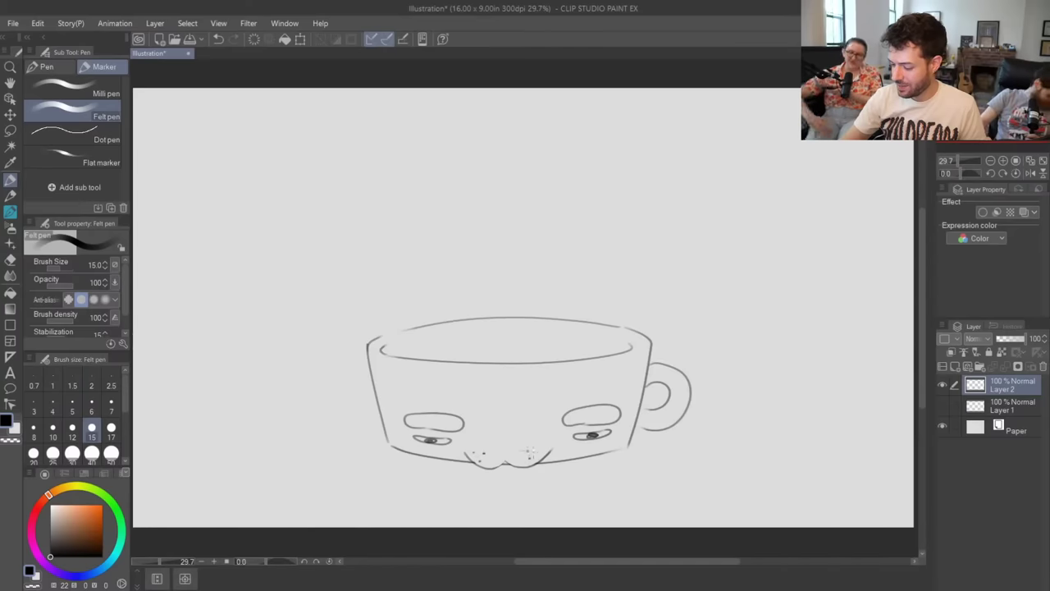
pyautogui.click(536, 452)
pyautogui.click(503, 452)
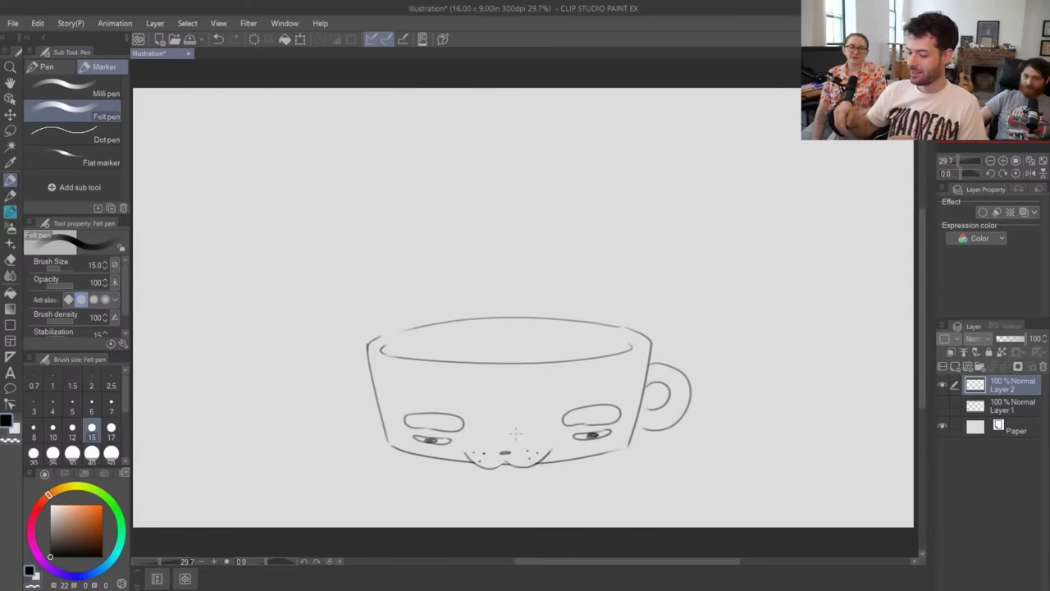
# - Hide Layer 2 and, on a new layer, draw a large, slightly tilted oval in the middle of the canvas
pyautogui.click(942, 384)
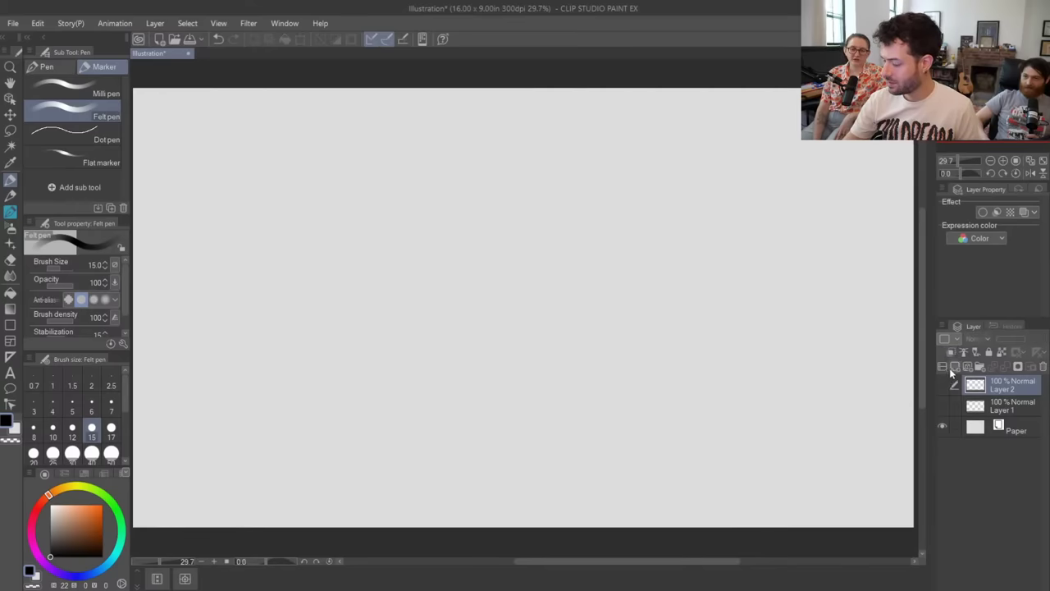
pyautogui.click(954, 369)
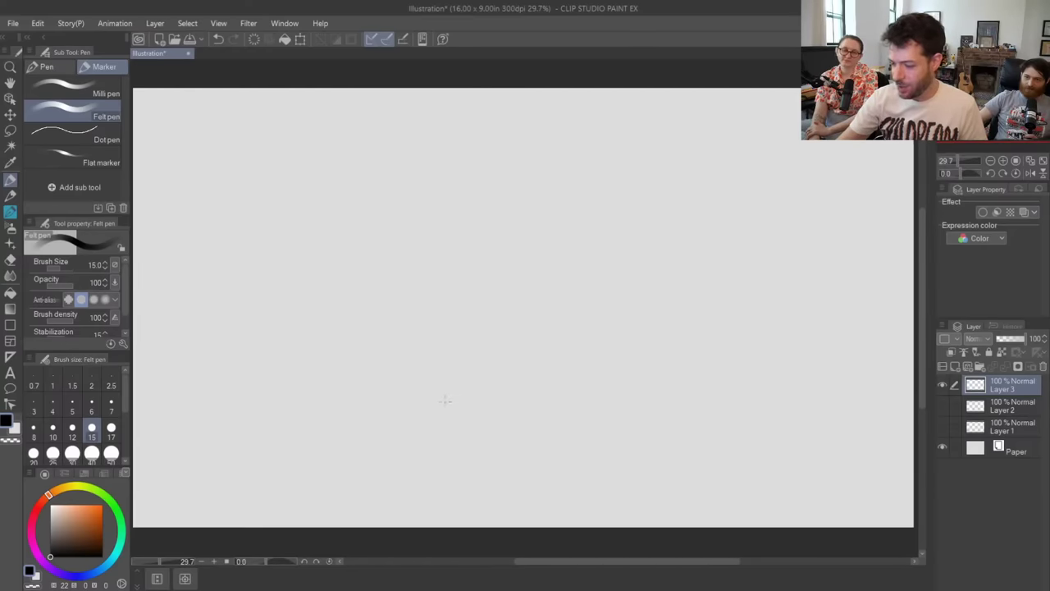
pyautogui.moveTo(508, 410)
pyautogui.mouseDown()
pyautogui.moveTo(388, 376)
pyautogui.moveTo(433, 286)
pyautogui.mouseUp()
pyautogui.hotkey('ctrl', 'z')
pyautogui.moveTo(387, 377)
pyautogui.mouseDown()
pyautogui.moveTo(483, 276)
pyautogui.moveTo(459, 263)
pyautogui.moveTo(519, 266)
pyautogui.moveTo(571, 337)
pyautogui.moveTo(546, 286)
pyautogui.mouseUp()
pyautogui.hotkey('ctrl', 'z')
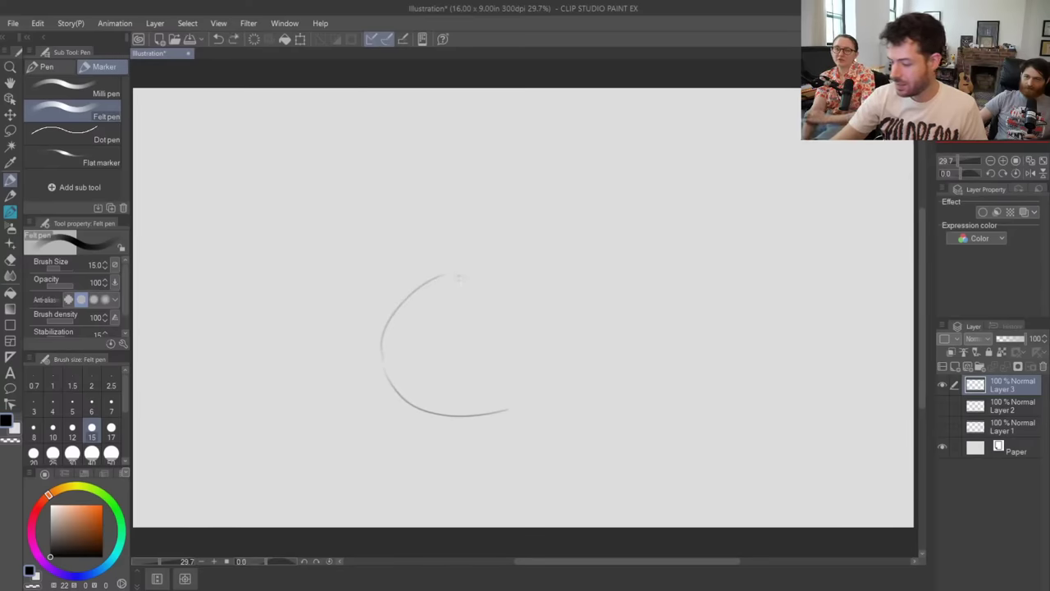
pyautogui.moveTo(475, 264)
pyautogui.mouseDown()
pyautogui.moveTo(556, 294)
pyautogui.moveTo(566, 377)
pyautogui.moveTo(529, 400)
pyautogui.mouseUp()
pyautogui.hotkey('ctrl', 'z')
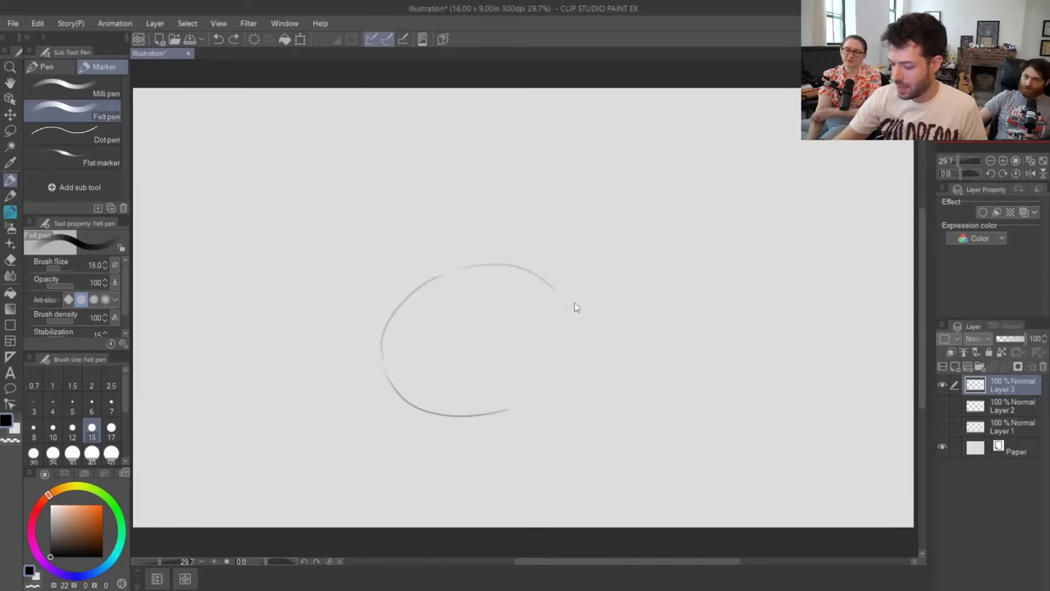
pyautogui.moveTo(574, 305)
pyautogui.mouseDown()
pyautogui.moveTo(582, 347)
pyautogui.moveTo(513, 410)
pyautogui.mouseUp()
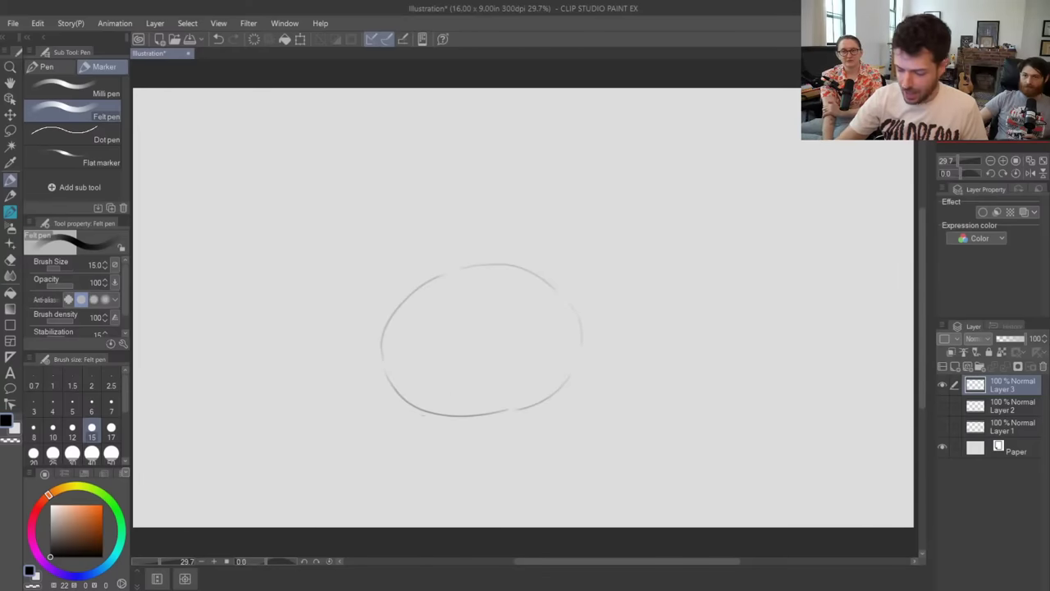
pyautogui.moveTo(428, 279)
pyautogui.mouseDown()
pyautogui.moveTo(430, 246)
pyautogui.moveTo(457, 227)
pyautogui.mouseUp()
pyautogui.hotkey('ctrl', 'z')
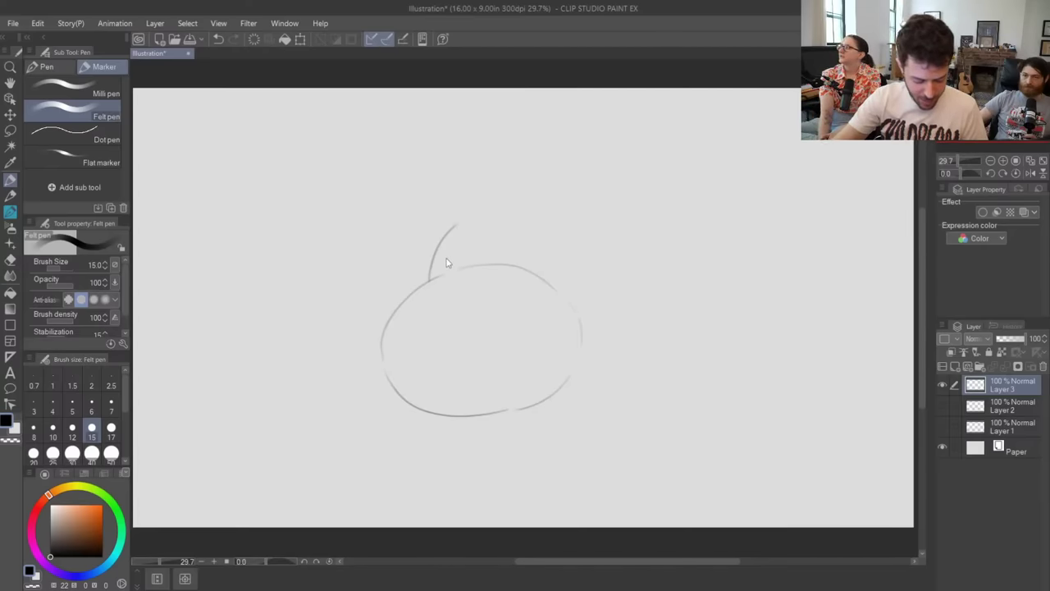
pyautogui.hotkey('ctrl', 'z')
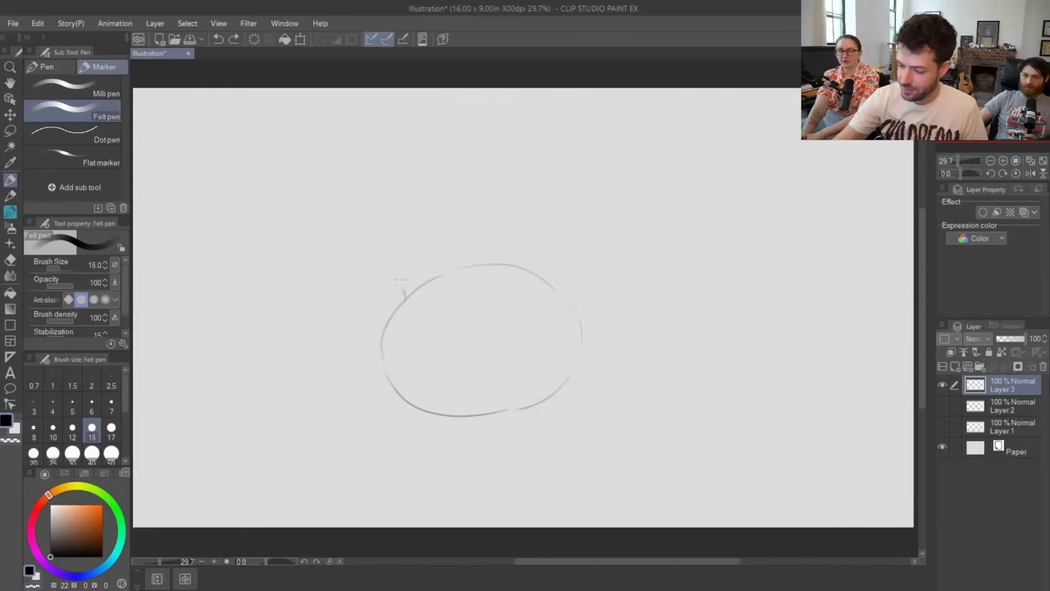
# - Draw a rounded body outline behind the oval with a dipping front line, and erase the oval's original upper edge
pyautogui.moveTo(402, 296)
pyautogui.mouseDown()
pyautogui.moveTo(403, 279)
pyautogui.moveTo(450, 231)
pyautogui.mouseUp()
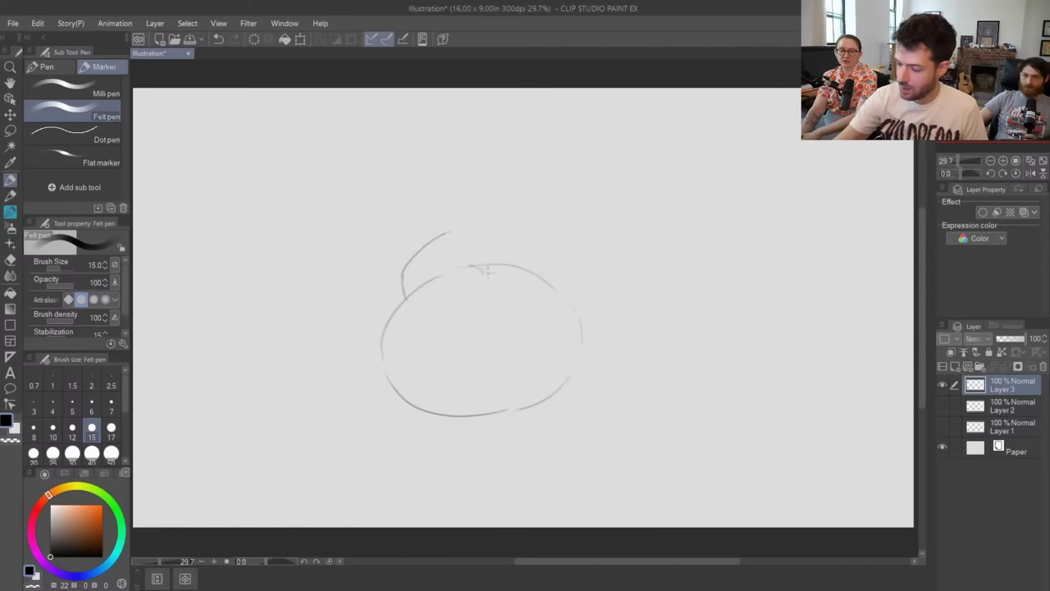
pyautogui.hotkey('ctrl', 'z')
pyautogui.moveTo(466, 268)
pyautogui.mouseDown()
pyautogui.moveTo(505, 285)
pyautogui.moveTo(555, 288)
pyautogui.mouseUp()
pyautogui.moveTo(454, 227)
pyautogui.mouseDown()
pyautogui.moveTo(557, 236)
pyautogui.moveTo(594, 286)
pyautogui.moveTo(598, 346)
pyautogui.mouseUp()
pyautogui.hotkey('ctrl', 'z')
pyautogui.moveTo(593, 300)
pyautogui.mouseDown()
pyautogui.moveTo(579, 373)
pyautogui.moveTo(598, 338)
pyautogui.moveTo(564, 390)
pyautogui.mouseUp()
pyautogui.press('e')
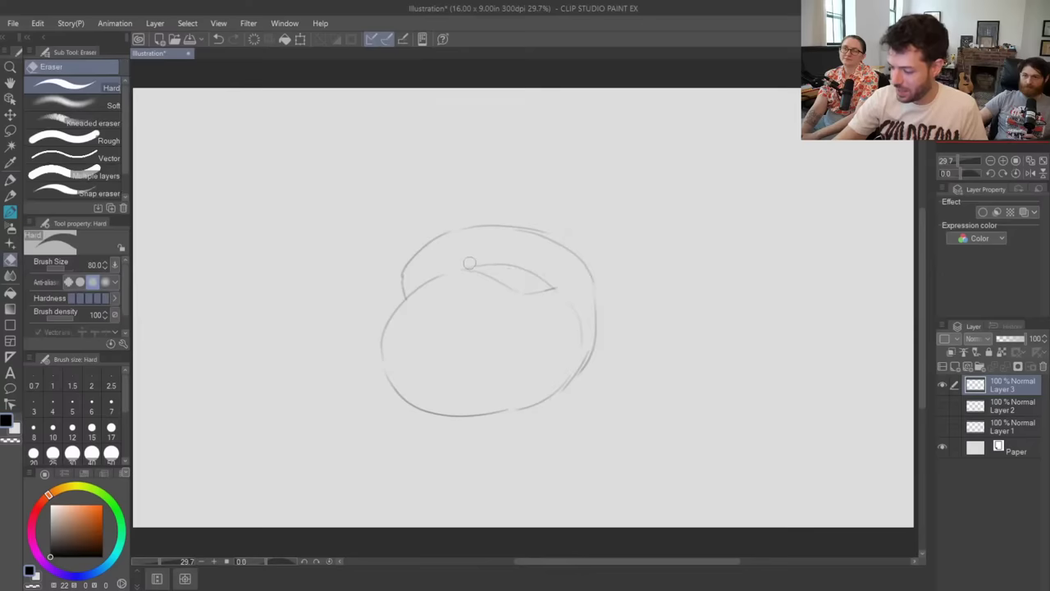
pyautogui.moveTo(468, 264)
pyautogui.mouseDown()
pyautogui.moveTo(548, 281)
pyautogui.moveTo(518, 265)
pyautogui.mouseUp()
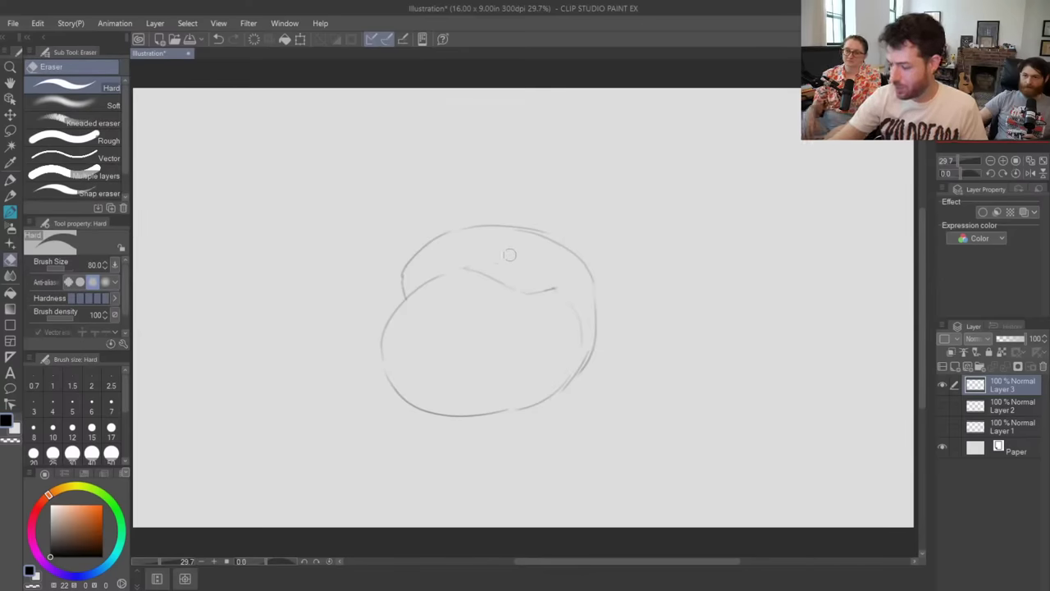
# - Draw a rounded dome-shaped head on top of the body, with its sides curving in to the shoulders
pyautogui.press('p')
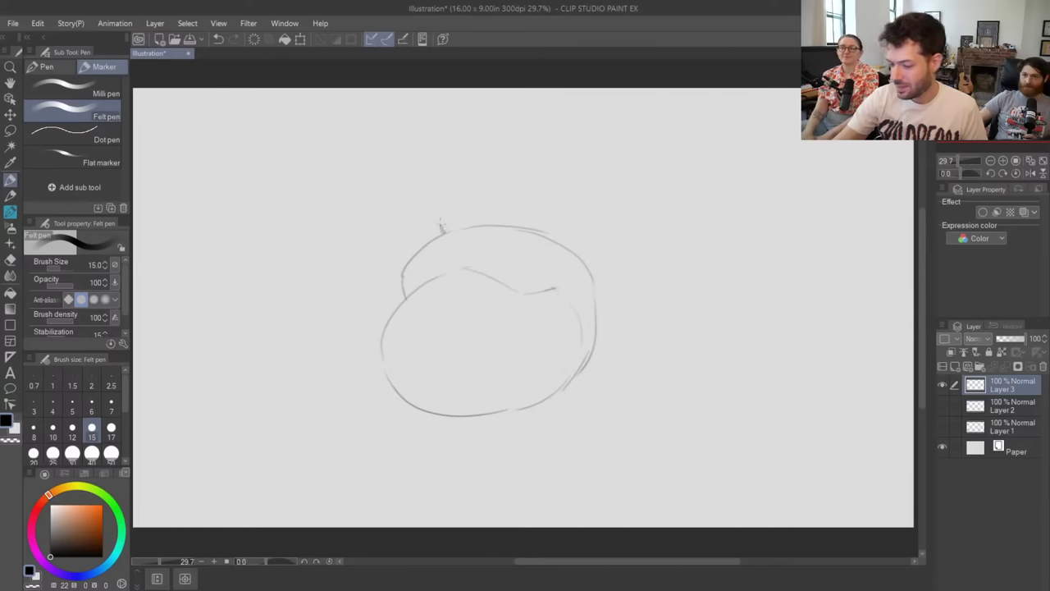
pyautogui.moveTo(439, 215)
pyautogui.mouseDown()
pyautogui.moveTo(453, 190)
pyautogui.moveTo(526, 159)
pyautogui.moveTo(516, 163)
pyautogui.moveTo(574, 203)
pyautogui.mouseUp()
pyautogui.hotkey('ctrl', 'z')
pyautogui.moveTo(527, 164); pyautogui.dragTo(574, 202)
pyautogui.hotkey('ctrl', 'z')
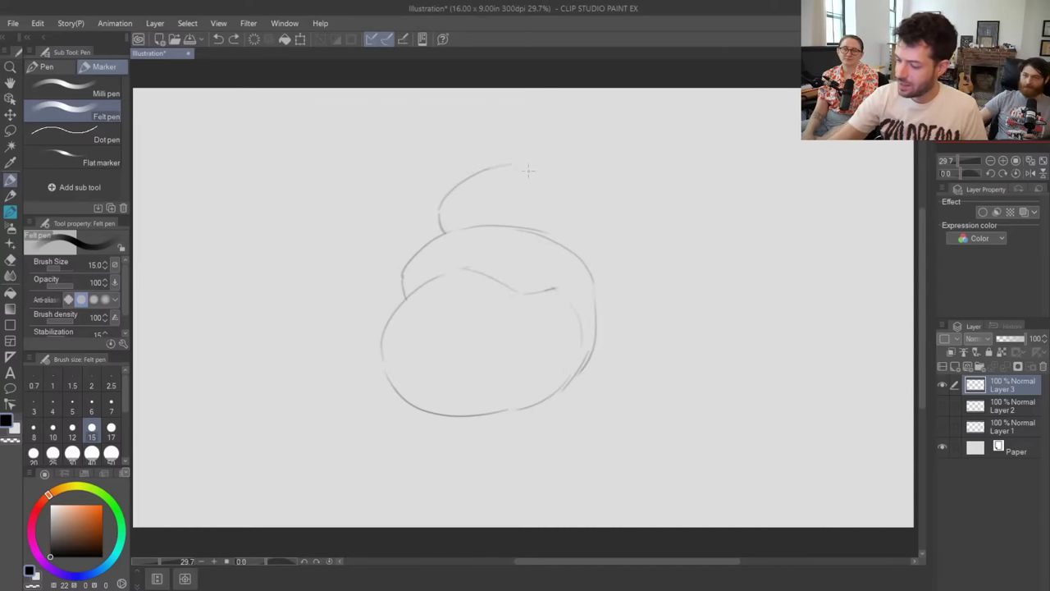
pyautogui.moveTo(524, 167)
pyautogui.mouseDown()
pyautogui.moveTo(577, 217)
pyautogui.moveTo(571, 211)
pyautogui.moveTo(556, 244)
pyautogui.mouseUp()
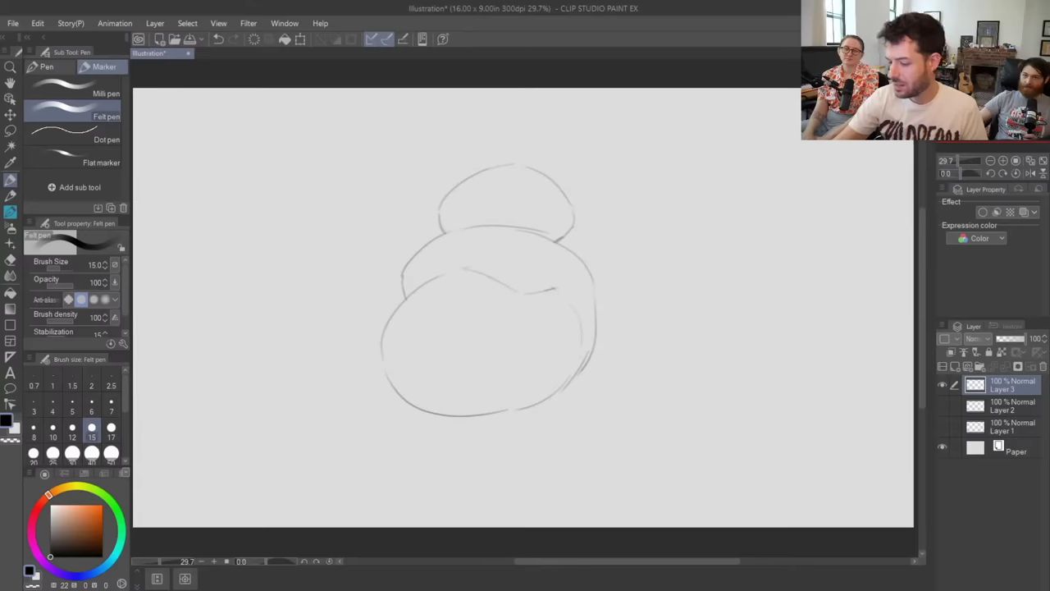
# - Erase the line between head and body, redraw it lightly and reinforce the curve of the right shoulder
pyautogui.press('e')
pyautogui.moveTo(468, 226); pyautogui.dragTo(544, 228)
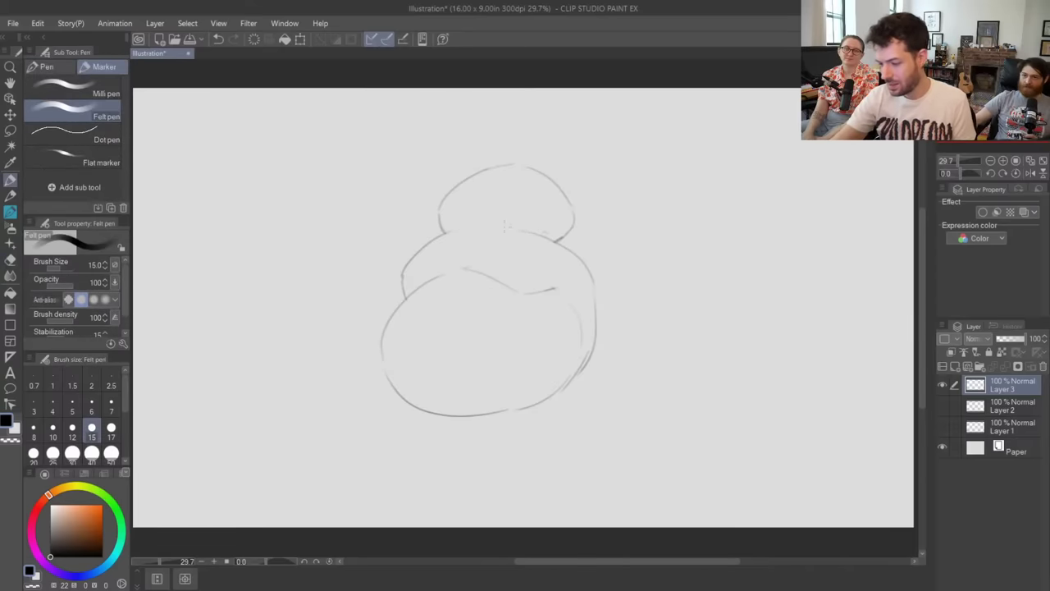
pyautogui.press('p')
pyautogui.moveTo(563, 239)
pyautogui.mouseDown()
pyautogui.moveTo(600, 289)
pyautogui.moveTo(582, 261)
pyautogui.moveTo(594, 315)
pyautogui.mouseUp()
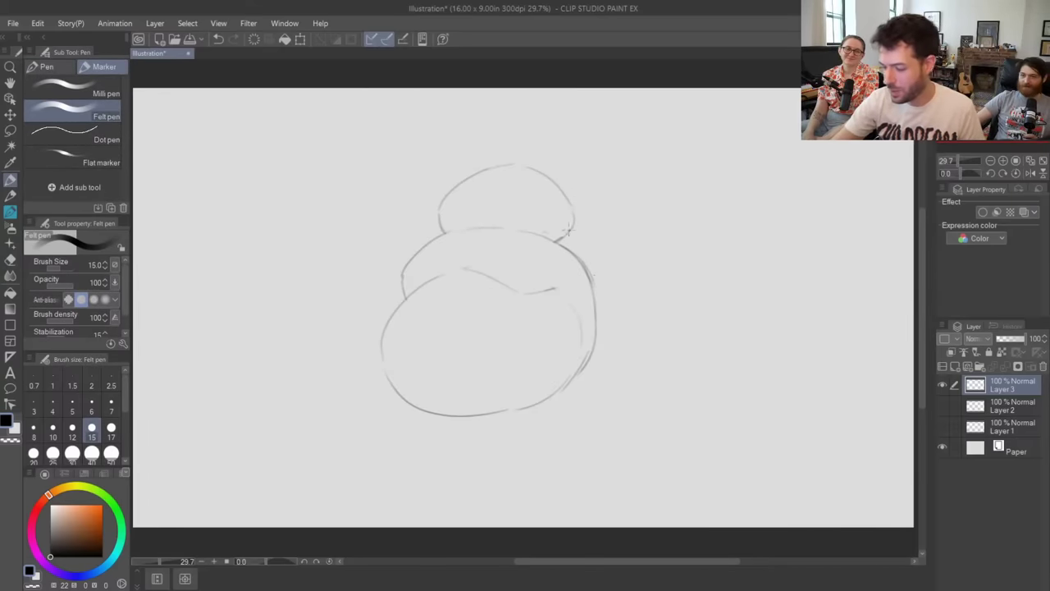
# - Lasso the head outline, shift it slightly to the left with a transform and clear the selection
pyautogui.press('m')
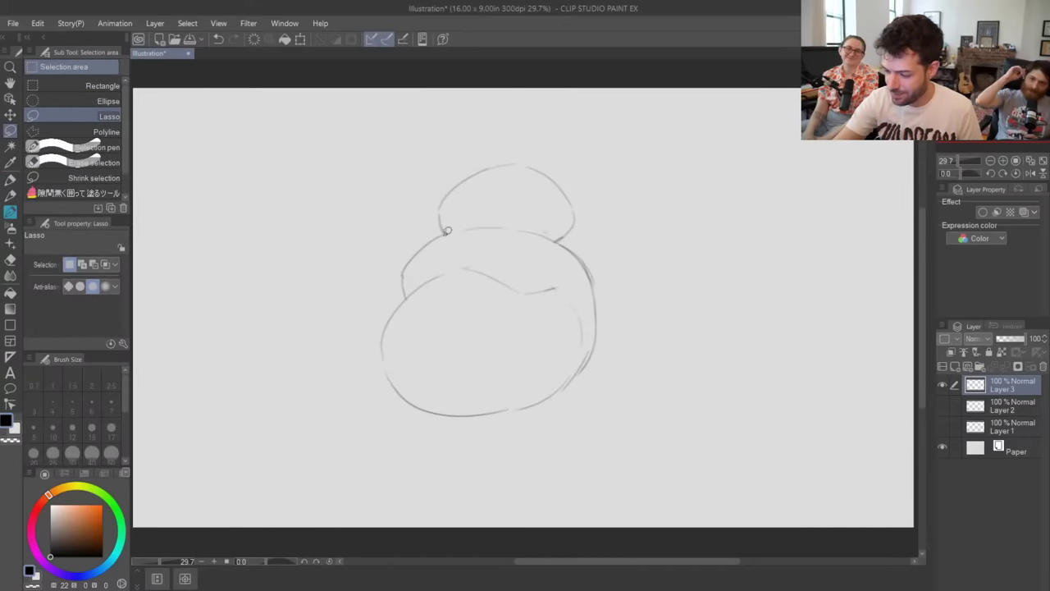
pyautogui.moveTo(444, 231)
pyautogui.mouseDown()
pyautogui.moveTo(597, 185)
pyautogui.moveTo(564, 241)
pyautogui.moveTo(469, 209)
pyautogui.moveTo(447, 229)
pyautogui.mouseUp()
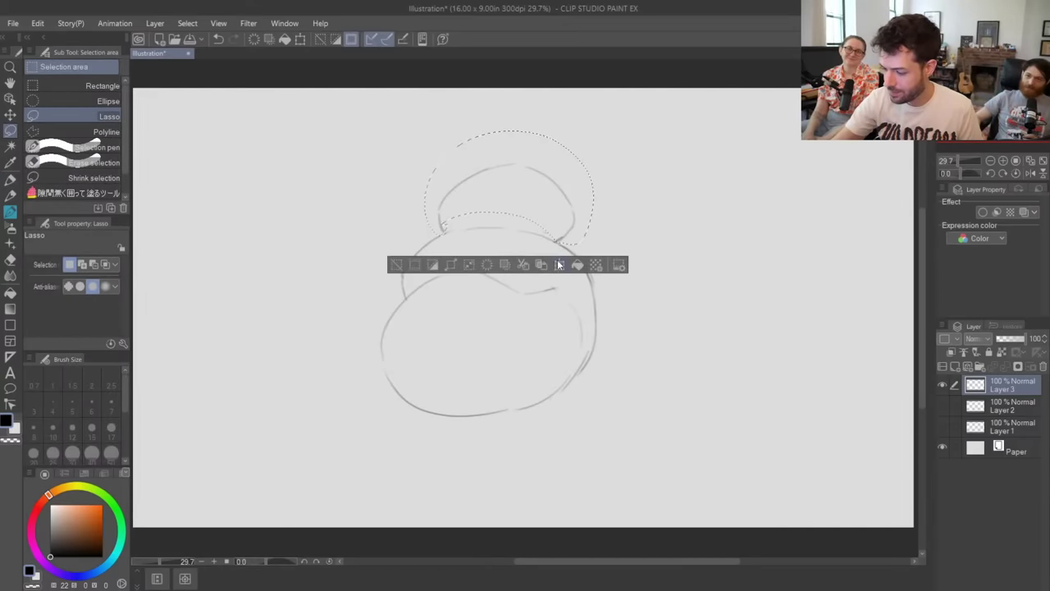
pyautogui.hotkey('ctrl', 't')
pyautogui.moveTo(563, 216)
pyautogui.mouseDown()
pyautogui.moveTo(579, 218)
pyautogui.moveTo(566, 227)
pyautogui.moveTo(569, 214)
pyautogui.moveTo(552, 206)
pyautogui.moveTo(569, 209)
pyautogui.moveTo(555, 206)
pyautogui.mouseUp()
pyautogui.click(468, 265)
pyautogui.click(394, 265)
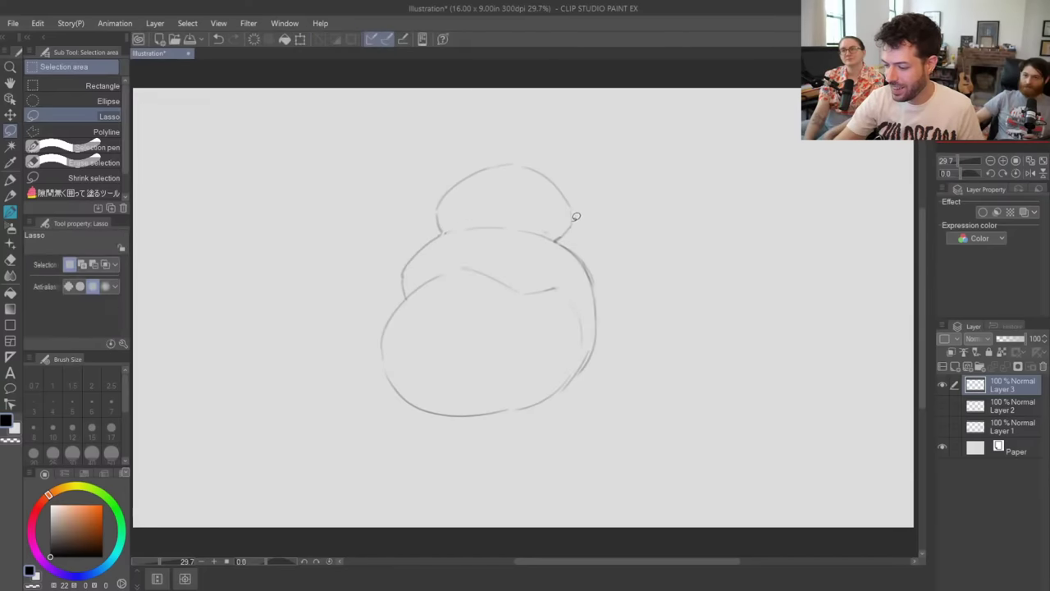
pyautogui.press('p')
pyautogui.moveTo(447, 203)
pyautogui.mouseDown()
pyautogui.moveTo(519, 189)
pyautogui.moveTo(531, 203)
pyautogui.moveTo(453, 203)
pyautogui.mouseUp()
pyautogui.hotkey('ctrl', 'z')
pyautogui.press('p')
pyautogui.press('p')
pyautogui.hotkey('ctrl', 'z')
pyautogui.moveTo(545, 202)
pyautogui.mouseDown()
pyautogui.moveTo(456, 202)
pyautogui.moveTo(477, 198)
pyautogui.mouseUp()
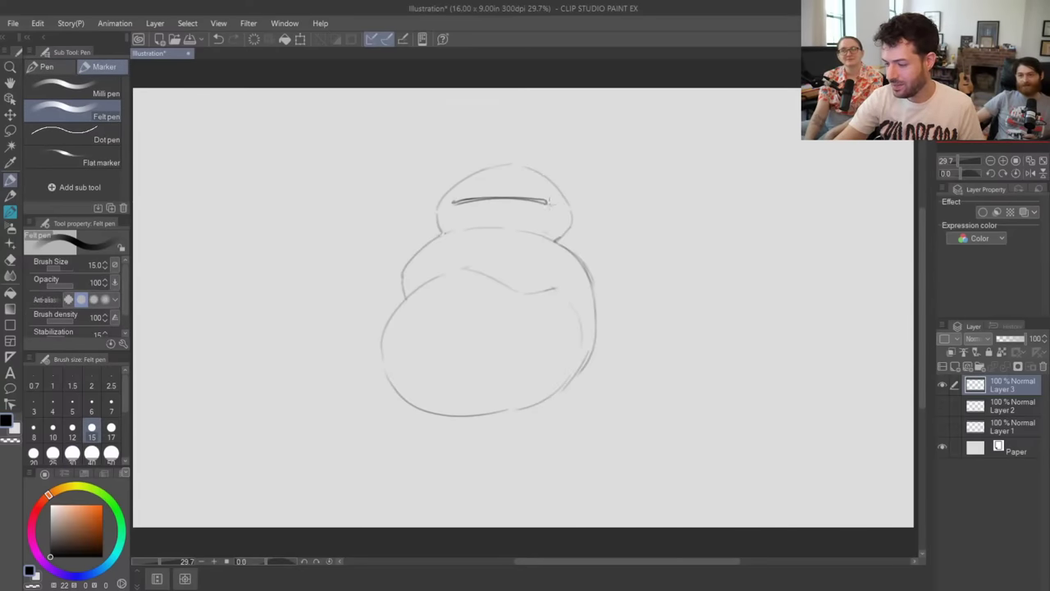
pyautogui.moveTo(546, 202); pyautogui.dragTo(572, 214)
pyautogui.moveTo(454, 200)
pyautogui.mouseDown()
pyautogui.moveTo(480, 209)
pyautogui.moveTo(456, 233)
pyautogui.mouseUp()
pyautogui.moveTo(480, 203)
pyautogui.mouseDown()
pyautogui.moveTo(482, 230)
pyautogui.moveTo(559, 235)
pyautogui.mouseUp()
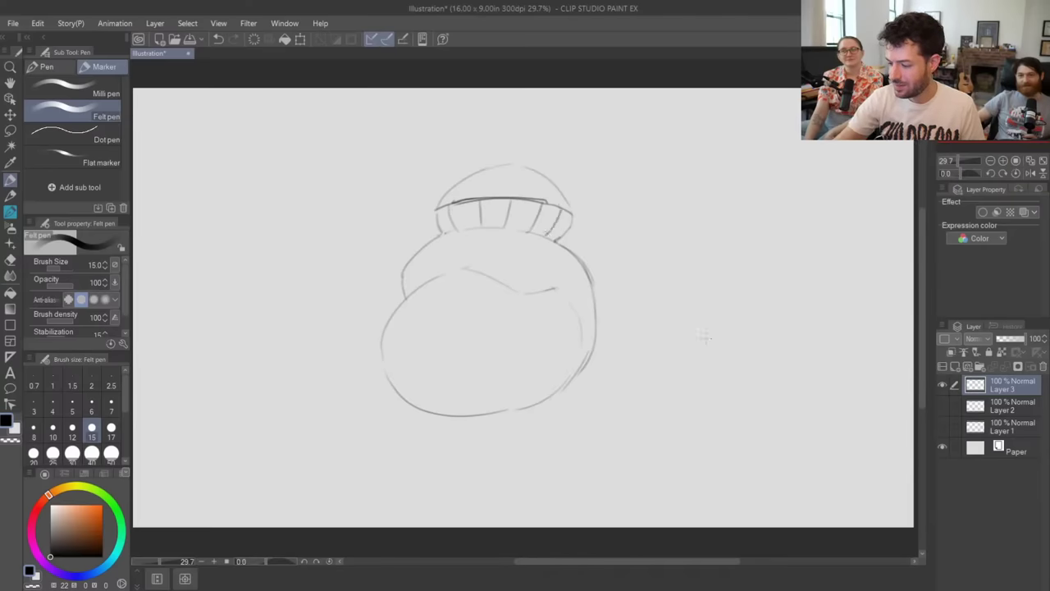
pyautogui.hotkey('ctrl', 'z')
pyautogui.hotkey('ctrl', 'z')
pyautogui.hotkey('ctrl', 'z')
pyautogui.hotkey('ctrl', 'z')
pyautogui.hotkey('ctrl', 'z')
pyautogui.hotkey('ctrl', 'z')
pyautogui.hotkey('ctrl', 'z')
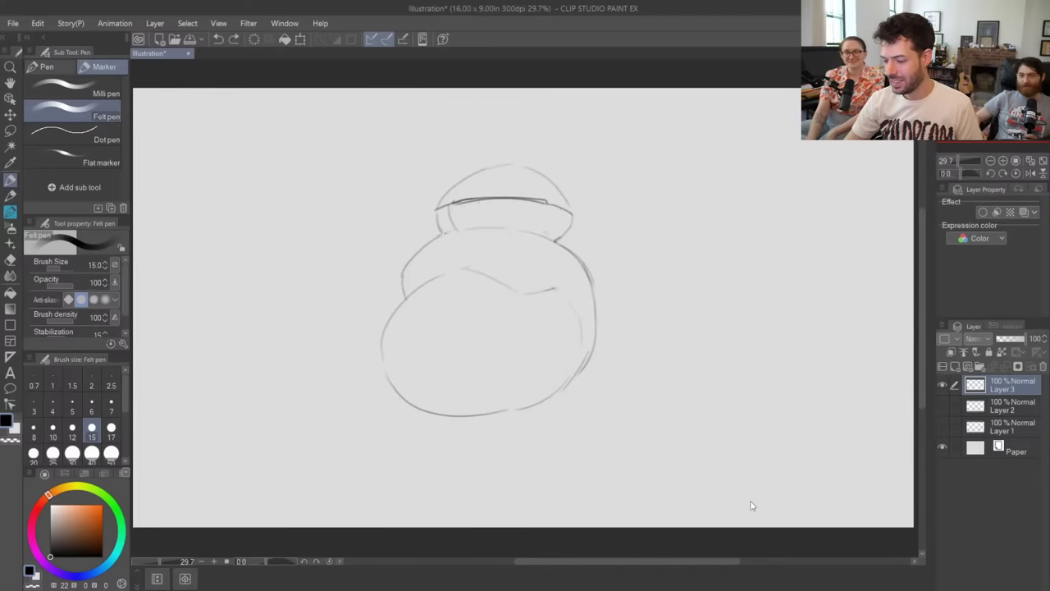
pyautogui.hotkey('ctrl', 'z')
pyautogui.hotkey('ctrl', 'z')
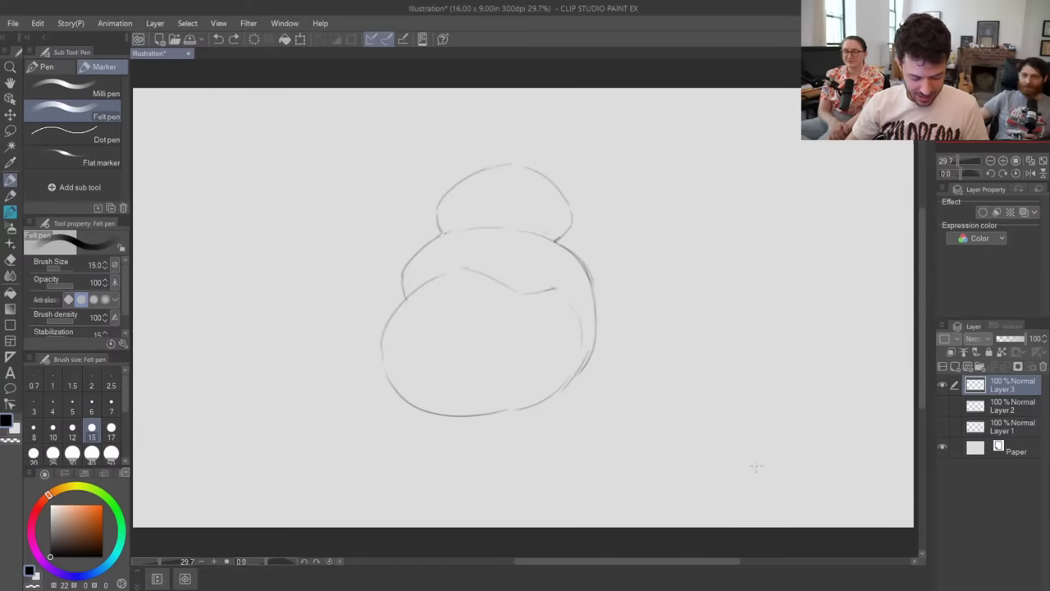
# - Draw a wide curved mouth with curled ends across the head, and a lower line with small angular corners beneath it
pyautogui.moveTo(434, 210)
pyautogui.mouseDown()
pyautogui.moveTo(492, 193)
pyautogui.moveTo(549, 208)
pyautogui.moveTo(558, 203)
pyautogui.moveTo(543, 201)
pyautogui.moveTo(555, 200)
pyautogui.mouseUp()
pyautogui.hotkey('ctrl', 'z')
pyautogui.hotkey('ctrl', 'z')
pyautogui.hotkey('ctrl', 'z')
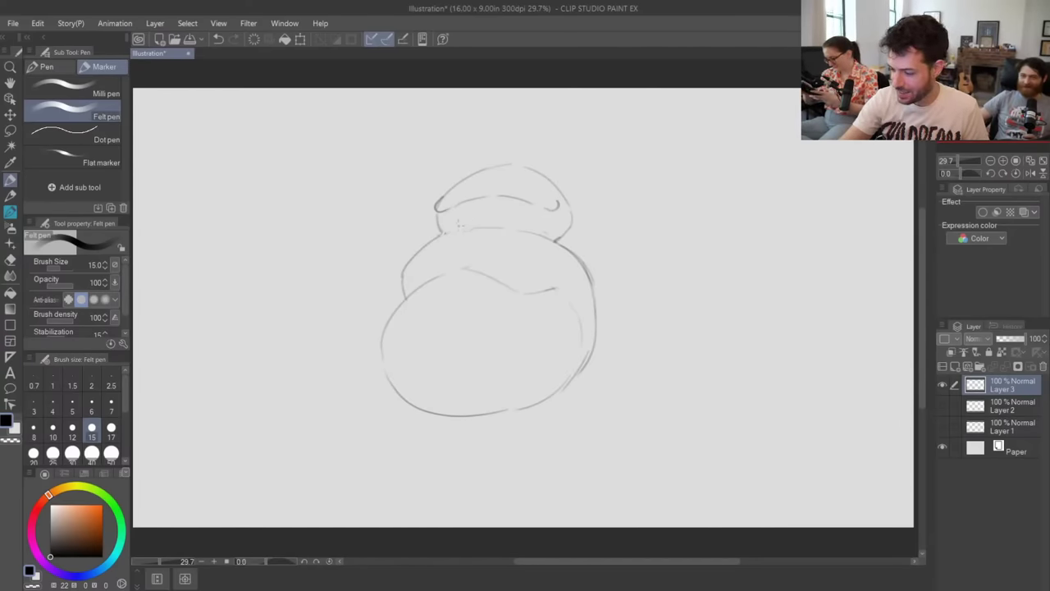
pyautogui.moveTo(458, 204)
pyautogui.mouseDown()
pyautogui.moveTo(527, 198)
pyautogui.moveTo(489, 207)
pyautogui.moveTo(527, 201)
pyautogui.mouseUp()
pyautogui.hotkey('ctrl', 'z')
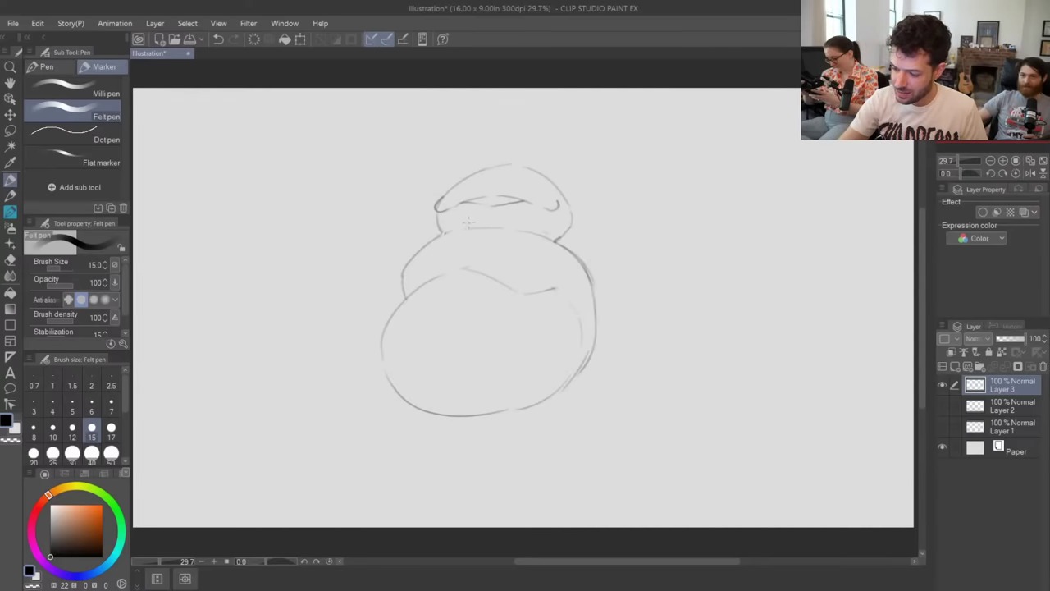
pyautogui.moveTo(461, 220)
pyautogui.mouseDown()
pyautogui.moveTo(468, 231)
pyautogui.moveTo(517, 214)
pyautogui.moveTo(525, 228)
pyautogui.mouseUp()
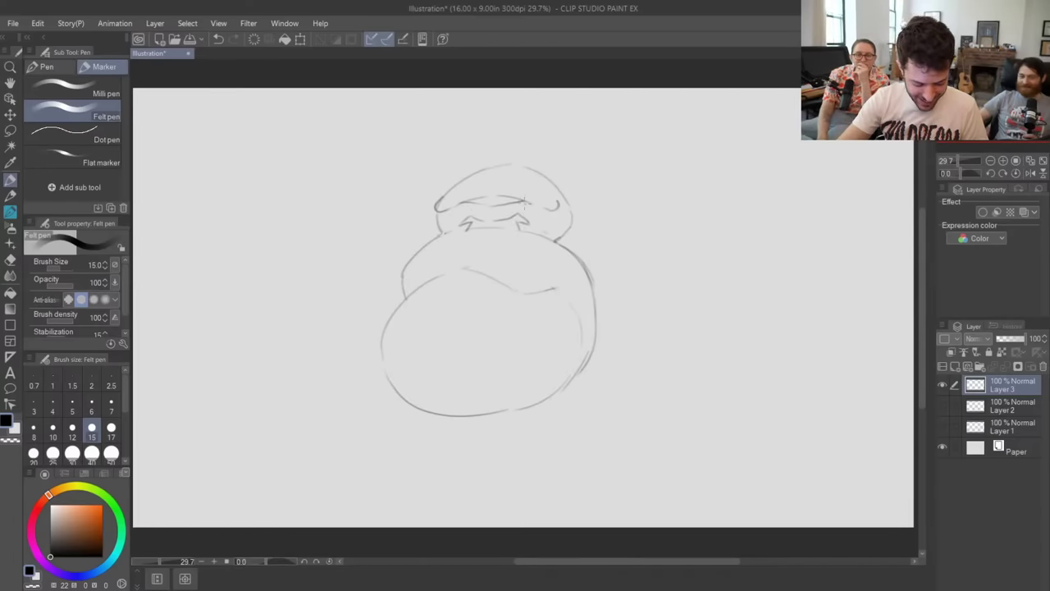
# - Add two small nostrils and two dark oval eyes above the mouth, and draw a pointed tuft on top of the head
pyautogui.moveTo(484, 188); pyautogui.dragTo(500, 187)
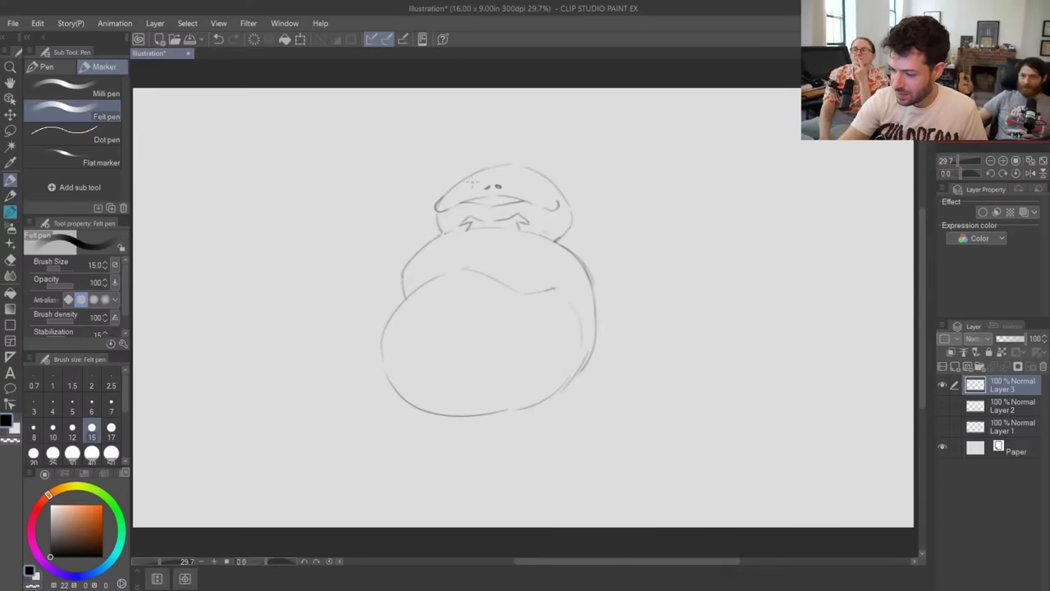
pyautogui.moveTo(465, 182); pyautogui.dragTo(534, 179)
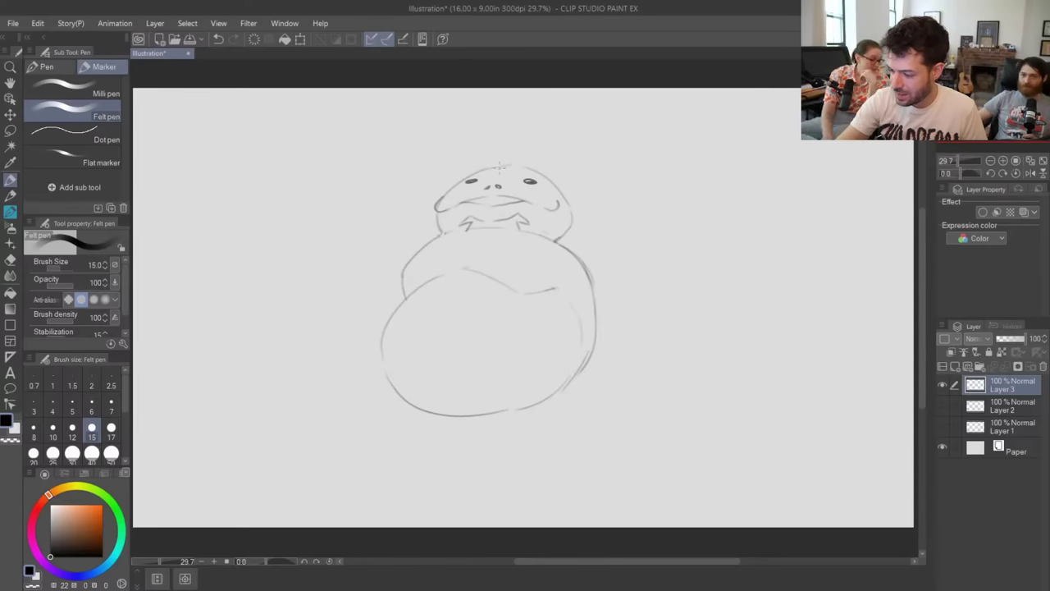
pyautogui.moveTo(499, 166)
pyautogui.mouseDown()
pyautogui.moveTo(523, 148)
pyautogui.moveTo(538, 174)
pyautogui.mouseUp()
pyautogui.hotkey('ctrl', 'z')
pyautogui.hotkey('ctrl', 'z')
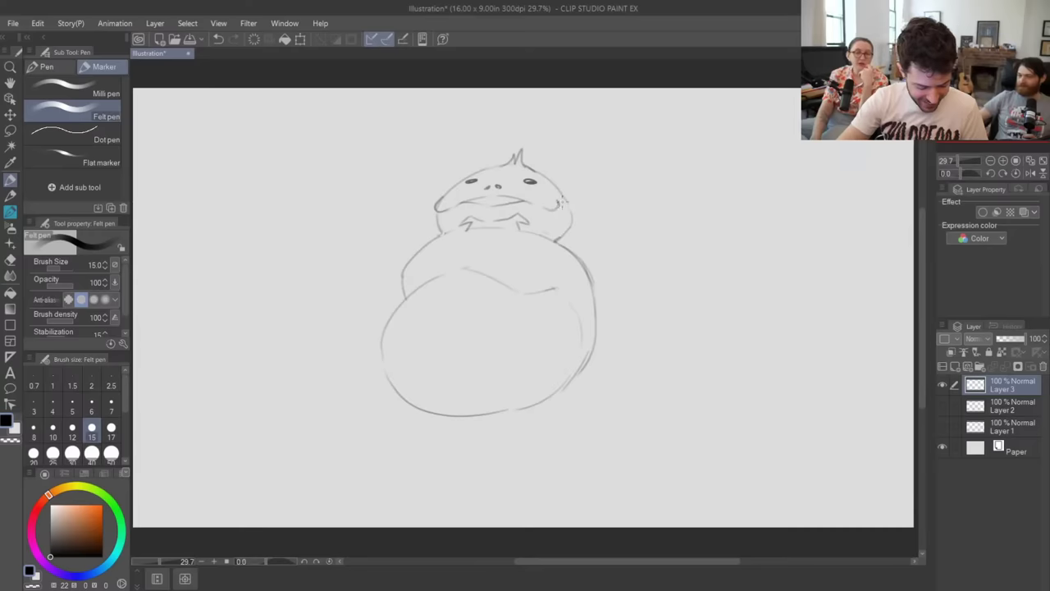
# - Darken the outline along both lower sides of the head and the left side of the large oval
pyautogui.moveTo(566, 195)
pyautogui.mouseDown()
pyautogui.moveTo(573, 230)
pyautogui.moveTo(559, 238)
pyautogui.mouseUp()
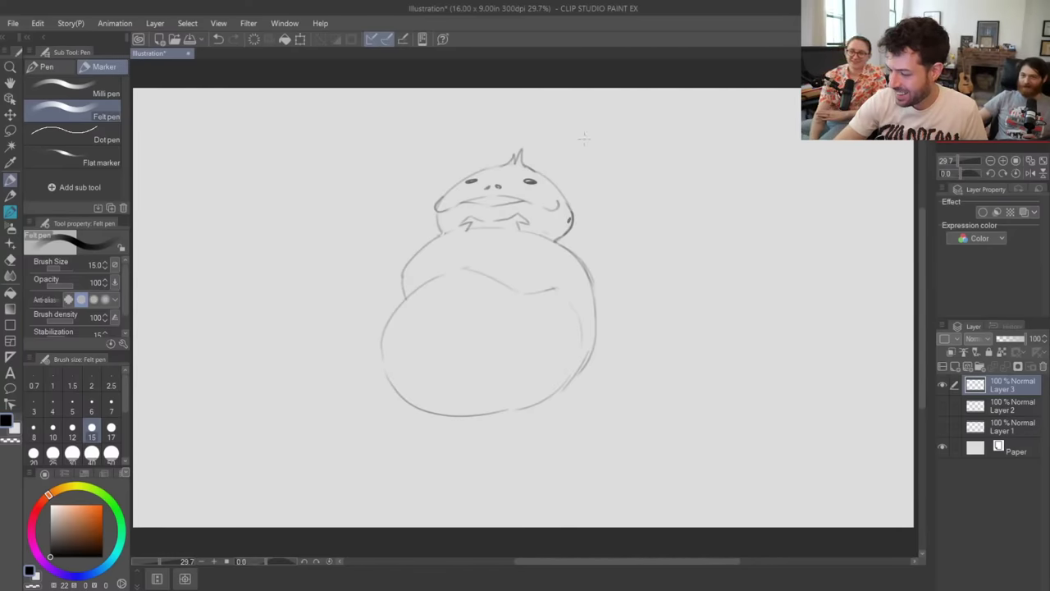
pyautogui.moveTo(433, 209); pyautogui.dragTo(439, 233)
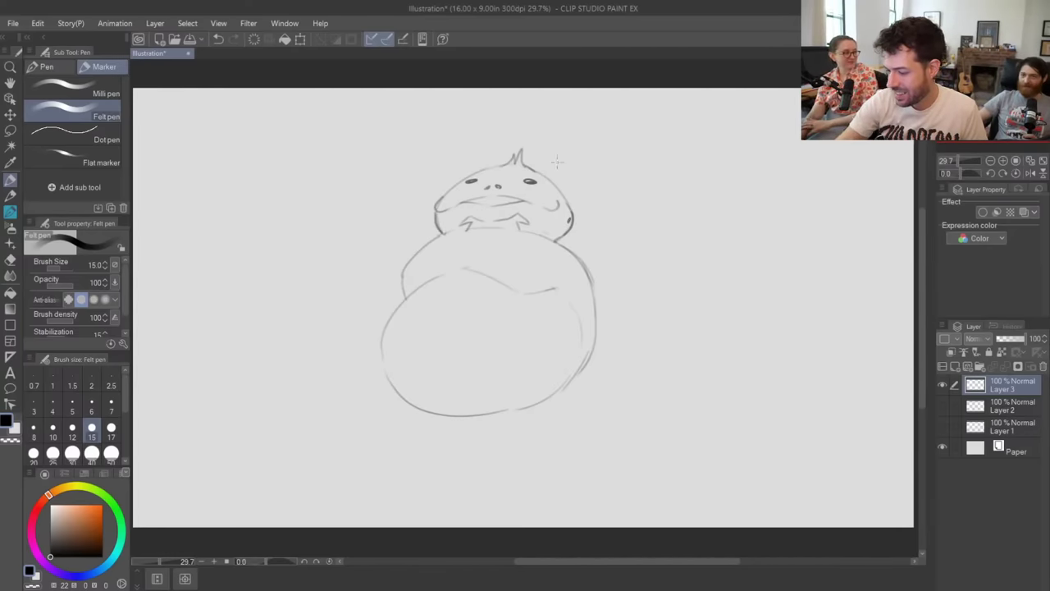
pyautogui.moveTo(408, 293)
pyautogui.mouseDown()
pyautogui.moveTo(386, 319)
pyautogui.moveTo(382, 369)
pyautogui.mouseUp()
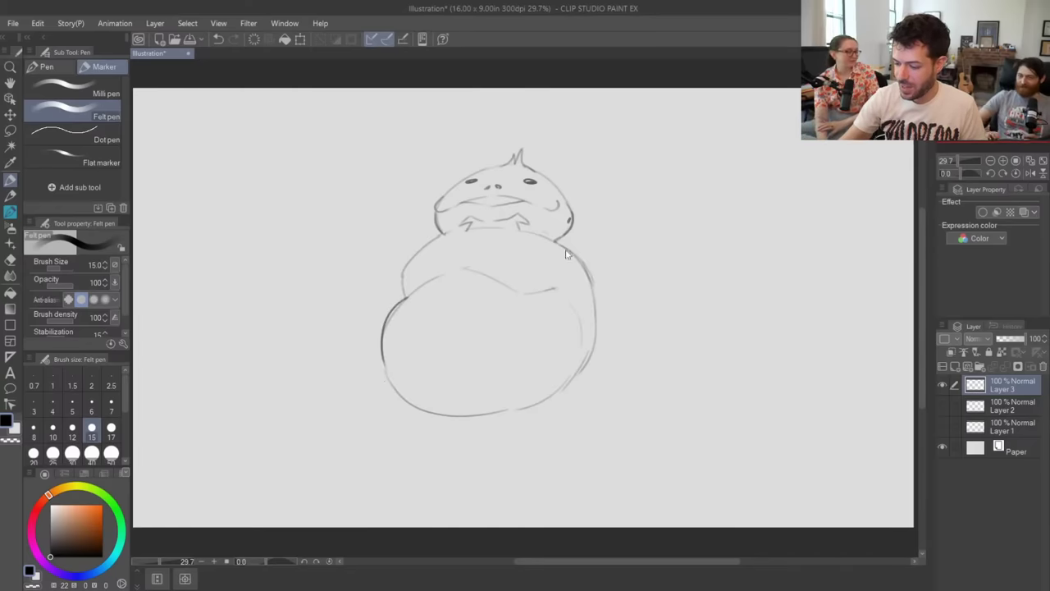
# - Erase the left outline of the belly and redraw it as a wider curve from the chest fold down to the base
pyautogui.hotkey('ctrl', 'z')
pyautogui.press('e')
pyautogui.moveTo(425, 289); pyautogui.dragTo(383, 358)
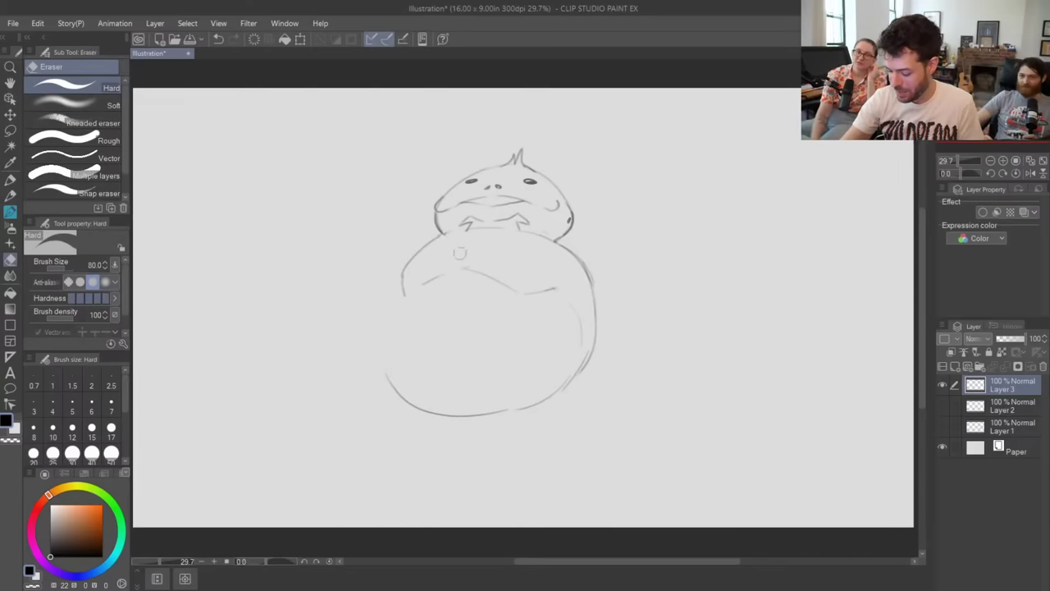
pyautogui.press('p')
pyautogui.moveTo(447, 278); pyautogui.dragTo(383, 330)
pyautogui.hotkey('ctrl', 'z')
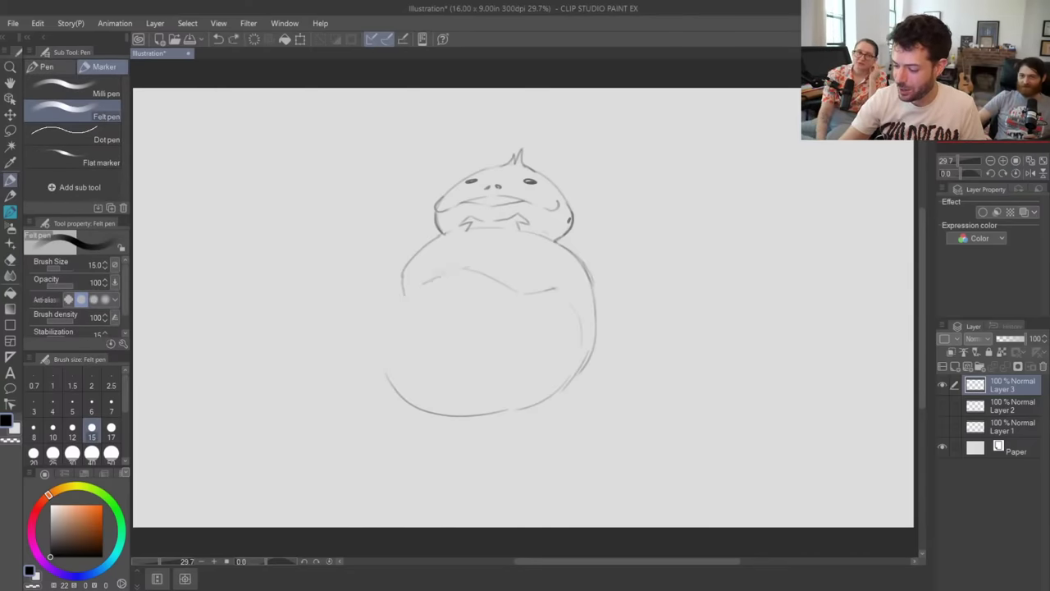
pyautogui.moveTo(457, 266)
pyautogui.mouseDown()
pyautogui.moveTo(422, 280)
pyautogui.moveTo(381, 380)
pyautogui.mouseUp()
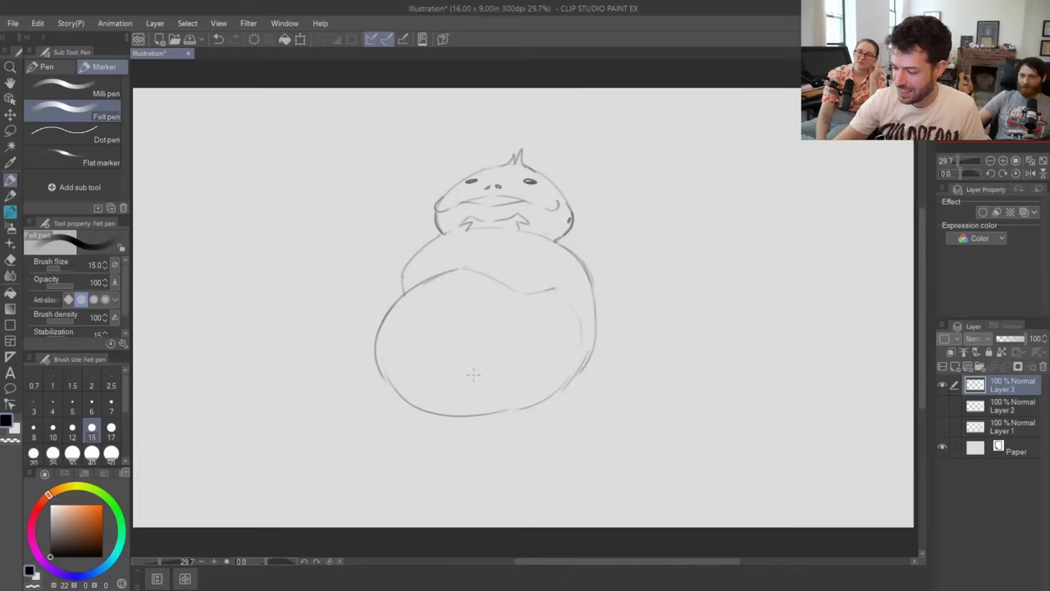
# - Complete the chest fold and inner belly curve on the right side of the body, and add a small navel low on the belly
pyautogui.moveTo(559, 284); pyautogui.dragTo(582, 264)
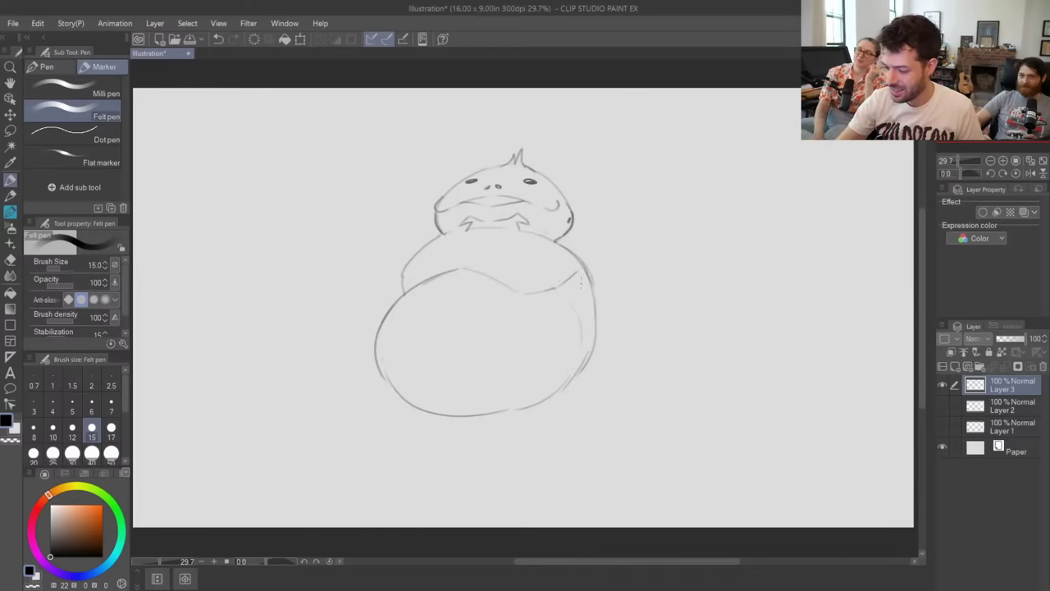
pyautogui.moveTo(584, 306); pyautogui.dragTo(576, 366)
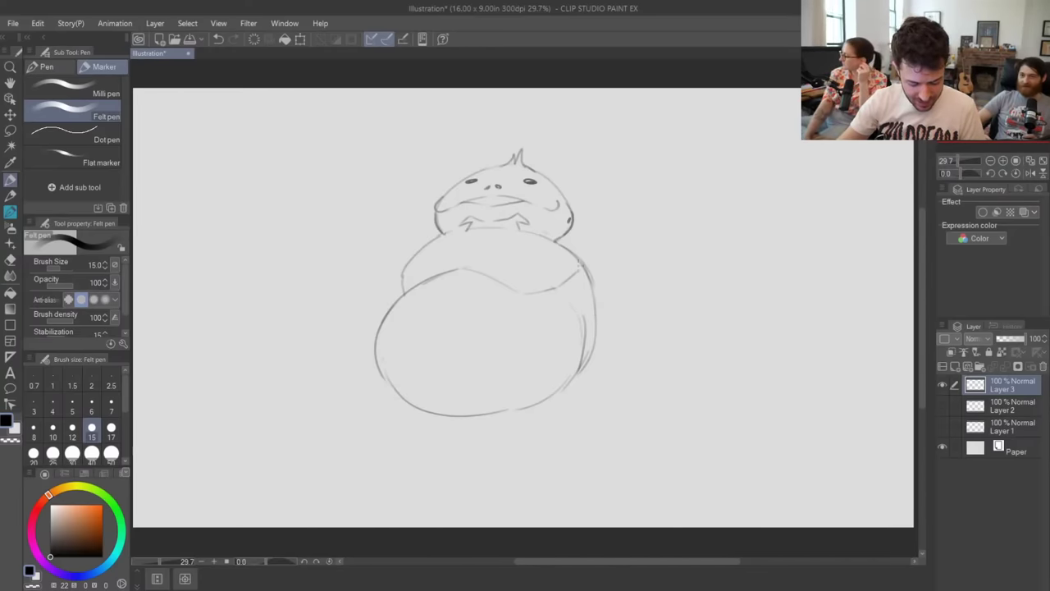
pyautogui.moveTo(432, 361); pyautogui.dragTo(445, 367)
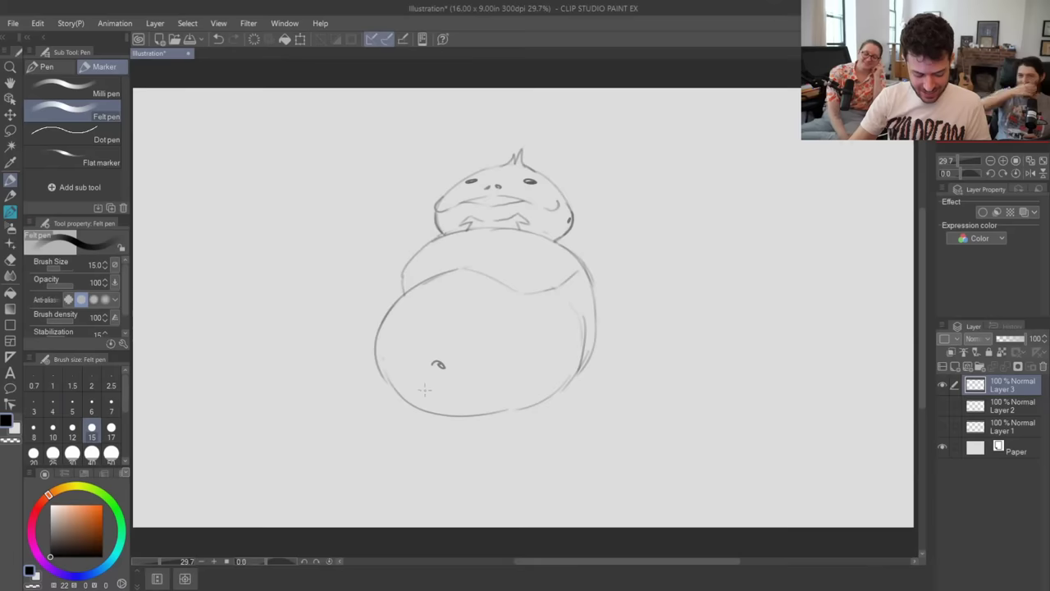
# - Sketch the upper and lower lines of a leg stretching outward from the belly's lower left side
pyautogui.moveTo(351, 385); pyautogui.dragTo(381, 373)
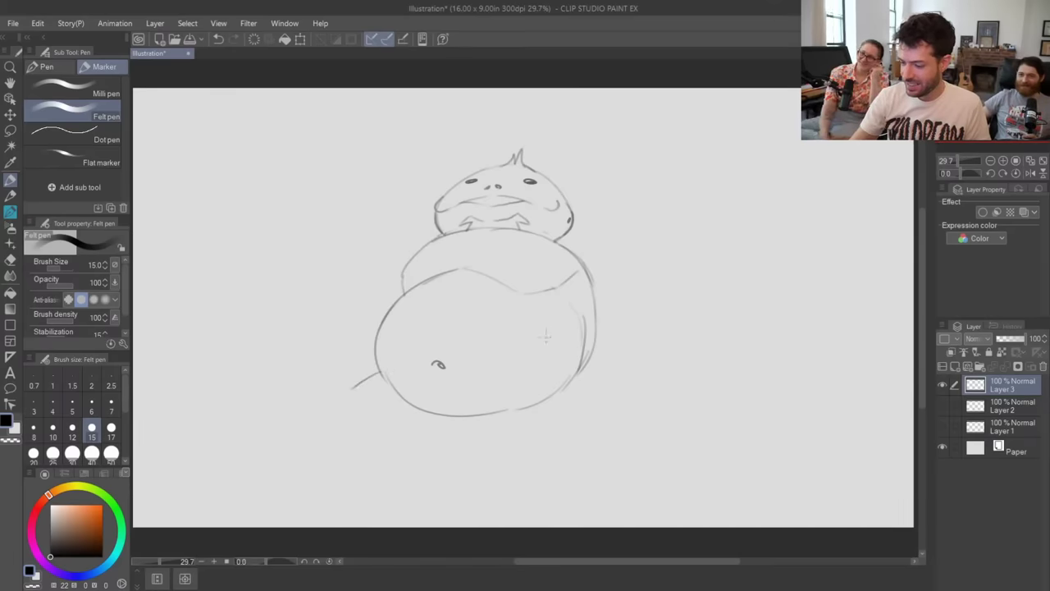
pyautogui.moveTo(413, 408)
pyautogui.mouseDown()
pyautogui.moveTo(354, 386)
pyautogui.moveTo(318, 405)
pyautogui.moveTo(344, 393)
pyautogui.moveTo(377, 409)
pyautogui.moveTo(331, 429)
pyautogui.mouseUp()
pyautogui.hotkey('ctrl', 'z')
pyautogui.hotkey('ctrl', 'z')
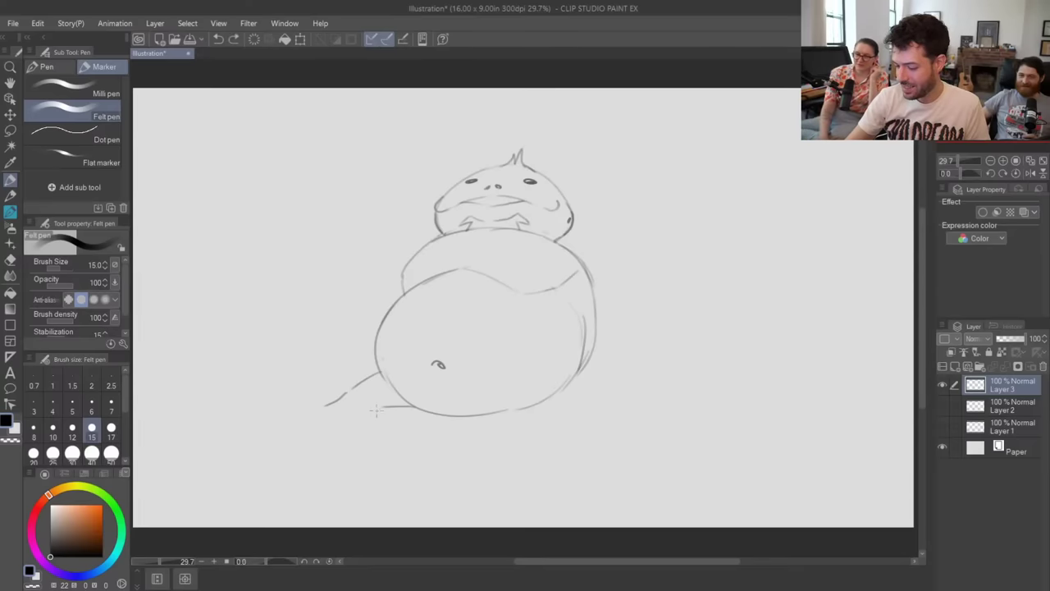
pyautogui.moveTo(382, 406); pyautogui.dragTo(343, 425)
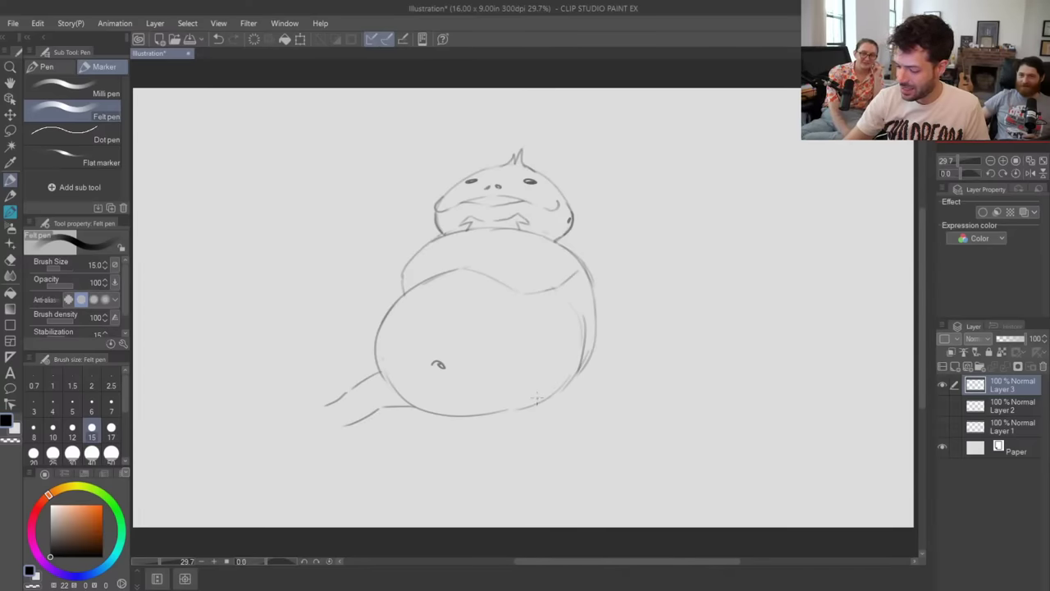
# - Draw the leg on the belly's lower right with a rounded thigh and upturned foot, and erase the belly outline crossing the thigh
pyautogui.moveTo(525, 408)
pyautogui.mouseDown()
pyautogui.moveTo(546, 380)
pyautogui.moveTo(582, 396)
pyautogui.moveTo(565, 381)
pyautogui.moveTo(548, 397)
pyautogui.moveTo(528, 397)
pyautogui.moveTo(570, 417)
pyautogui.moveTo(558, 415)
pyautogui.moveTo(588, 394)
pyautogui.moveTo(597, 425)
pyautogui.mouseUp()
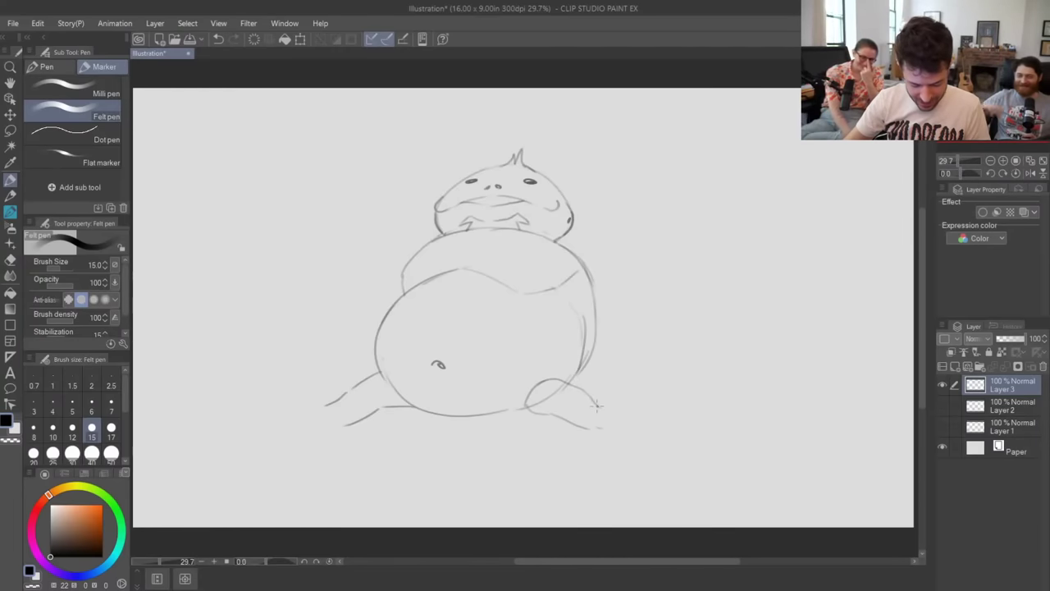
pyautogui.moveTo(599, 407)
pyautogui.mouseDown()
pyautogui.moveTo(609, 384)
pyautogui.moveTo(634, 402)
pyautogui.moveTo(611, 436)
pyautogui.moveTo(621, 432)
pyautogui.moveTo(596, 426)
pyautogui.mouseUp()
pyautogui.hotkey('ctrl', 'z')
pyautogui.hotkey('ctrl', 'z')
pyautogui.press('e')
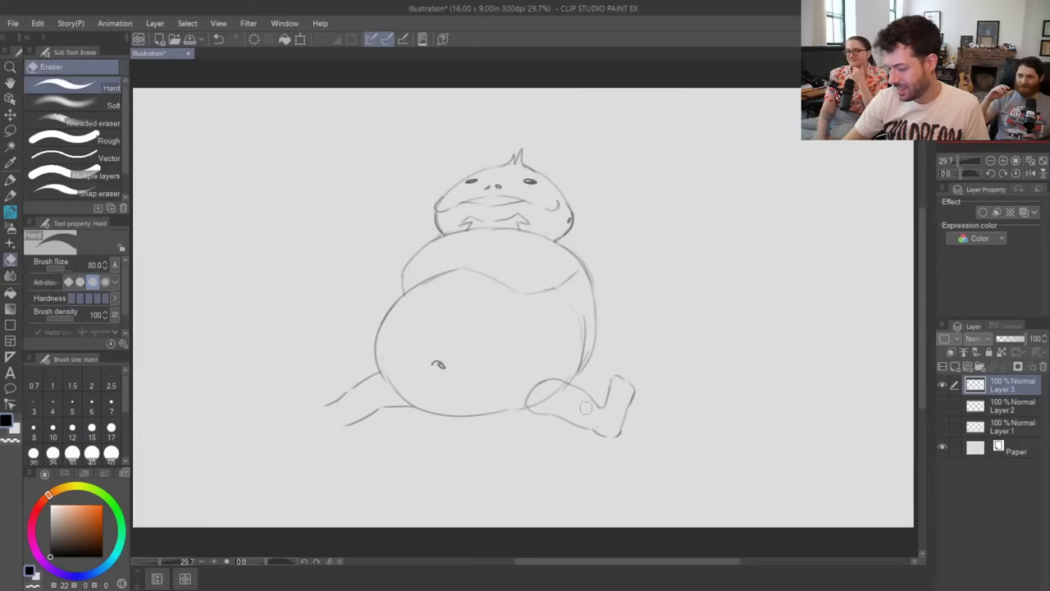
pyautogui.moveTo(534, 402); pyautogui.dragTo(562, 387)
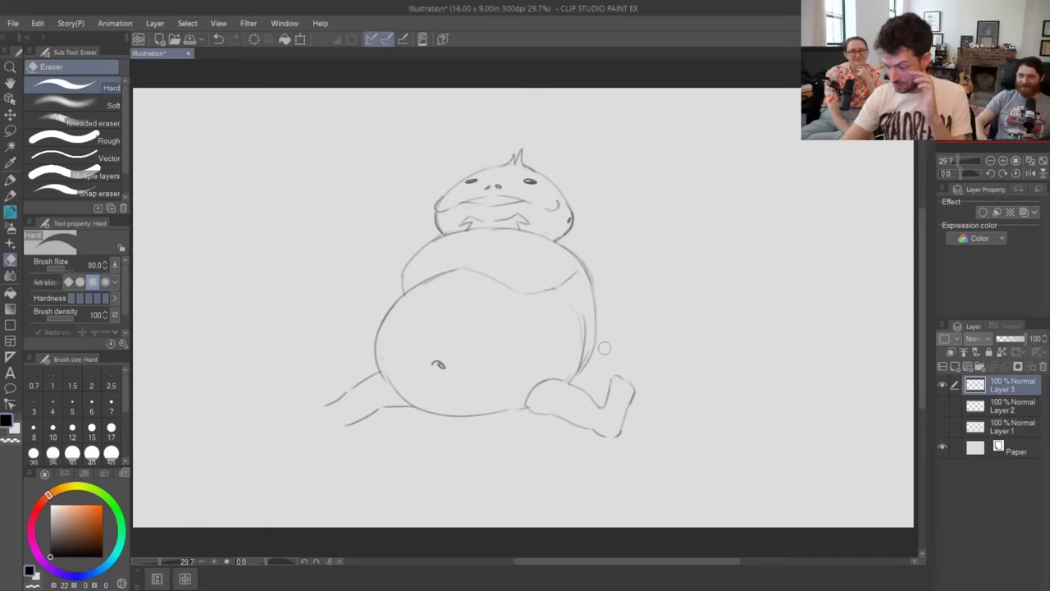
# - Draw an upturned foot with a rounded heel at the end of the left leg
pyautogui.press('p')
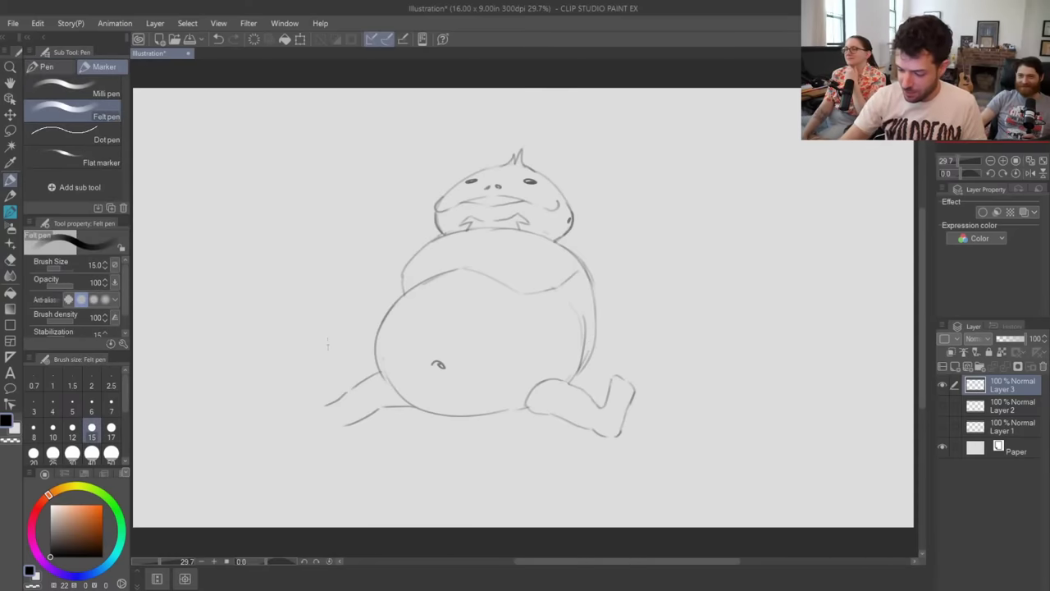
pyautogui.moveTo(327, 404)
pyautogui.mouseDown()
pyautogui.moveTo(307, 379)
pyautogui.moveTo(311, 398)
pyautogui.moveTo(305, 390)
pyautogui.moveTo(320, 419)
pyautogui.mouseUp()
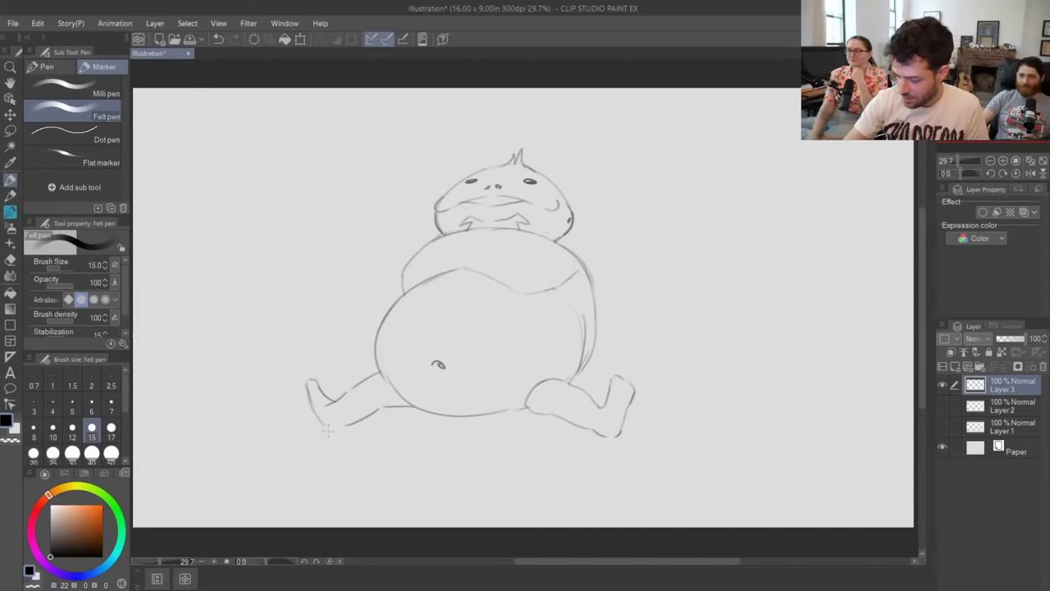
pyautogui.hotkey('ctrl', 'z')
pyautogui.moveTo(306, 380)
pyautogui.mouseDown()
pyautogui.moveTo(319, 425)
pyautogui.moveTo(335, 435)
pyautogui.mouseUp()
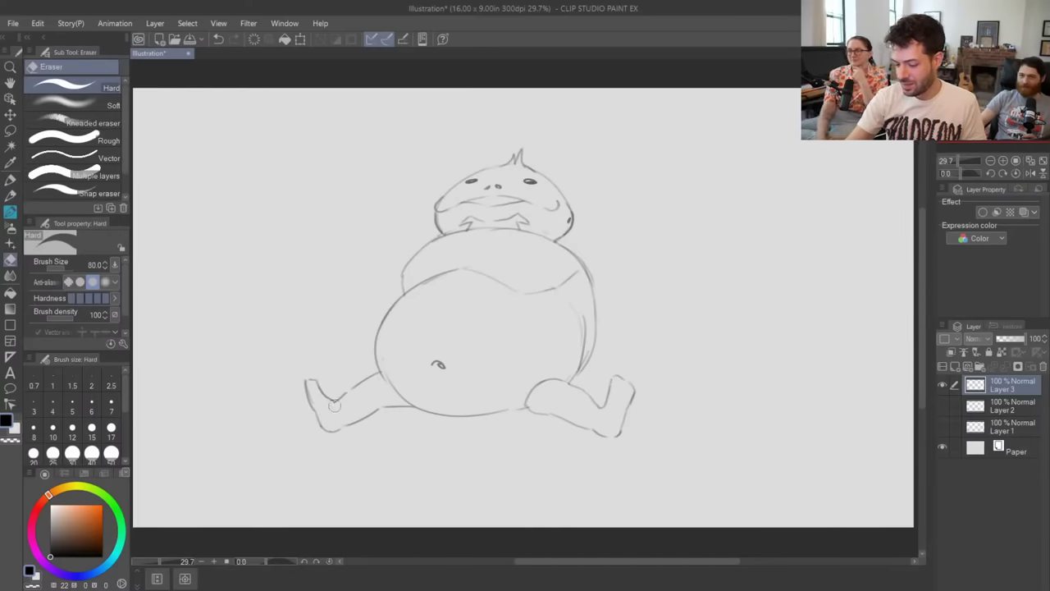
# - Add toe lines to the right foot and refine the tip of the left foot
pyautogui.moveTo(617, 377); pyautogui.dragTo(623, 390)
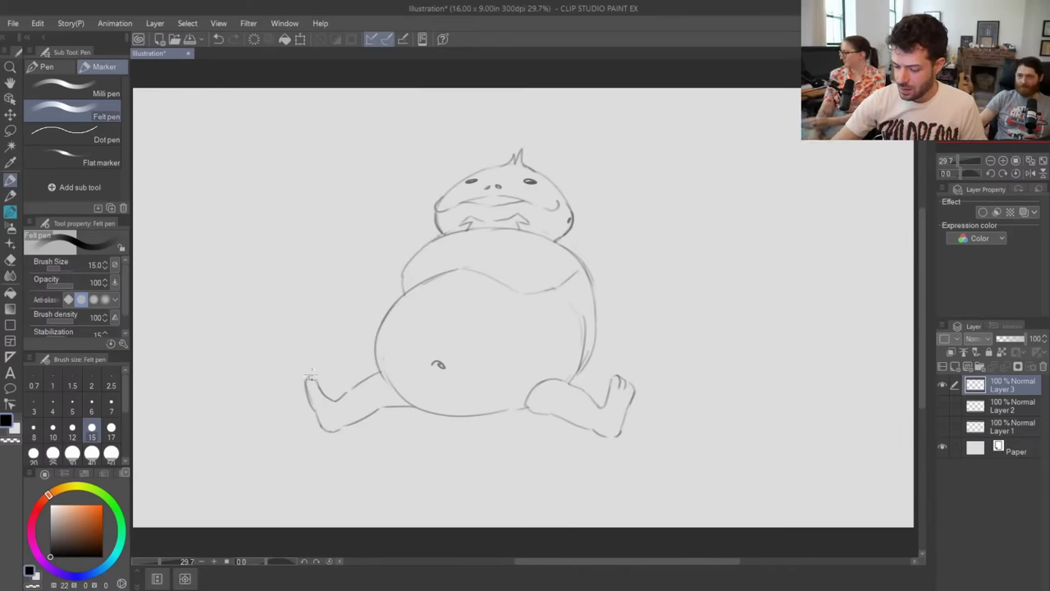
pyautogui.press('e')
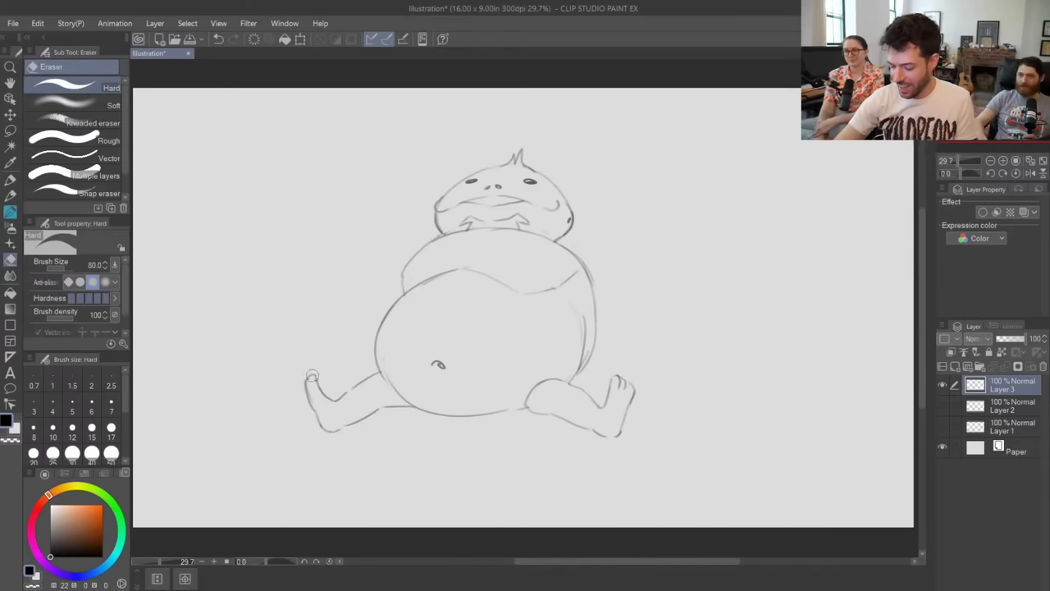
pyautogui.press('p')
pyautogui.hotkey('ctrl', 'z')
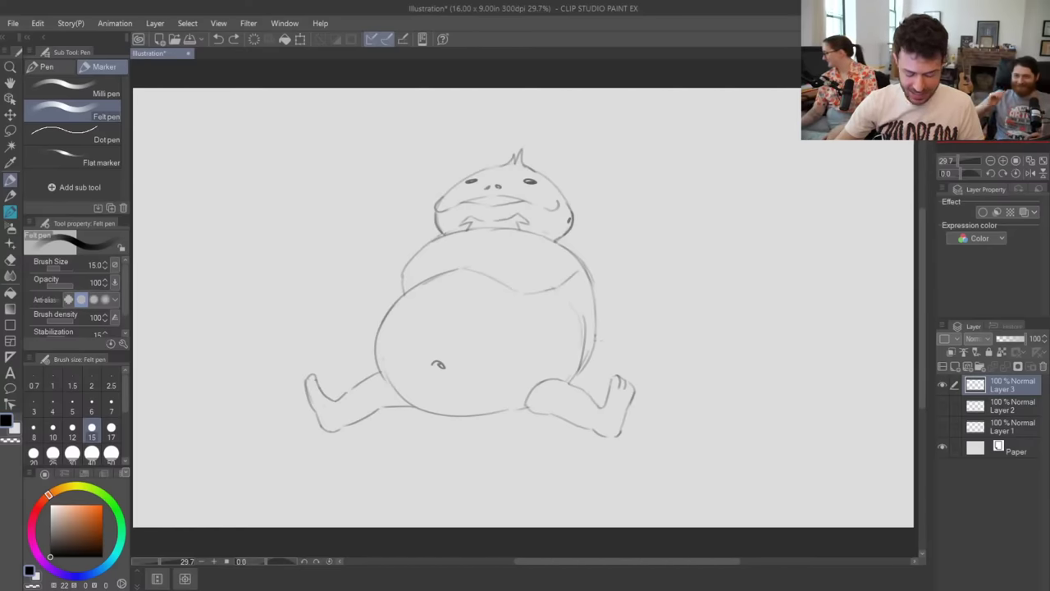
# - Erase the outer body curve on the right side and draw a rounded shoulder bulge in its place
pyautogui.press('e')
pyautogui.moveTo(584, 379)
pyautogui.mouseDown()
pyautogui.moveTo(592, 287)
pyautogui.moveTo(611, 281)
pyautogui.mouseUp()
pyautogui.press('p')
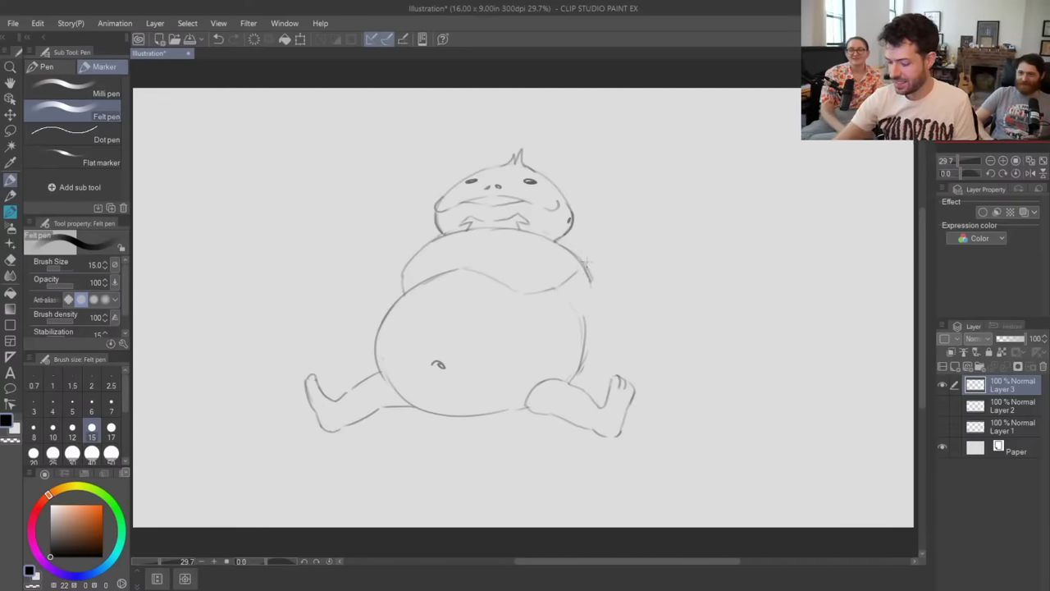
pyautogui.press('p')
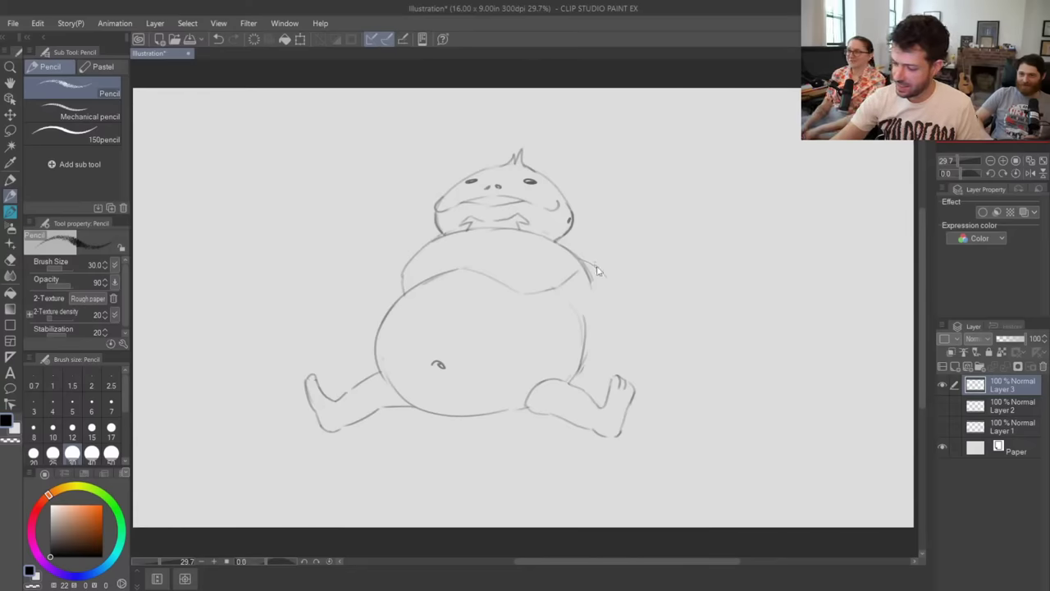
pyautogui.press('p')
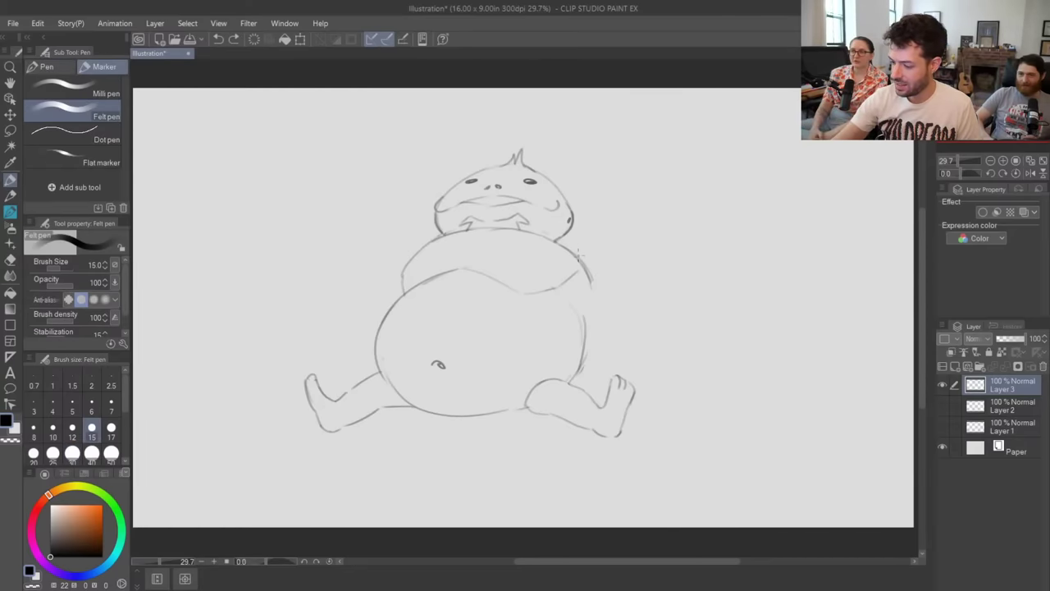
pyautogui.moveTo(579, 256)
pyautogui.mouseDown()
pyautogui.moveTo(610, 299)
pyautogui.moveTo(581, 307)
pyautogui.moveTo(569, 267)
pyautogui.moveTo(566, 292)
pyautogui.moveTo(587, 312)
pyautogui.mouseUp()
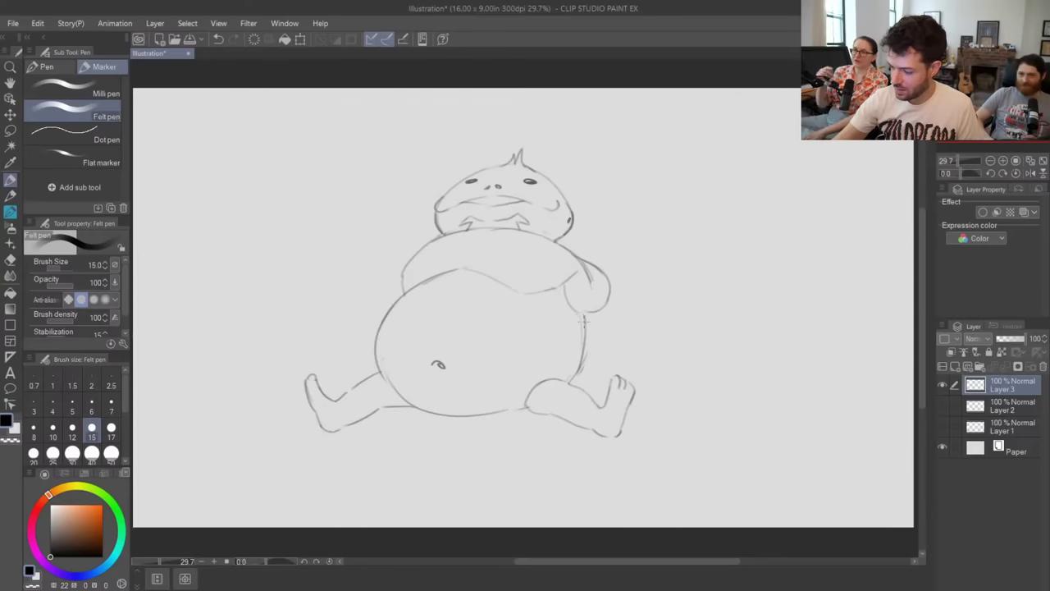
# - Draw the right-side arm reaching down behind the foot, ending in a flat hand with fingers resting on the ground
pyautogui.moveTo(583, 315); pyautogui.dragTo(608, 351)
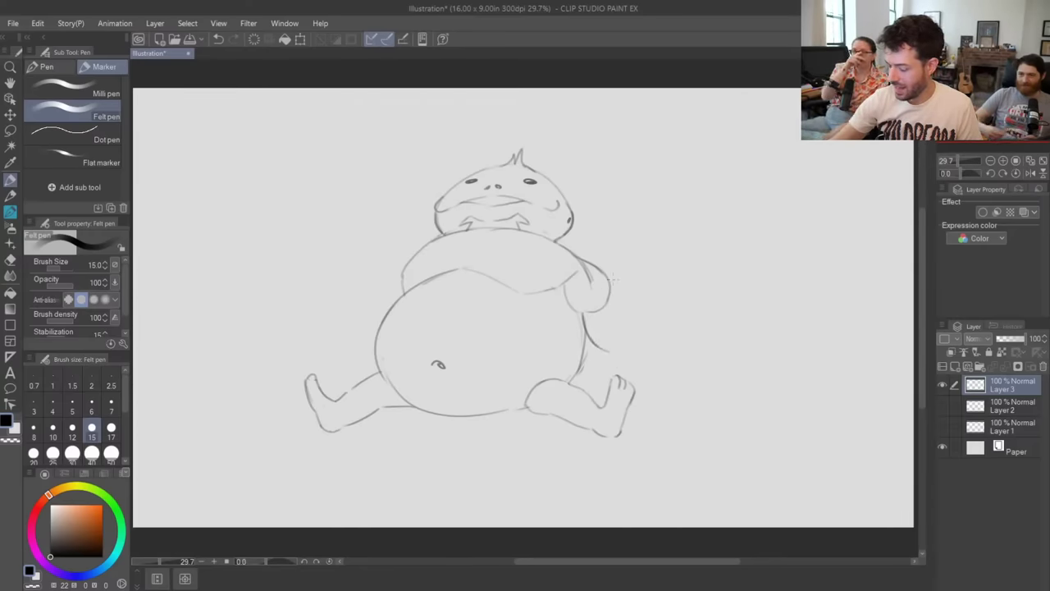
pyautogui.moveTo(617, 301)
pyautogui.mouseDown()
pyautogui.moveTo(644, 377)
pyautogui.moveTo(658, 382)
pyautogui.mouseUp()
pyautogui.hotkey('ctrl', 'z')
pyautogui.moveTo(607, 353); pyautogui.dragTo(609, 367)
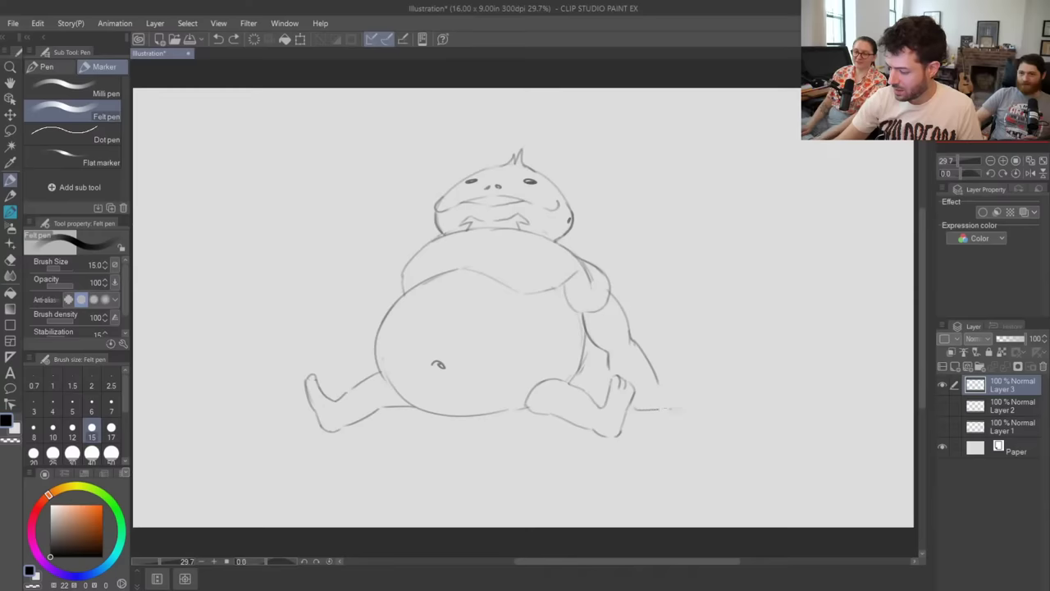
pyautogui.moveTo(657, 381); pyautogui.dragTo(692, 400)
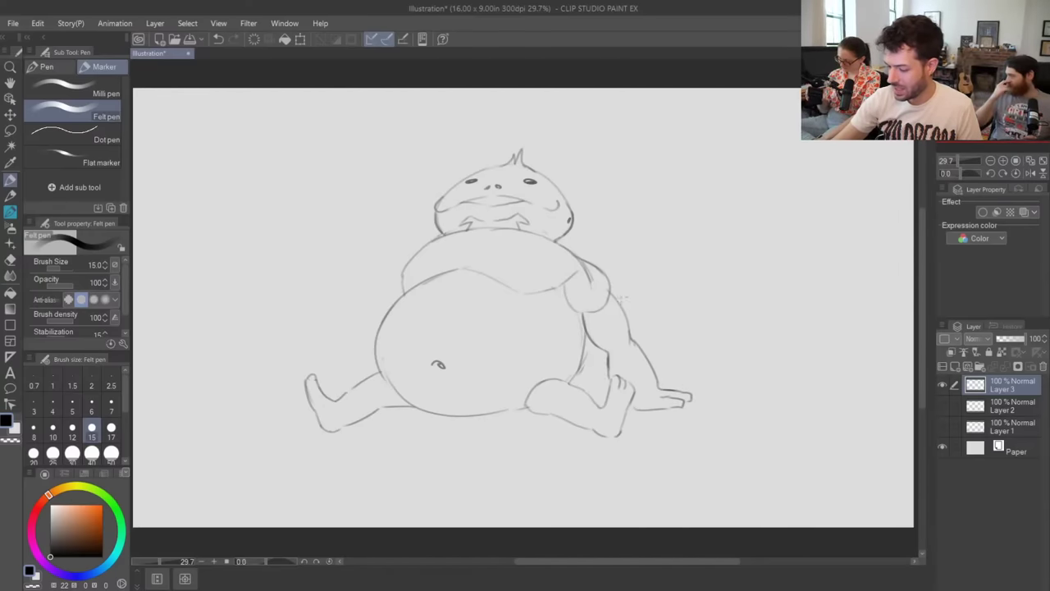
# - Erase the construction lines inside the right shoulder and darken the shoulder's outer contour
pyautogui.press('e')
pyautogui.moveTo(590, 280)
pyautogui.mouseDown()
pyautogui.moveTo(583, 264)
pyautogui.moveTo(564, 291)
pyautogui.moveTo(580, 309)
pyautogui.mouseUp()
pyautogui.press('p')
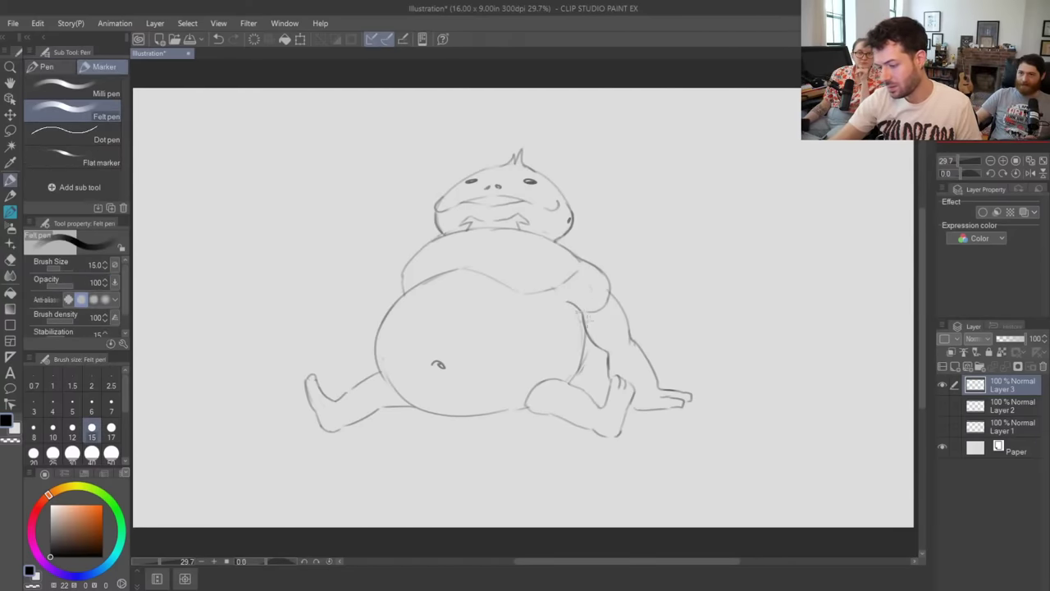
pyautogui.moveTo(582, 261); pyautogui.dragTo(609, 287)
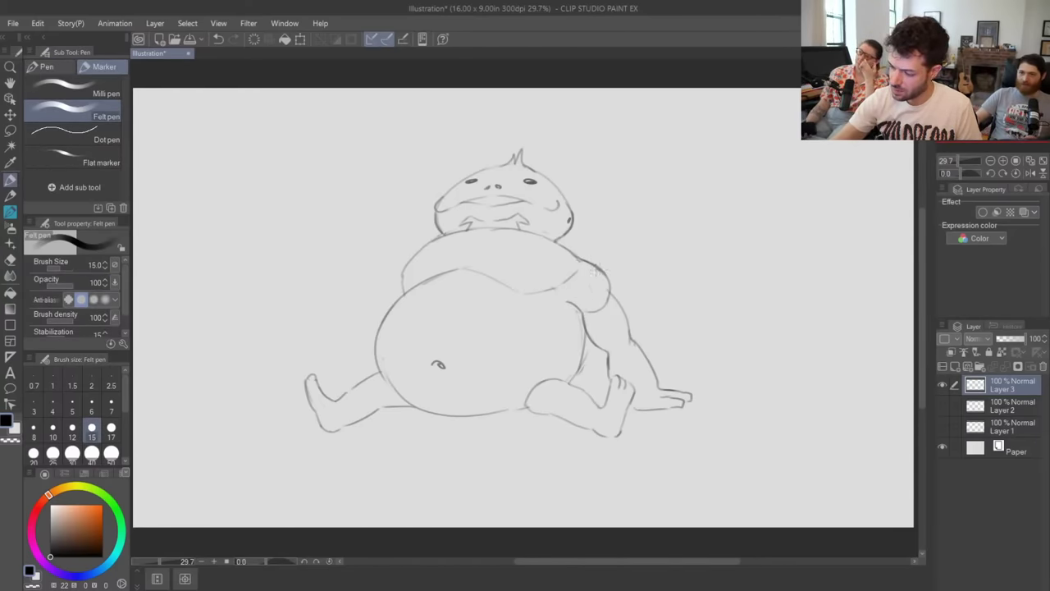
pyautogui.press('e')
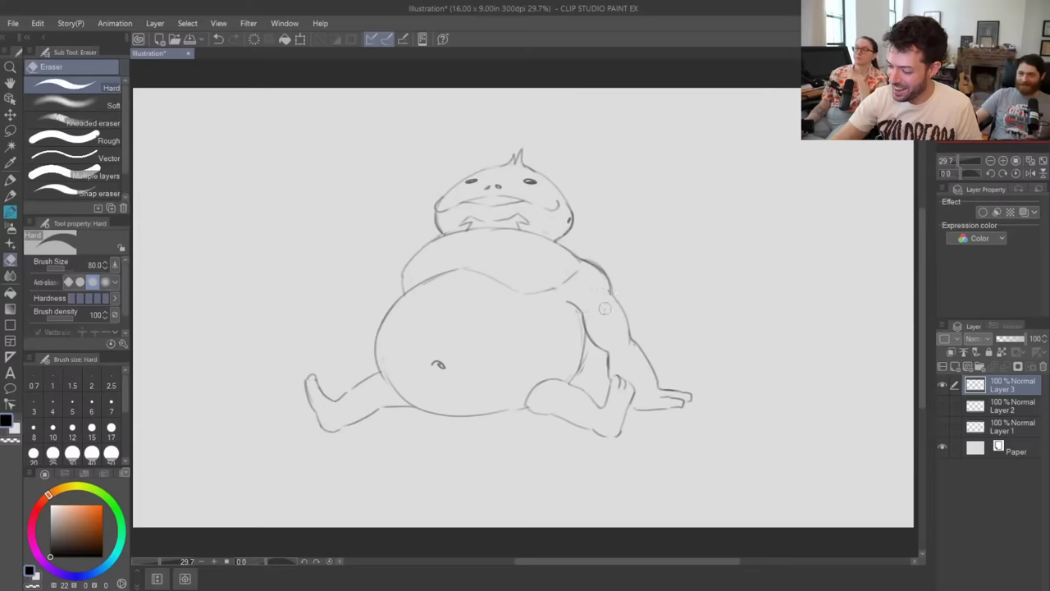
pyautogui.press('p')
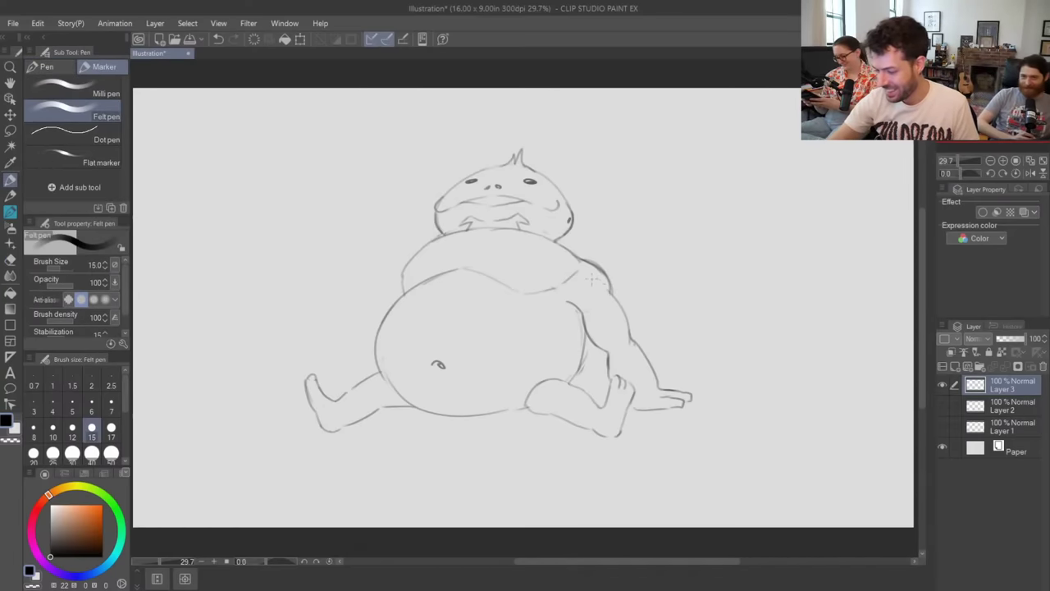
# - Add light muscle lines inside the right upper arm and extend the hand's underside to meet the foot
pyautogui.moveTo(597, 292)
pyautogui.mouseDown()
pyautogui.moveTo(608, 279)
pyautogui.moveTo(592, 295)
pyautogui.moveTo(598, 283)
pyautogui.moveTo(612, 292)
pyautogui.mouseUp()
pyautogui.hotkey('ctrl', 'z')
pyautogui.hotkey('ctrl', 'z')
pyautogui.hotkey('ctrl', 'z')
pyautogui.hotkey('ctrl', 'z')
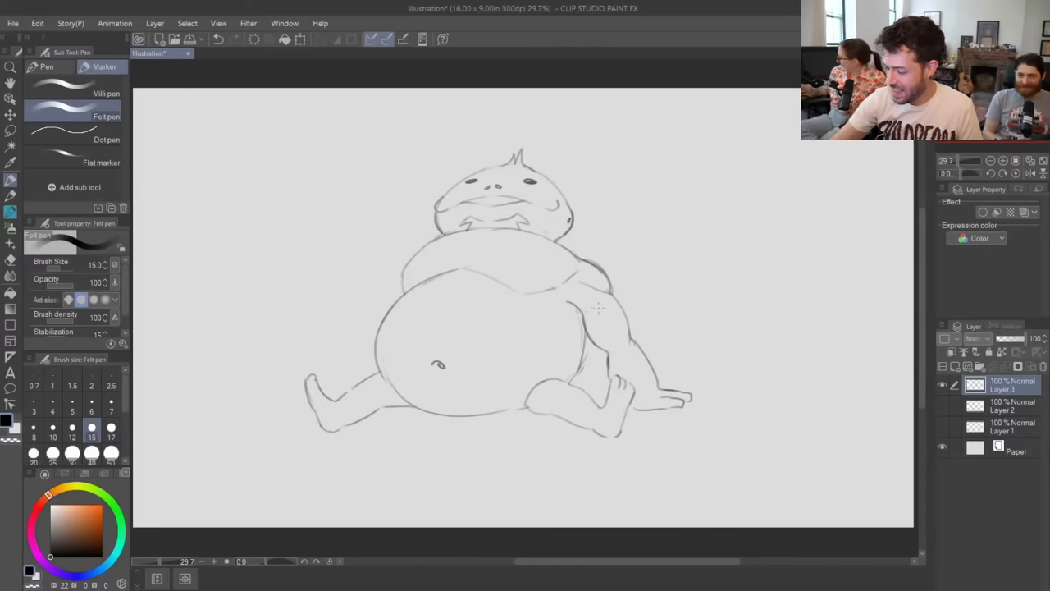
pyautogui.moveTo(600, 312); pyautogui.dragTo(616, 336)
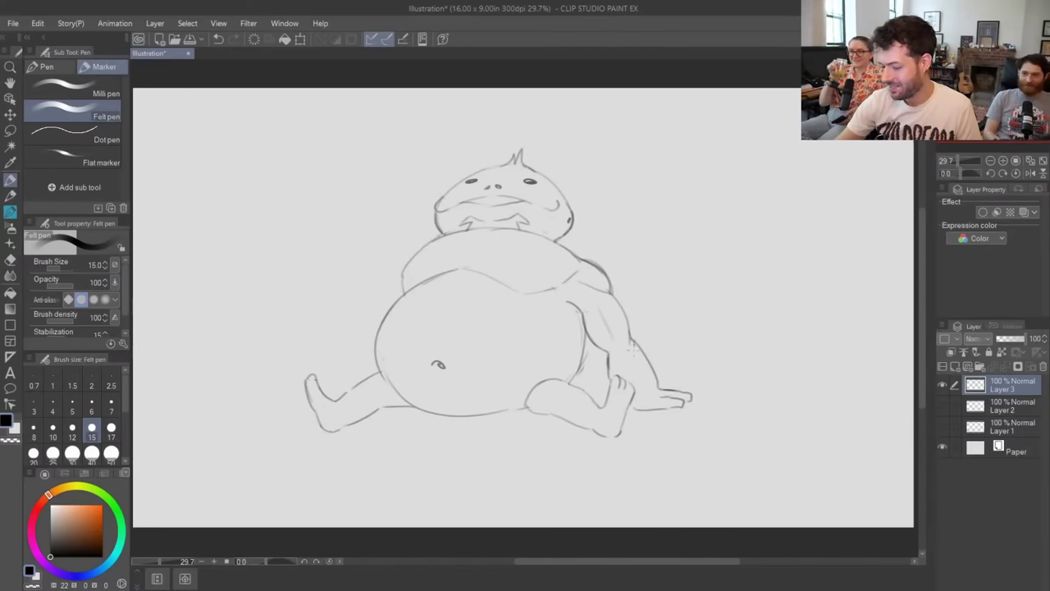
pyautogui.moveTo(629, 407); pyautogui.dragTo(643, 409)
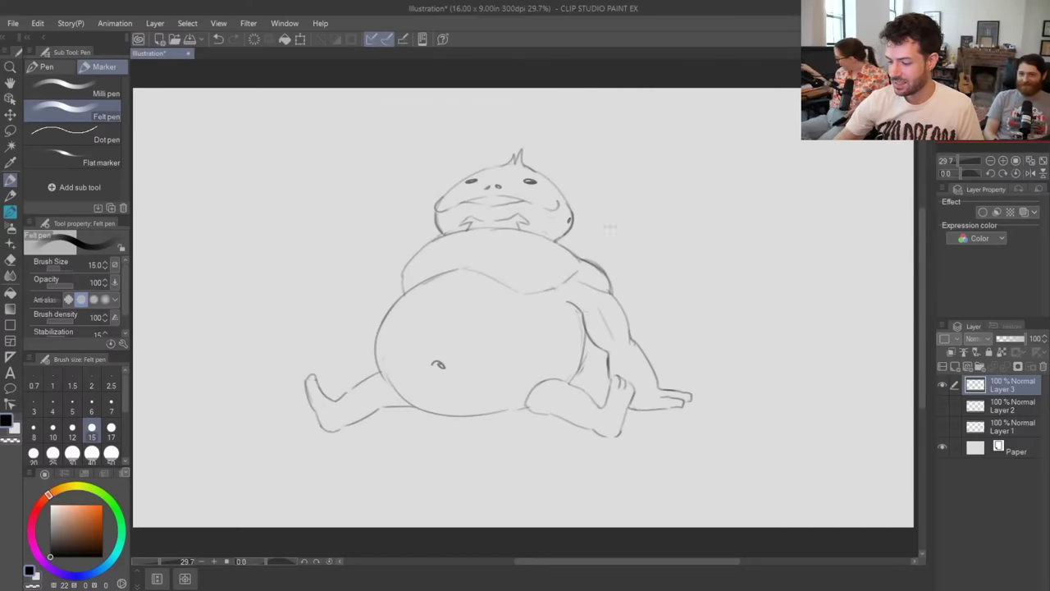
# - Darken the top outline of the upper body beneath the head and try a heavier stroke along the chest fold
pyautogui.moveTo(429, 245)
pyautogui.mouseDown()
pyautogui.moveTo(498, 230)
pyautogui.moveTo(548, 237)
pyautogui.moveTo(570, 255)
pyautogui.mouseUp()
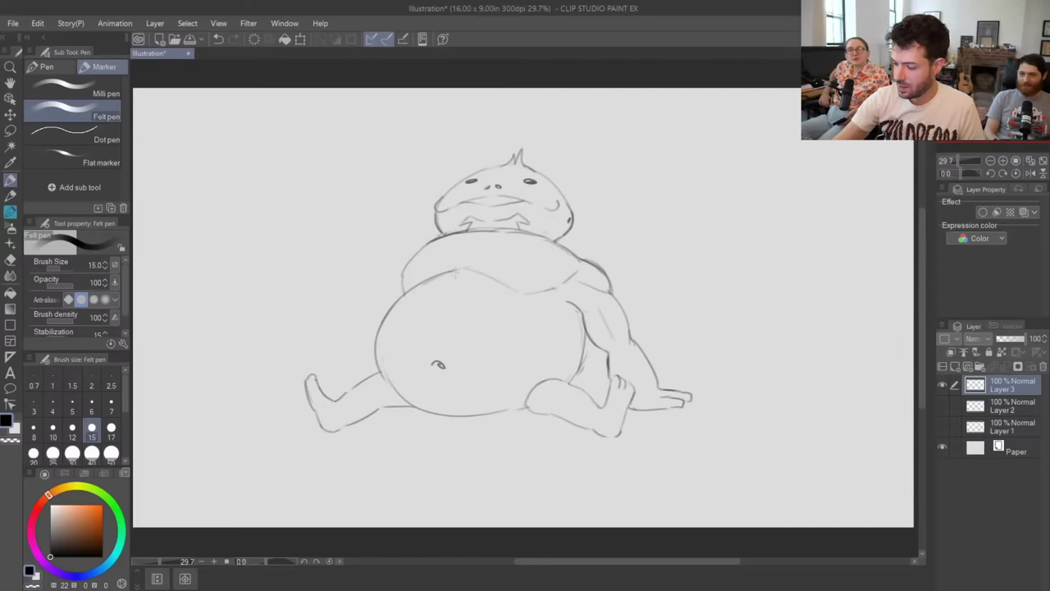
pyautogui.moveTo(464, 269); pyautogui.dragTo(534, 286)
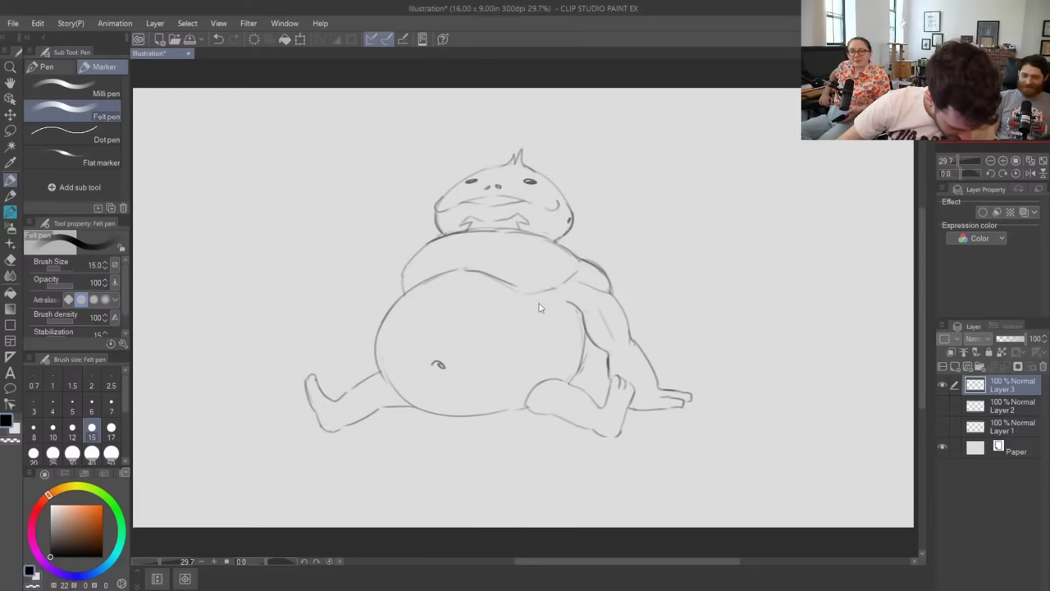
pyautogui.hotkey('ctrl', 'z')
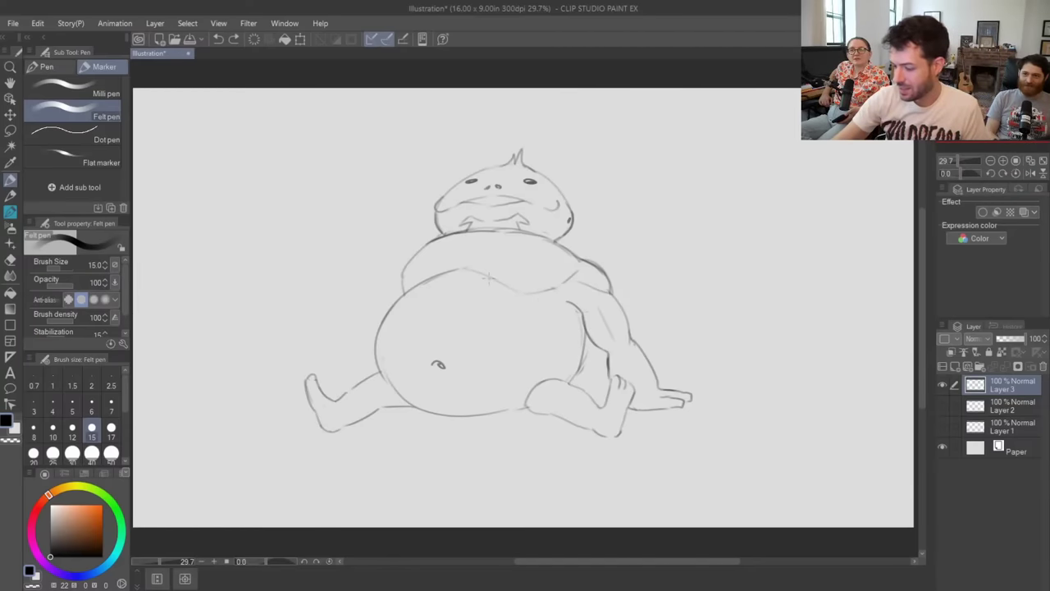
# - Strengthen the curved fold line under the chest, across the top of the belly
pyautogui.moveTo(491, 278)
pyautogui.mouseDown()
pyautogui.moveTo(524, 299)
pyautogui.moveTo(547, 286)
pyautogui.moveTo(503, 286)
pyautogui.moveTo(571, 281)
pyautogui.mouseUp()
pyautogui.hotkey('ctrl', 'z')
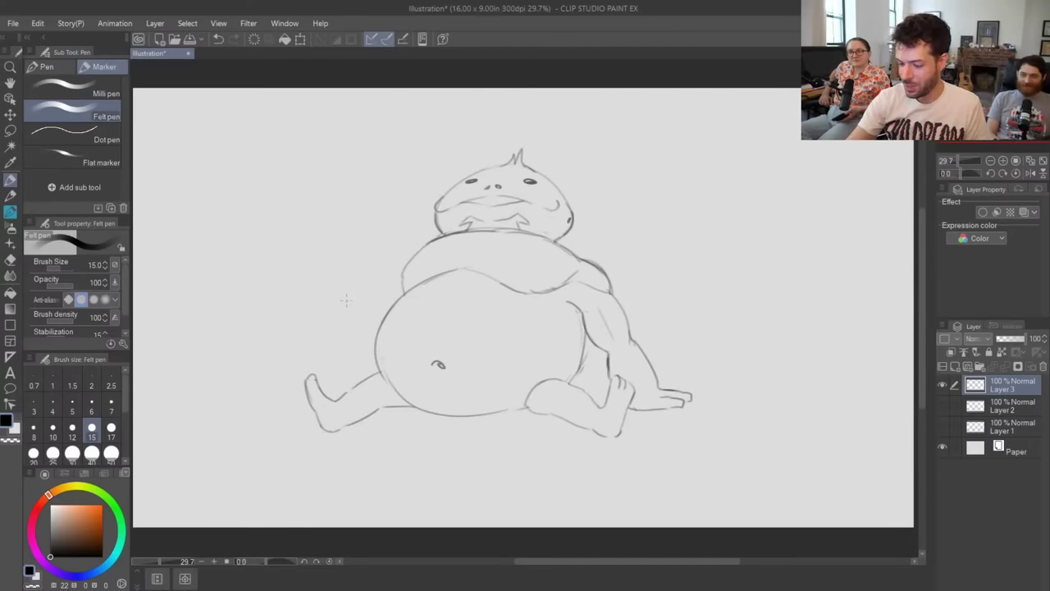
# - Draw a tapered drinking glass beside the belly, opposite the planted arm, with liquid inside and a straw
pyautogui.moveTo(338, 304)
pyautogui.mouseDown()
pyautogui.moveTo(330, 267)
pyautogui.moveTo(332, 303)
pyautogui.mouseUp()
pyautogui.hotkey('ctrl', 'z')
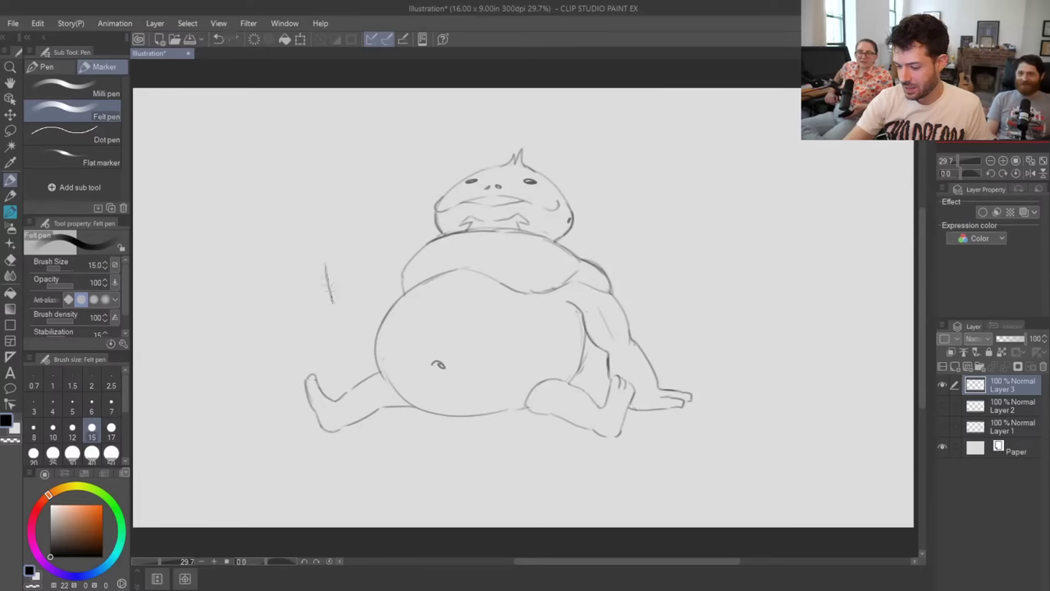
pyautogui.moveTo(325, 258)
pyautogui.mouseDown()
pyautogui.moveTo(369, 258)
pyautogui.moveTo(364, 301)
pyautogui.mouseUp()
pyautogui.hotkey('ctrl', 'z')
pyautogui.hotkey('ctrl', 'z')
pyautogui.hotkey('ctrl', 'z')
pyautogui.moveTo(366, 259); pyautogui.dragTo(359, 304)
pyautogui.moveTo(365, 263)
pyautogui.mouseDown()
pyautogui.moveTo(333, 307)
pyautogui.moveTo(361, 308)
pyautogui.mouseUp()
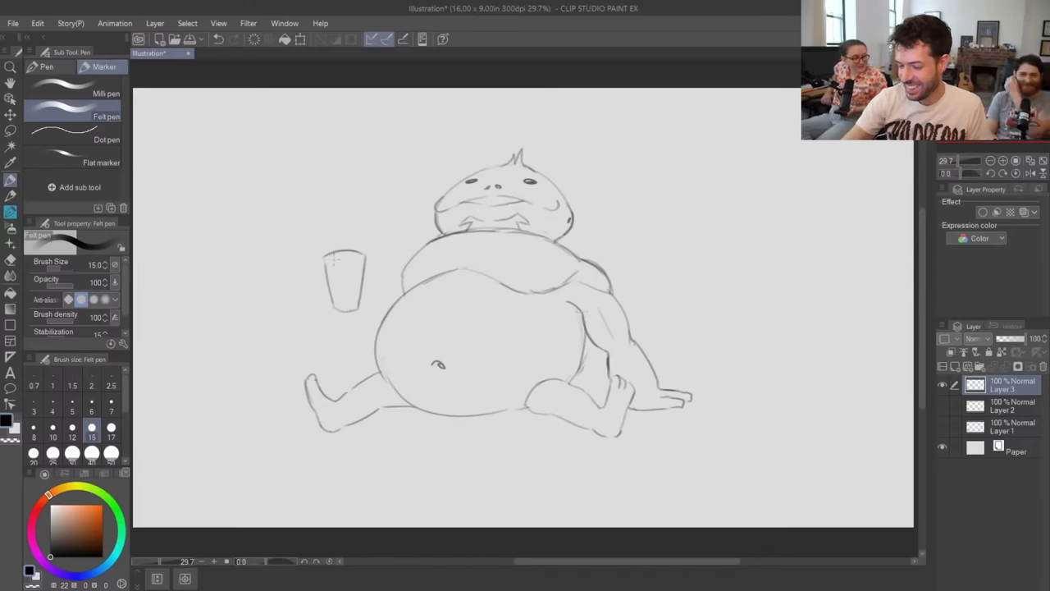
pyautogui.moveTo(327, 260)
pyautogui.mouseDown()
pyautogui.moveTo(362, 260)
pyautogui.moveTo(361, 279)
pyautogui.moveTo(336, 305)
pyautogui.moveTo(356, 297)
pyautogui.moveTo(342, 307)
pyautogui.moveTo(359, 238)
pyautogui.mouseUp()
pyautogui.hotkey('ctrl', 'z')
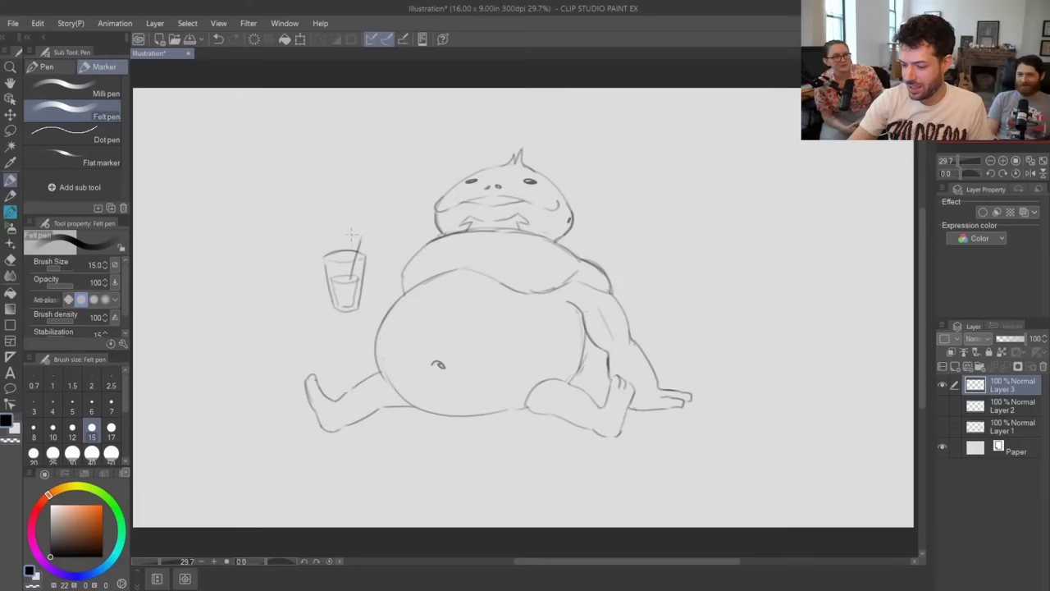
# - Draw a segmented cocktail umbrella above the glass, clean up its overlapping lines, and add ice cubes to the drink
pyautogui.moveTo(358, 234); pyautogui.dragTo(336, 234)
pyautogui.hotkey('ctrl', 'z')
pyautogui.hotkey('ctrl', 'z')
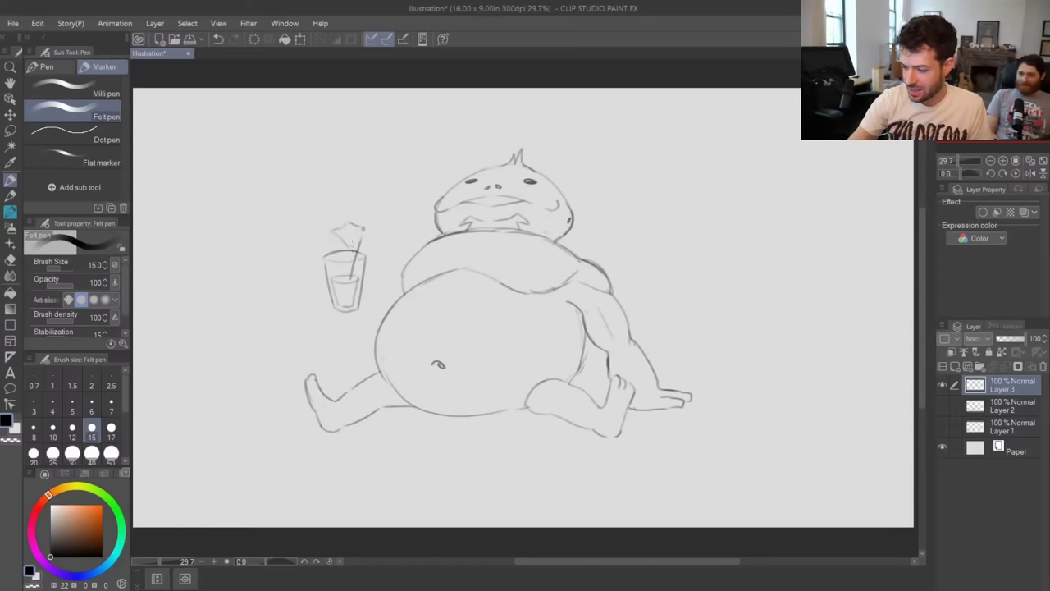
pyautogui.moveTo(365, 229); pyautogui.dragTo(387, 238)
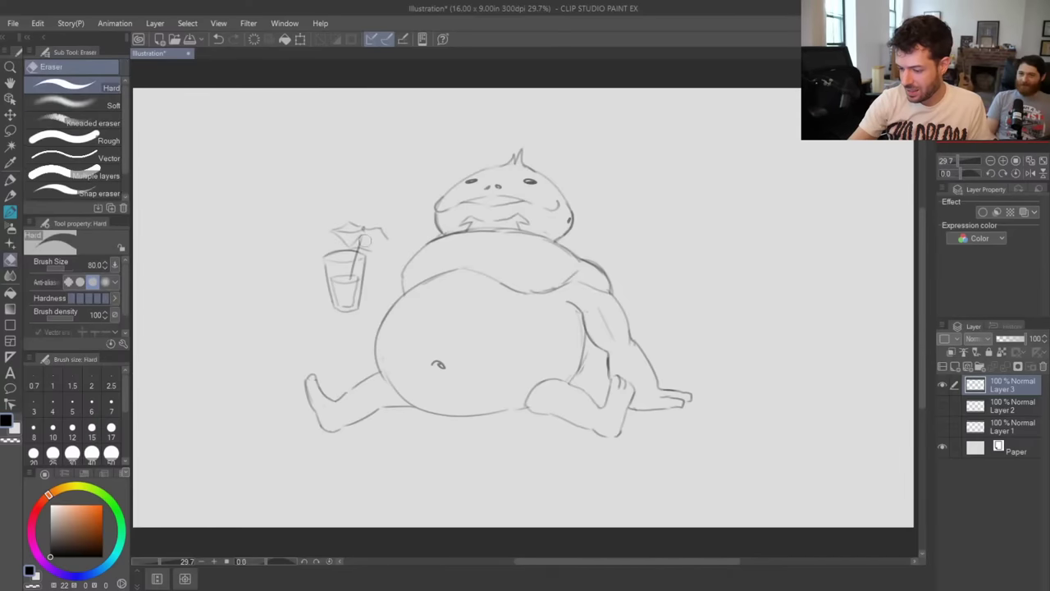
pyautogui.moveTo(359, 233)
pyautogui.mouseDown()
pyautogui.moveTo(382, 243)
pyautogui.moveTo(382, 223)
pyautogui.mouseUp()
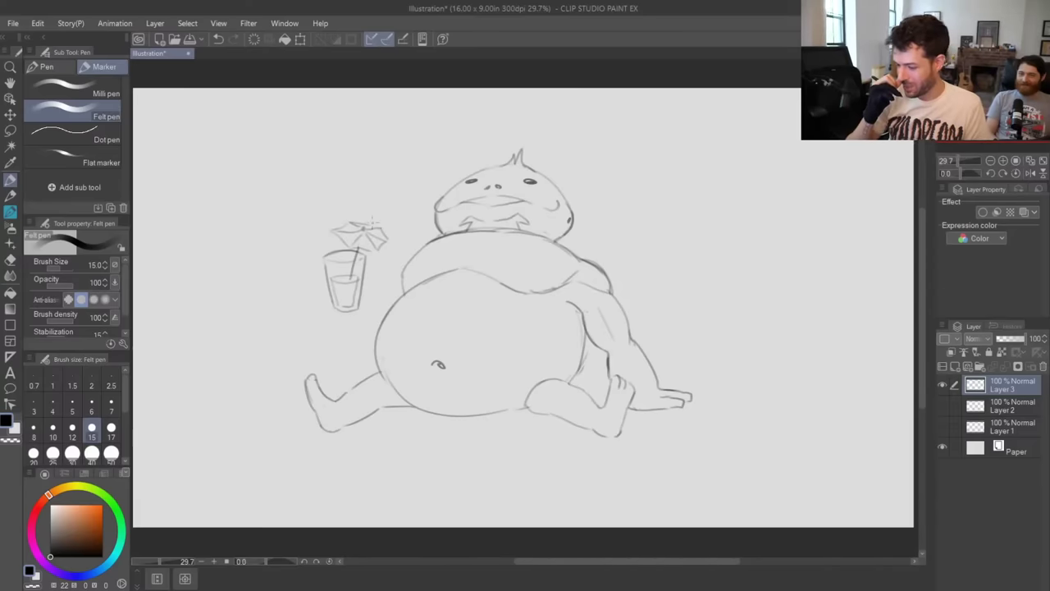
pyautogui.moveTo(337, 284); pyautogui.dragTo(348, 297)
pyautogui.hotkey('ctrl', 'z')
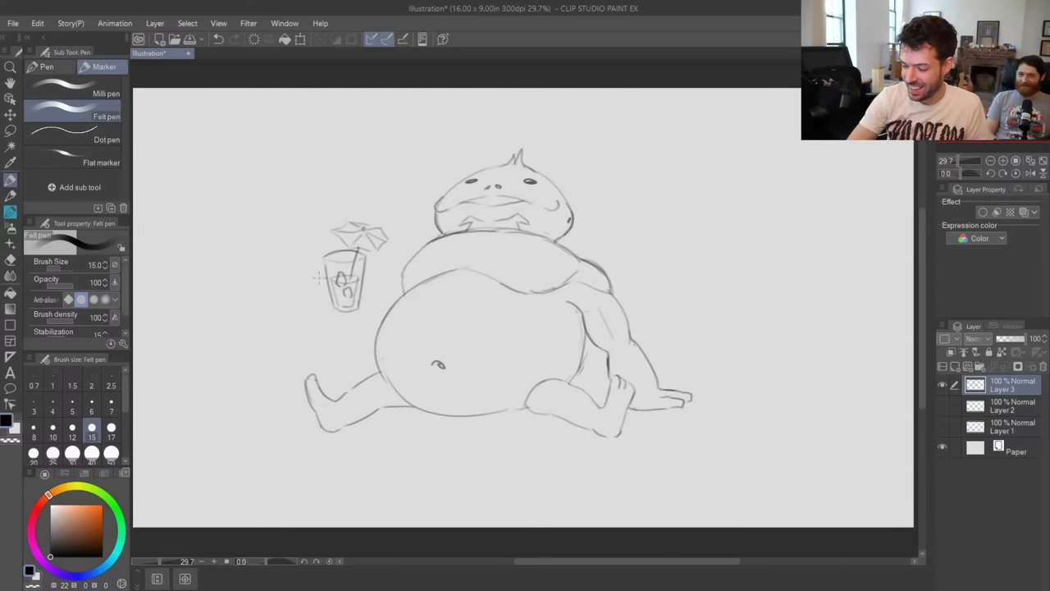
# - Draw rounded fingers gripping the outer side of the glass and erase the glass lines behind them
pyautogui.moveTo(325, 272)
pyautogui.mouseDown()
pyautogui.moveTo(323, 305)
pyautogui.moveTo(335, 293)
pyautogui.moveTo(348, 315)
pyautogui.mouseUp()
pyautogui.press('e')
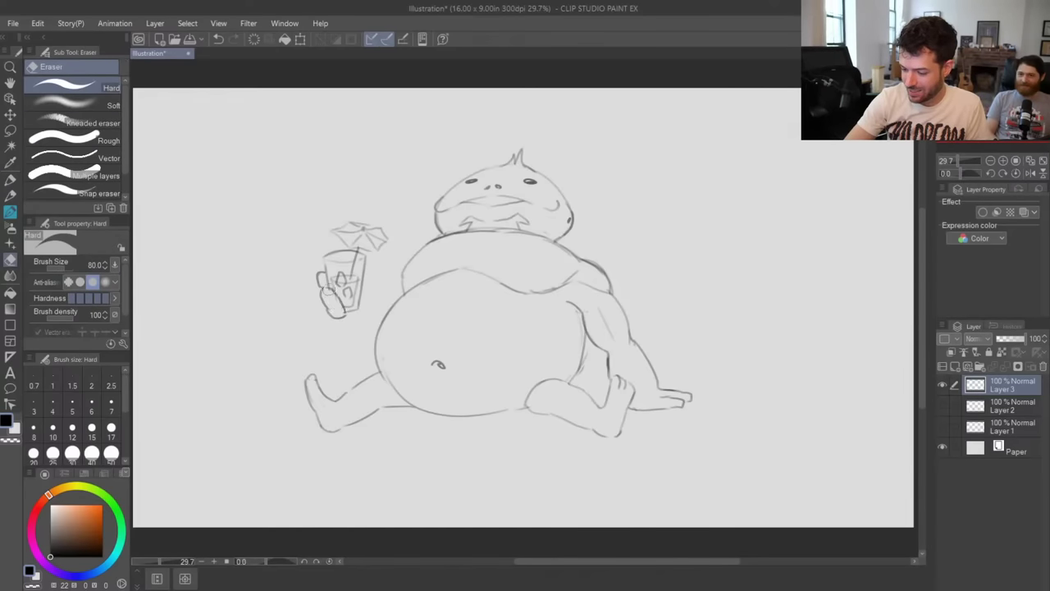
pyautogui.press('p')
pyautogui.moveTo(327, 280)
pyautogui.mouseDown()
pyautogui.moveTo(328, 292)
pyautogui.moveTo(323, 276)
pyautogui.mouseUp()
pyautogui.press('e')
pyautogui.press('p')
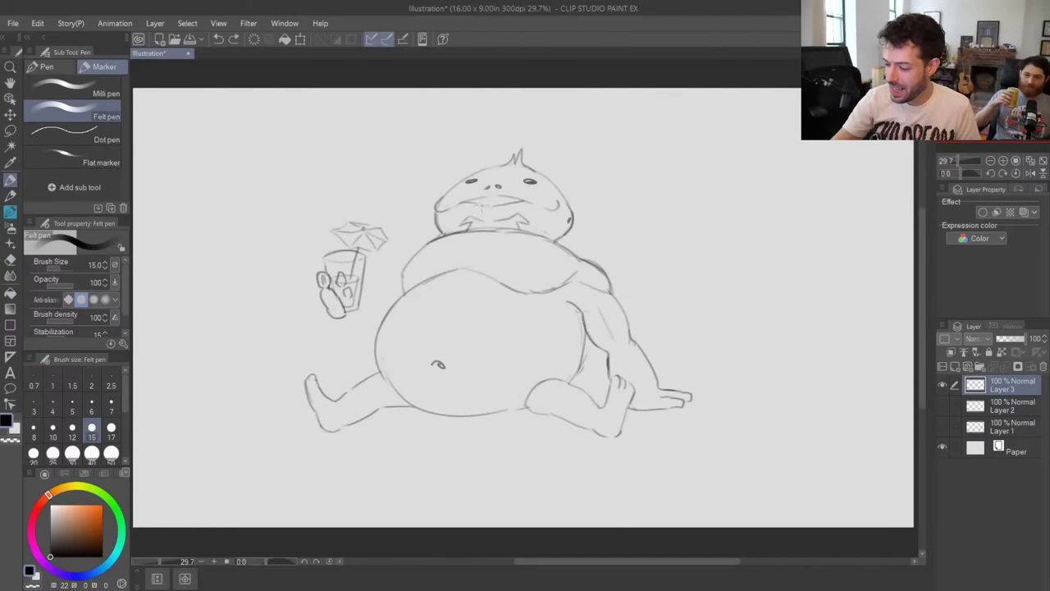
# - Shade one half of the creature's mouth dark so that the lips look slightly parted
pyautogui.moveTo(484, 203); pyautogui.dragTo(490, 197)
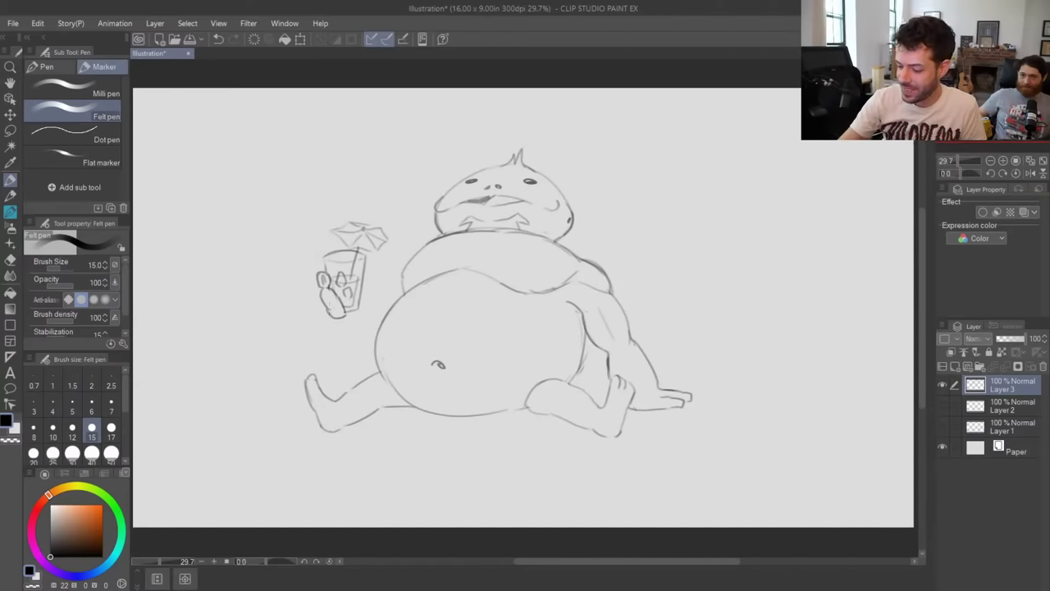
# - Draw the rest of the hand behind the glass and the forearm connecting it to the creature's body
pyautogui.moveTo(322, 305); pyautogui.dragTo(353, 337)
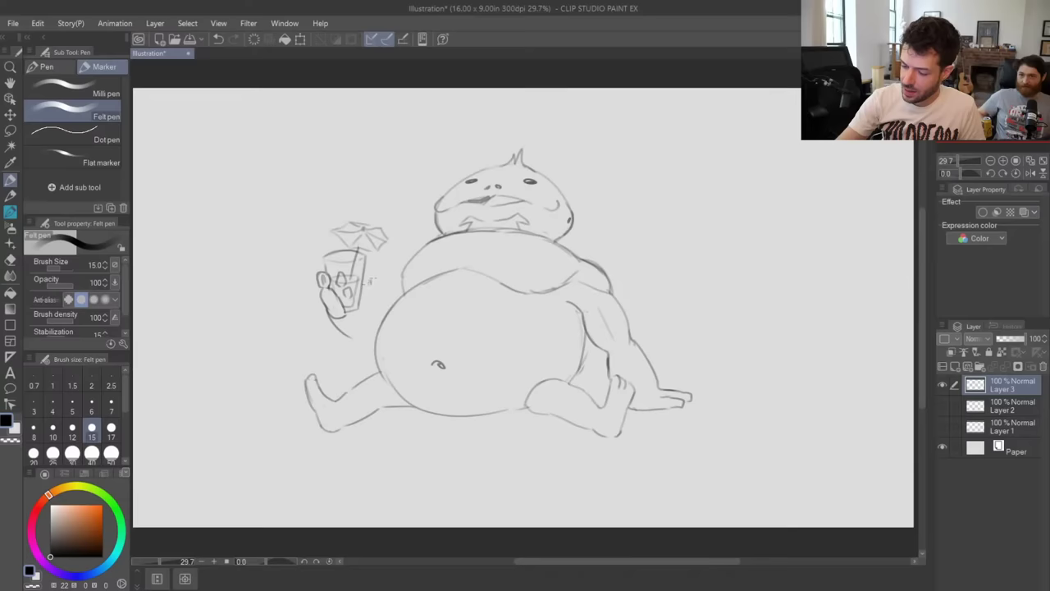
pyautogui.moveTo(369, 264)
pyautogui.mouseDown()
pyautogui.moveTo(374, 291)
pyautogui.moveTo(374, 267)
pyautogui.moveTo(363, 299)
pyautogui.moveTo(376, 297)
pyautogui.mouseUp()
pyautogui.hotkey('ctrl', 'z')
pyautogui.moveTo(336, 326); pyautogui.dragTo(373, 344)
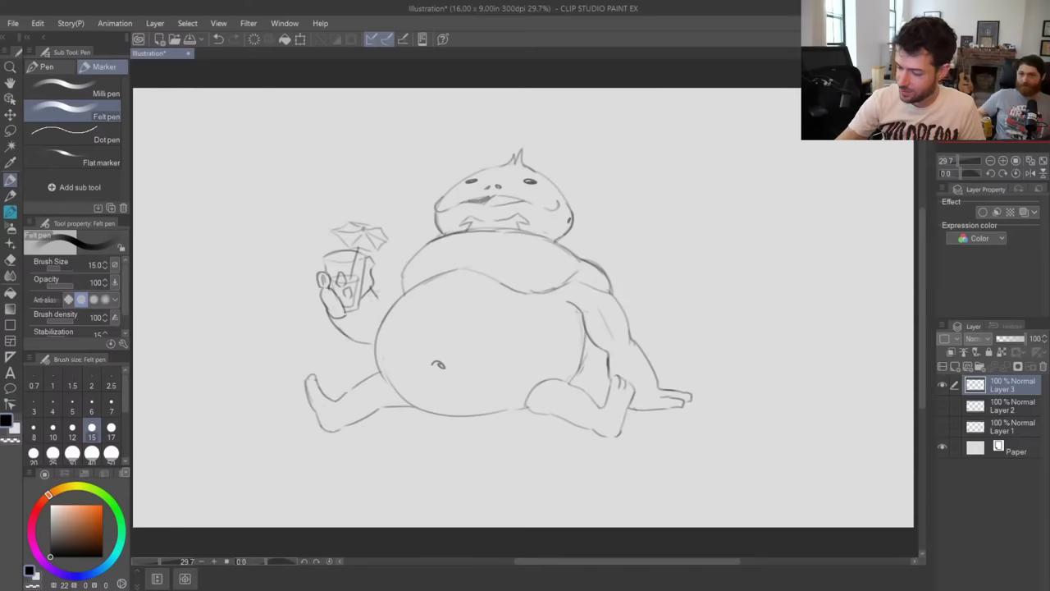
pyautogui.moveTo(376, 305); pyautogui.dragTo(398, 284)
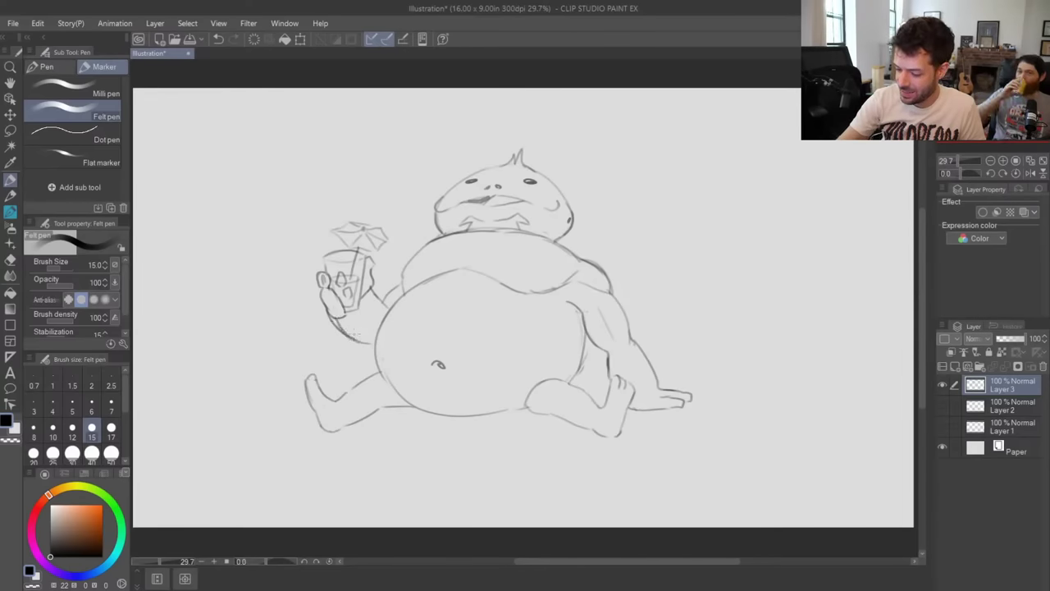
# - Darken the upper body's shoulder contour from the drink-holding arm up to the neck
pyautogui.press('e')
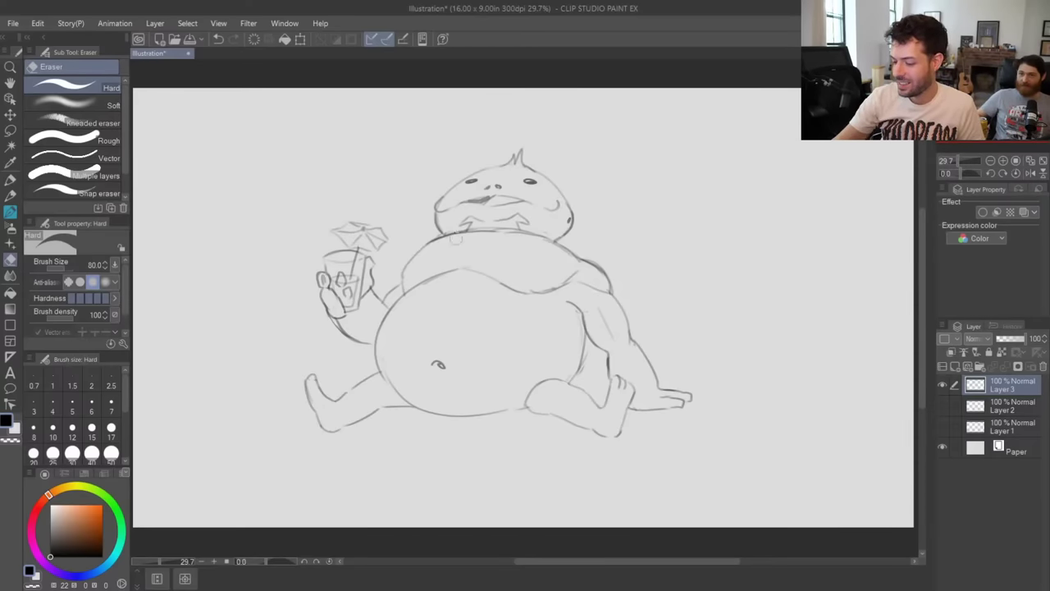
pyautogui.press('p')
pyautogui.moveTo(404, 292)
pyautogui.mouseDown()
pyautogui.moveTo(409, 264)
pyautogui.moveTo(454, 232)
pyautogui.mouseUp()
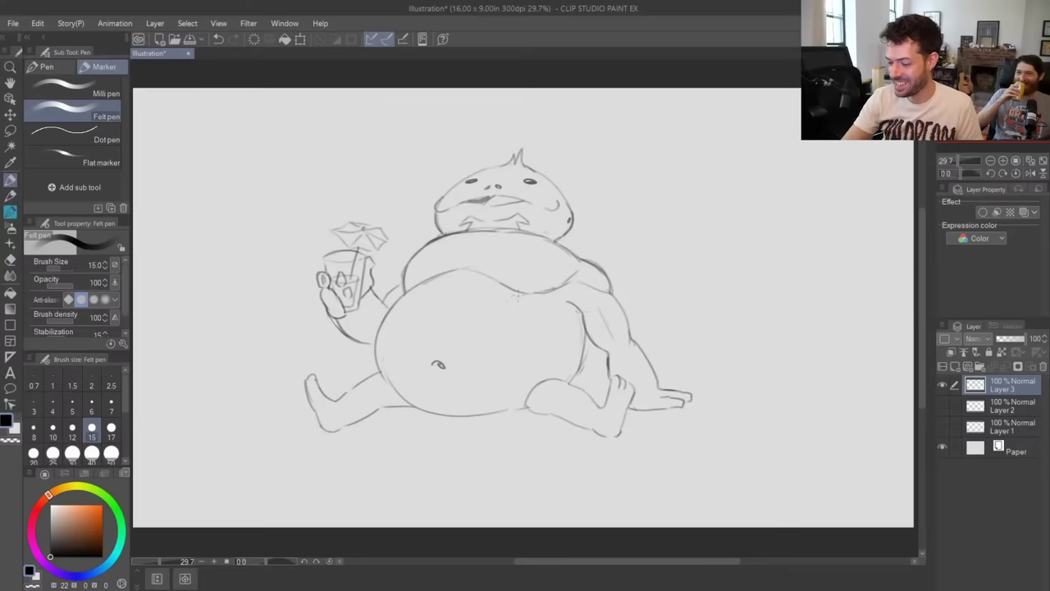
# - Draw a small oval nipple on each side of the chest, redrawing the one beside the drink-holding arm
pyautogui.moveTo(532, 286); pyautogui.dragTo(539, 288)
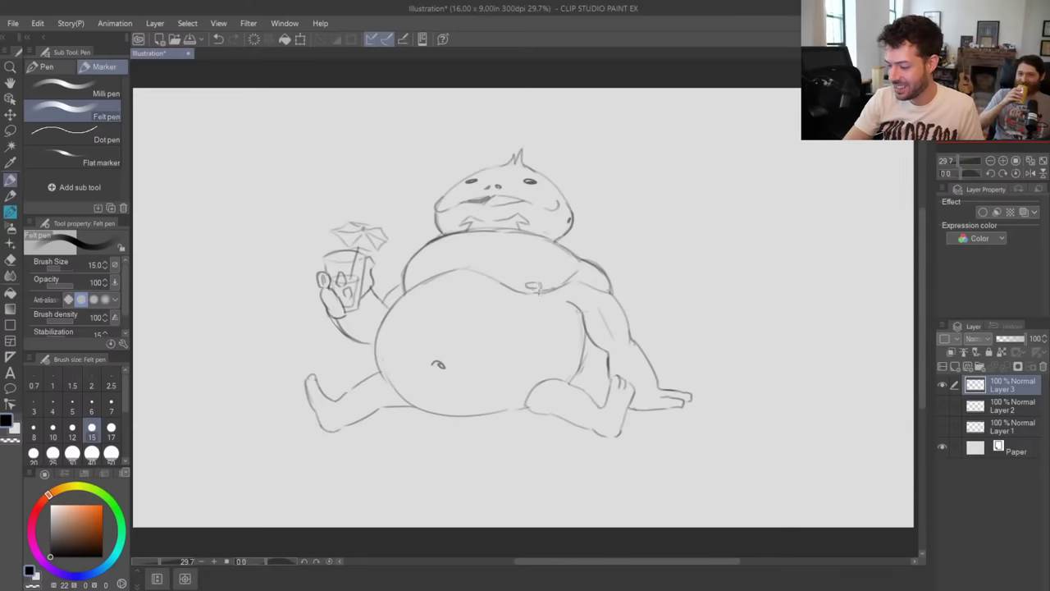
pyautogui.moveTo(409, 264); pyautogui.dragTo(403, 292)
pyautogui.hotkey('ctrl', 'z')
pyautogui.press('e')
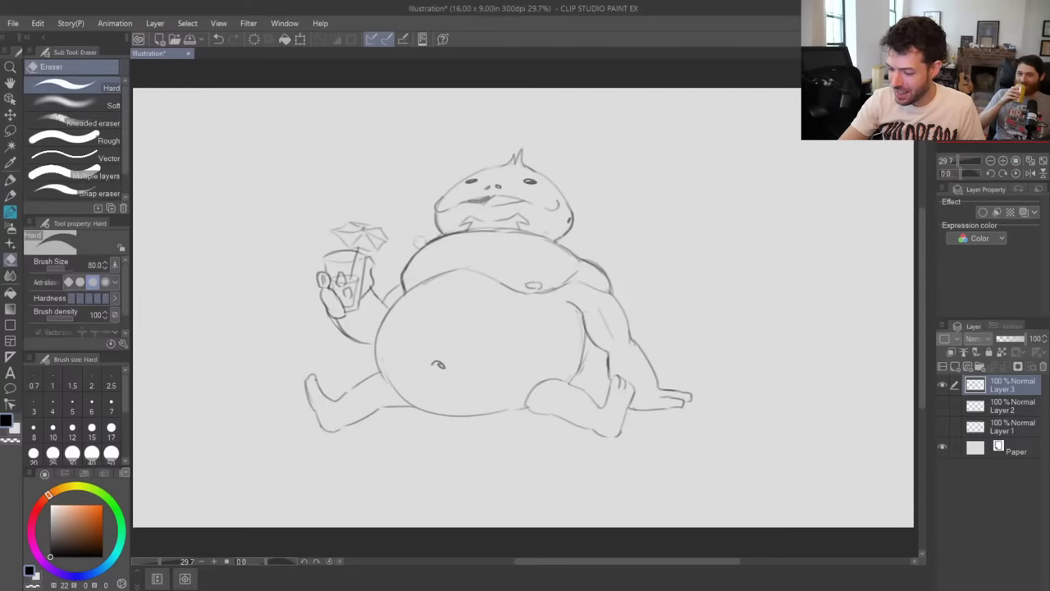
pyautogui.press('p')
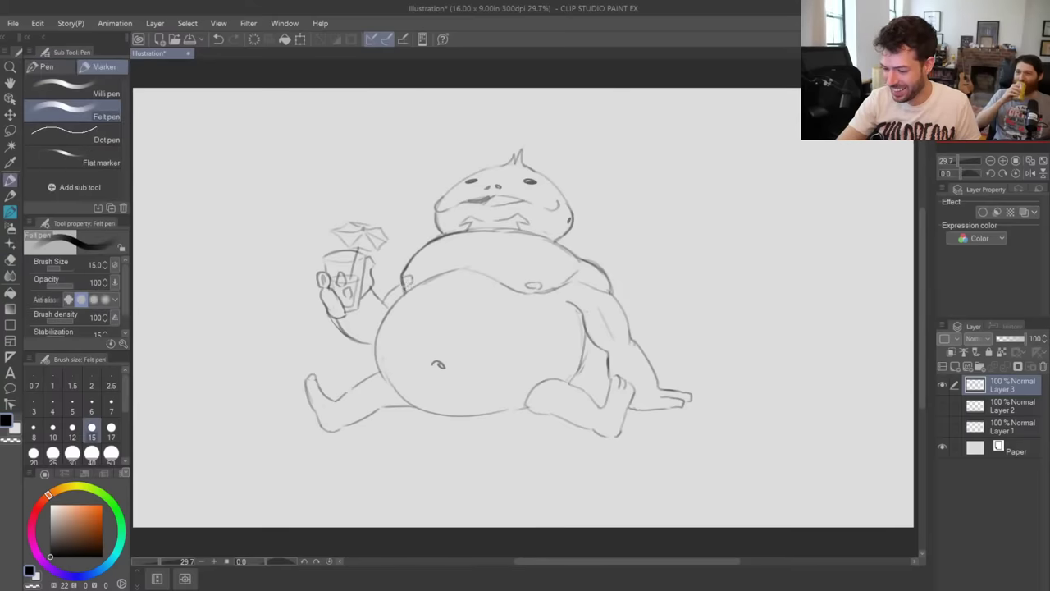
pyautogui.hotkey('ctrl', 'z')
pyautogui.moveTo(407, 276); pyautogui.dragTo(408, 282)
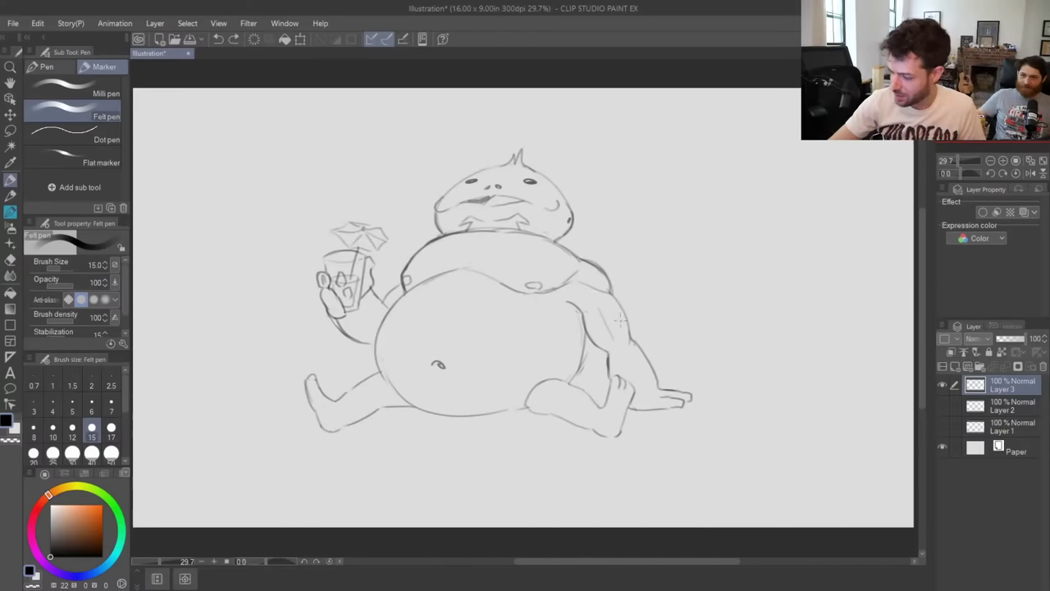
# - Draw a tattoo of small angular shapes on the planted upper arm and fill them solid dark
pyautogui.moveTo(611, 320); pyautogui.dragTo(624, 316)
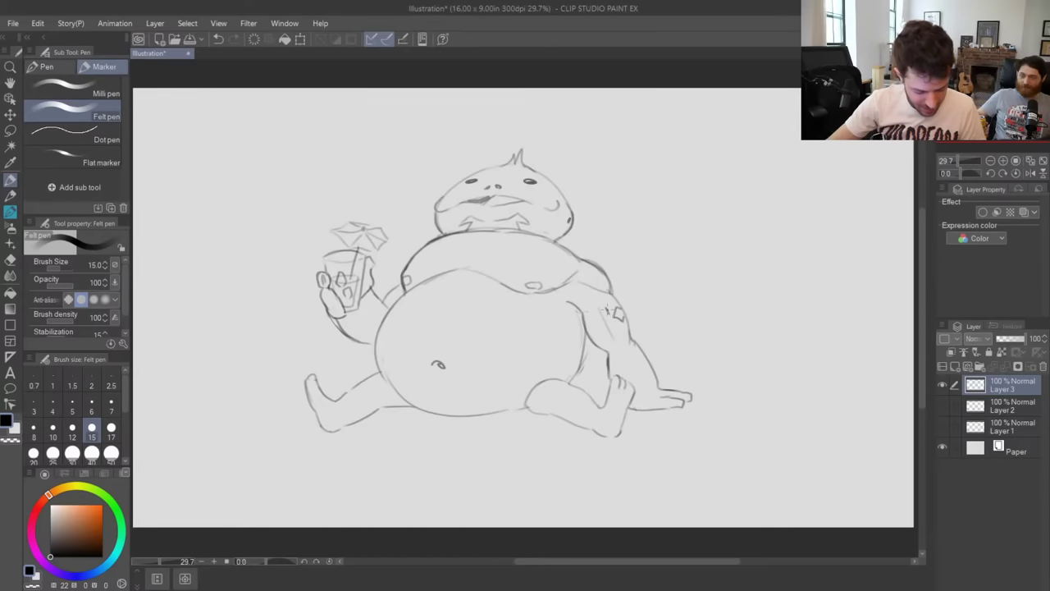
pyautogui.hotkey('ctrl', 'z')
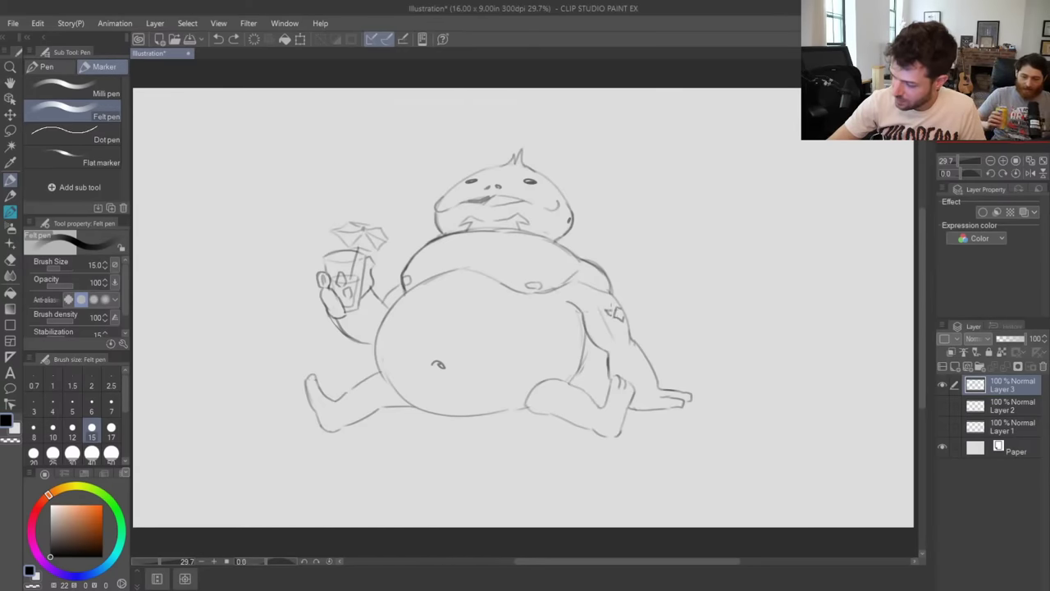
pyautogui.moveTo(606, 310); pyautogui.dragTo(612, 310)
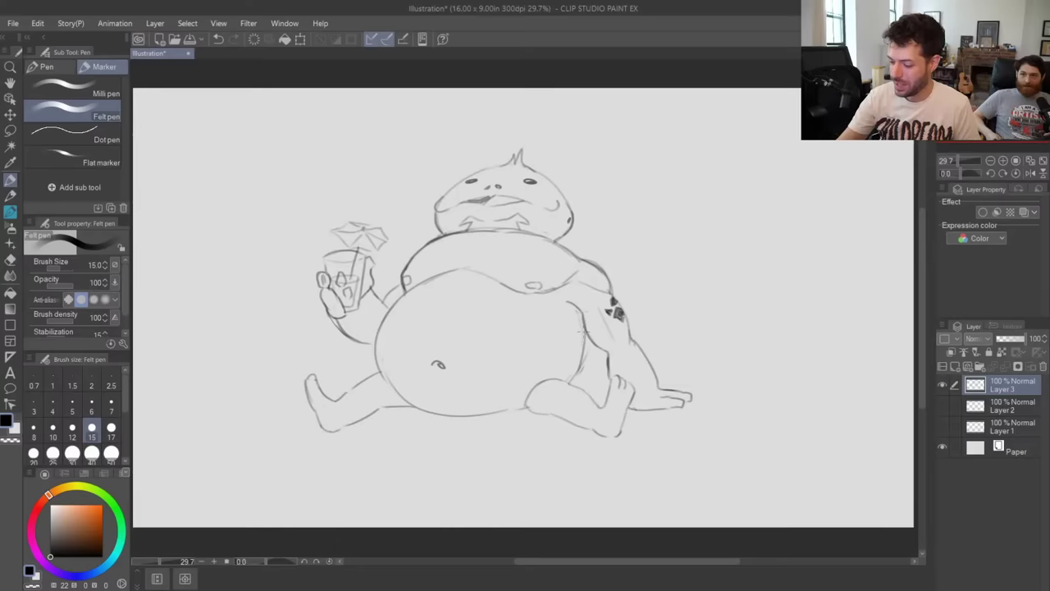
# - Darken the belly's lower contour from the planted arm around to the drink-holding side
pyautogui.hotkey('ctrl', 'z')
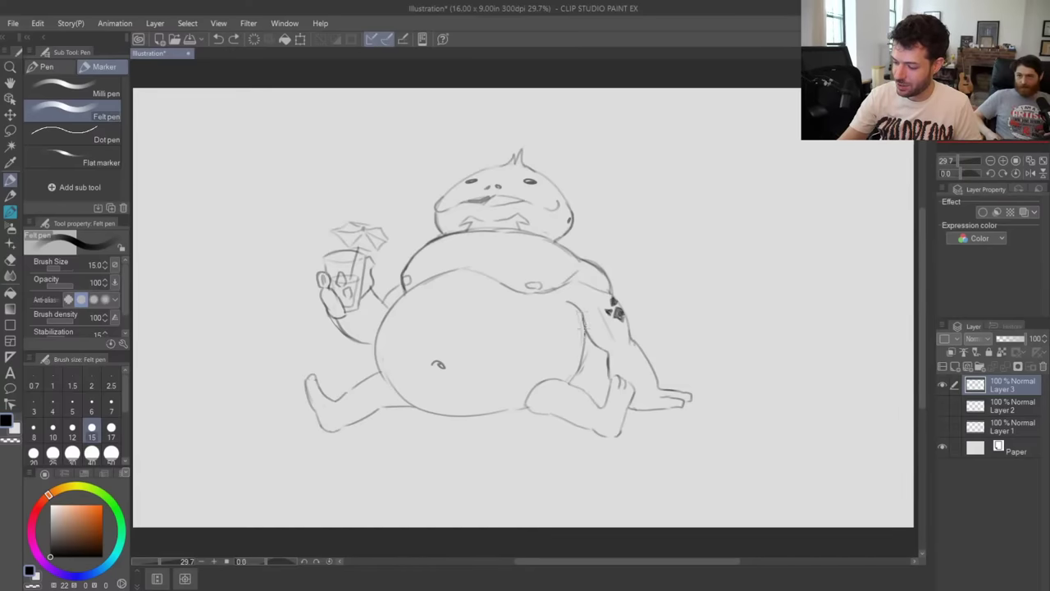
pyautogui.moveTo(585, 332)
pyautogui.mouseDown()
pyautogui.moveTo(569, 385)
pyautogui.moveTo(512, 412)
pyautogui.moveTo(439, 416)
pyautogui.mouseUp()
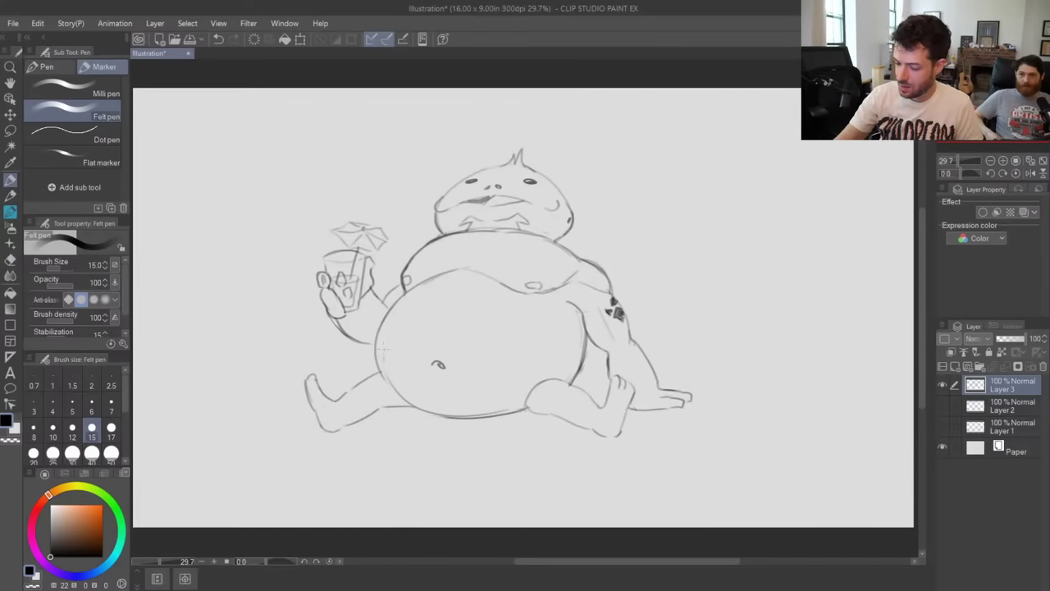
pyautogui.moveTo(379, 345)
pyautogui.mouseDown()
pyautogui.moveTo(393, 395)
pyautogui.moveTo(439, 416)
pyautogui.mouseUp()
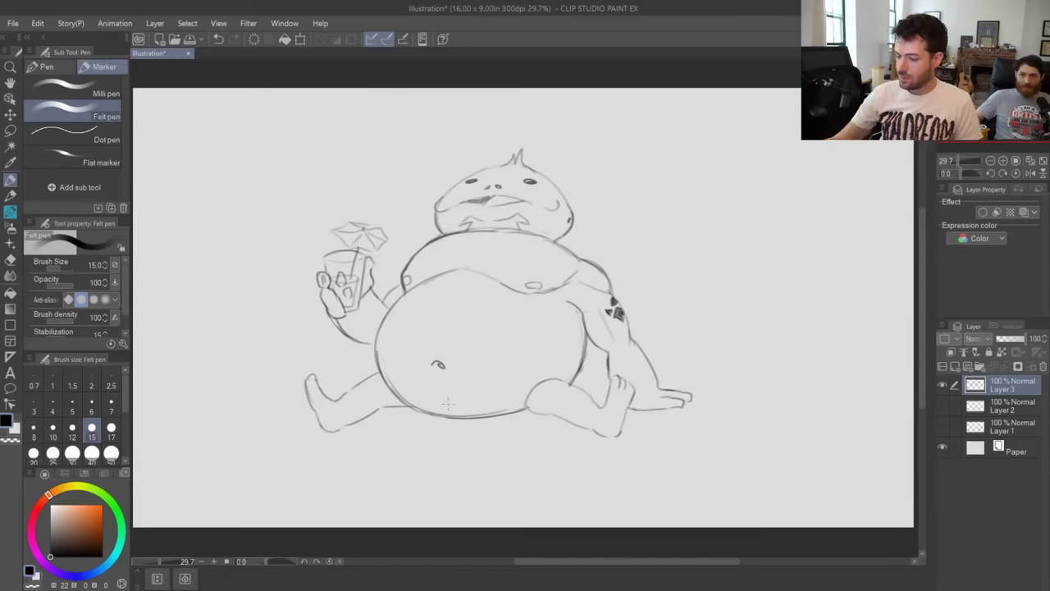
# - Draw pointed, feather-like spikes sticking out from both sides of the neck above the shoulders
pyautogui.moveTo(567, 234)
pyautogui.mouseDown()
pyautogui.moveTo(597, 234)
pyautogui.moveTo(581, 254)
pyautogui.mouseUp()
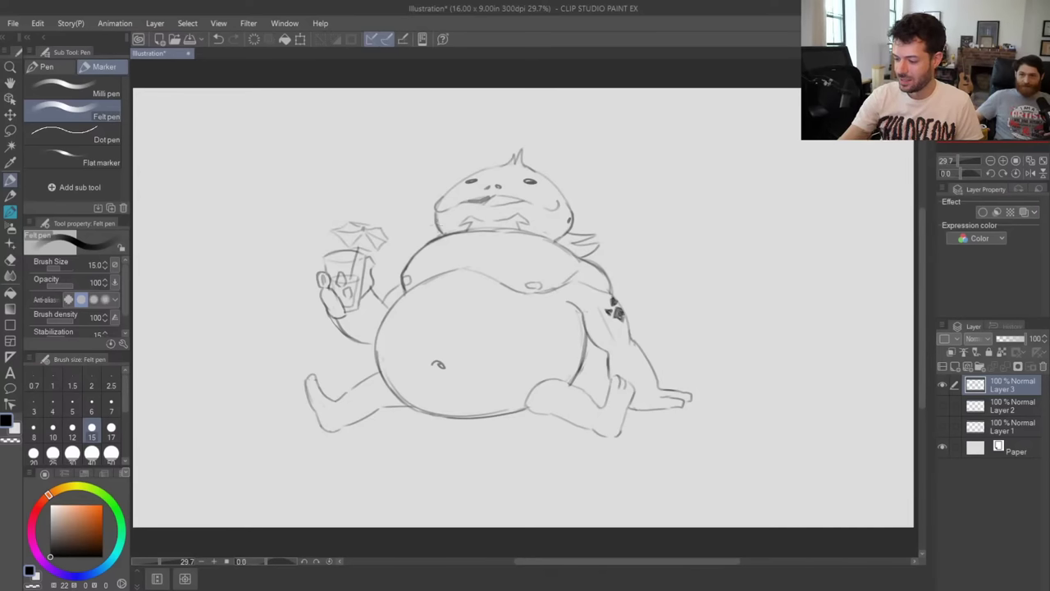
pyautogui.moveTo(439, 233)
pyautogui.mouseDown()
pyautogui.moveTo(415, 230)
pyautogui.moveTo(417, 251)
pyautogui.mouseUp()
pyautogui.hotkey('ctrl', 'z')
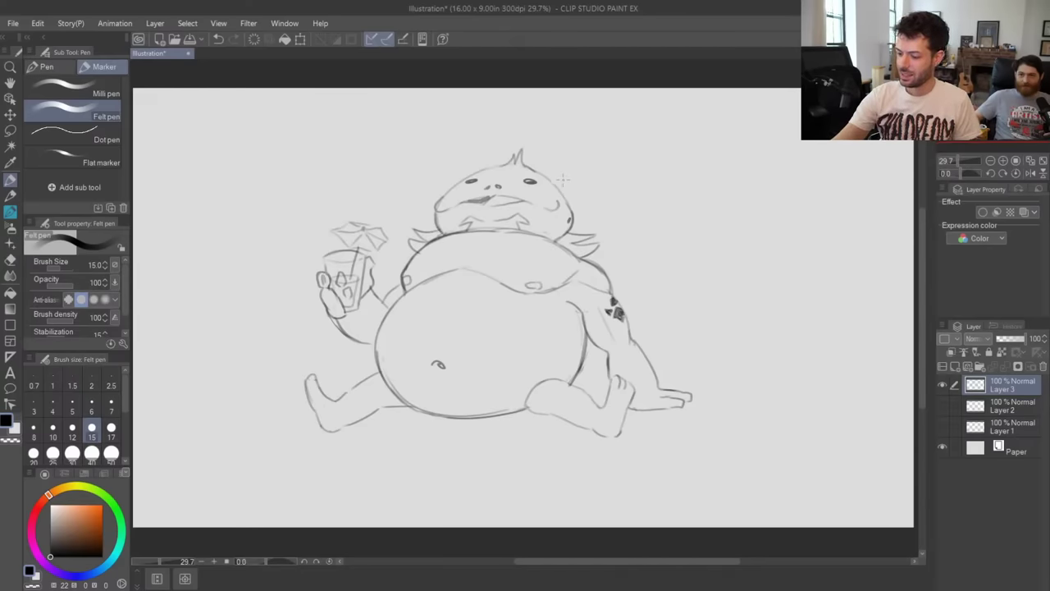
# - Outline a tall angular rock behind the planted arm, with a smaller boulder slope at its outer base
pyautogui.moveTo(559, 178)
pyautogui.mouseDown()
pyautogui.moveTo(625, 125)
pyautogui.moveTo(676, 121)
pyautogui.moveTo(714, 150)
pyautogui.moveTo(742, 195)
pyautogui.mouseUp()
pyautogui.moveTo(744, 204); pyautogui.dragTo(758, 320)
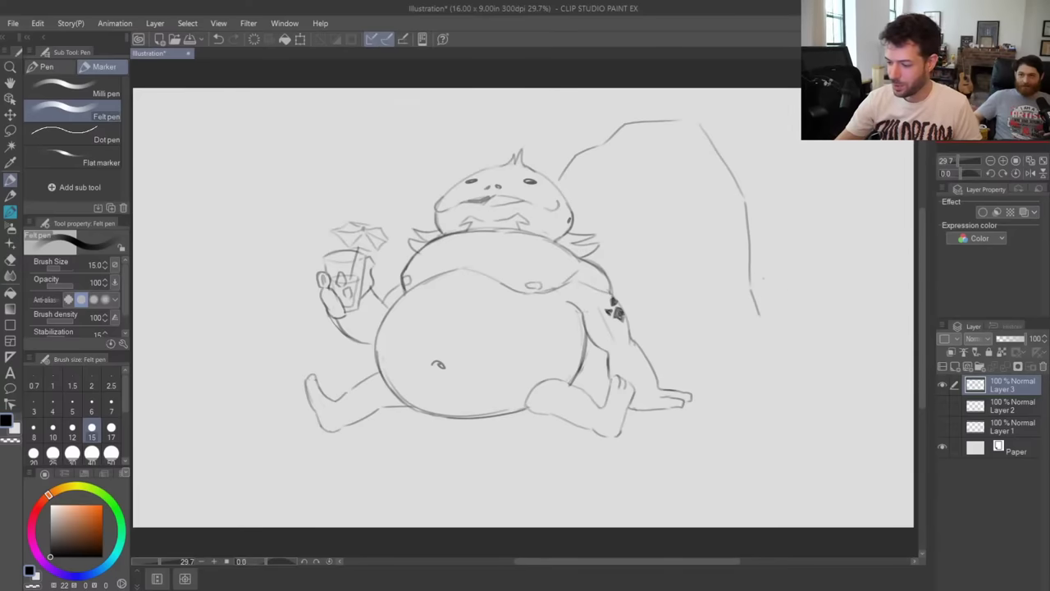
pyautogui.moveTo(759, 322); pyautogui.dragTo(762, 374)
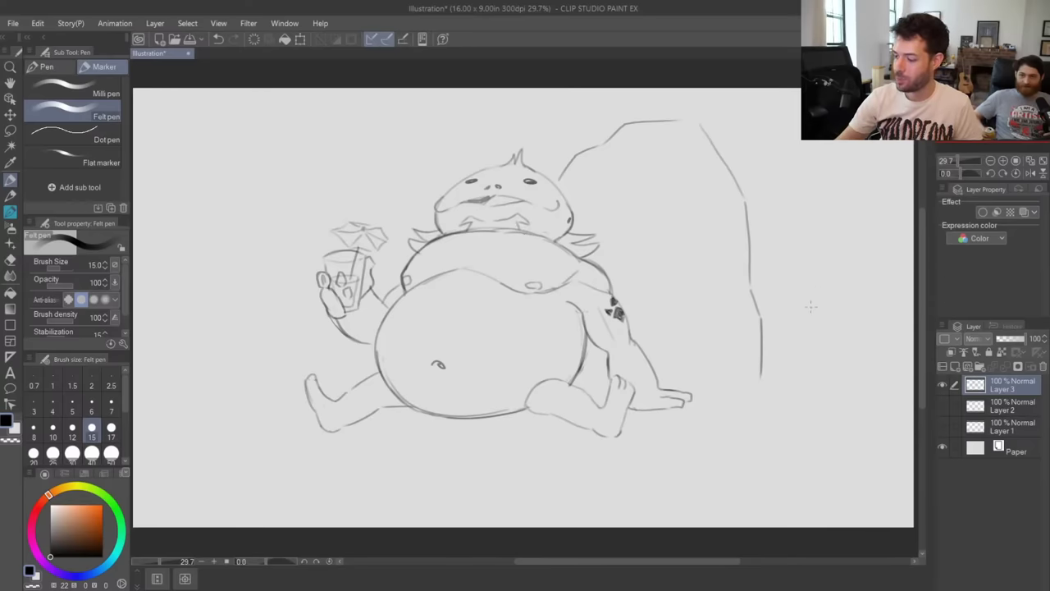
pyautogui.moveTo(761, 343)
pyautogui.mouseDown()
pyautogui.moveTo(793, 365)
pyautogui.moveTo(809, 397)
pyautogui.mouseUp()
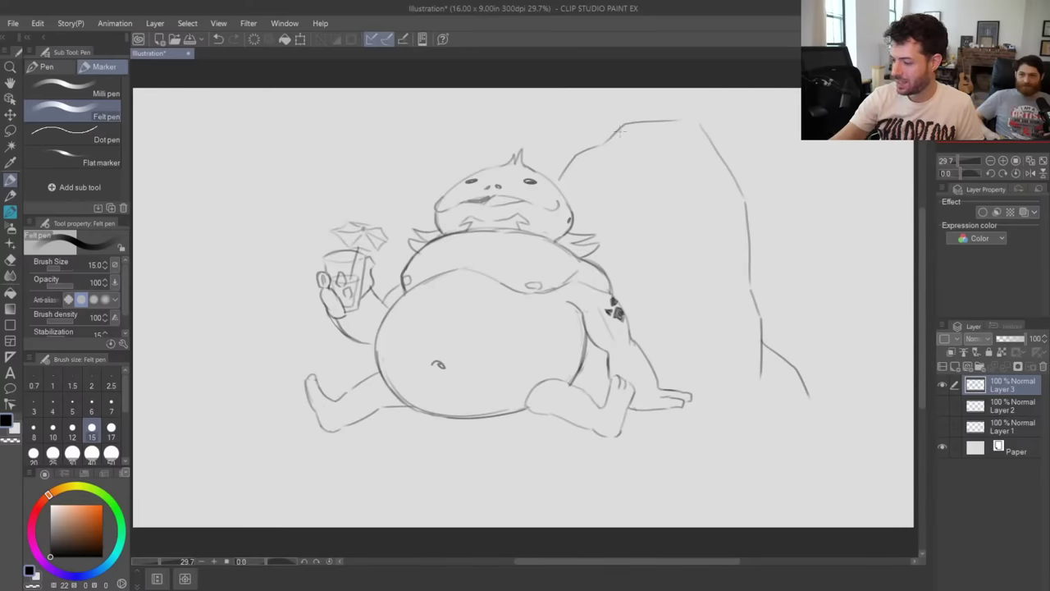
# - Add facet lines inside the rock for its top plane, a mid-height ledge and the edge beside the head
pyautogui.moveTo(625, 133)
pyautogui.mouseDown()
pyautogui.moveTo(692, 138)
pyautogui.moveTo(677, 141)
pyautogui.moveTo(675, 192)
pyautogui.moveTo(693, 188)
pyautogui.moveTo(681, 192)
pyautogui.moveTo(711, 203)
pyautogui.moveTo(668, 201)
pyautogui.moveTo(639, 313)
pyautogui.mouseUp()
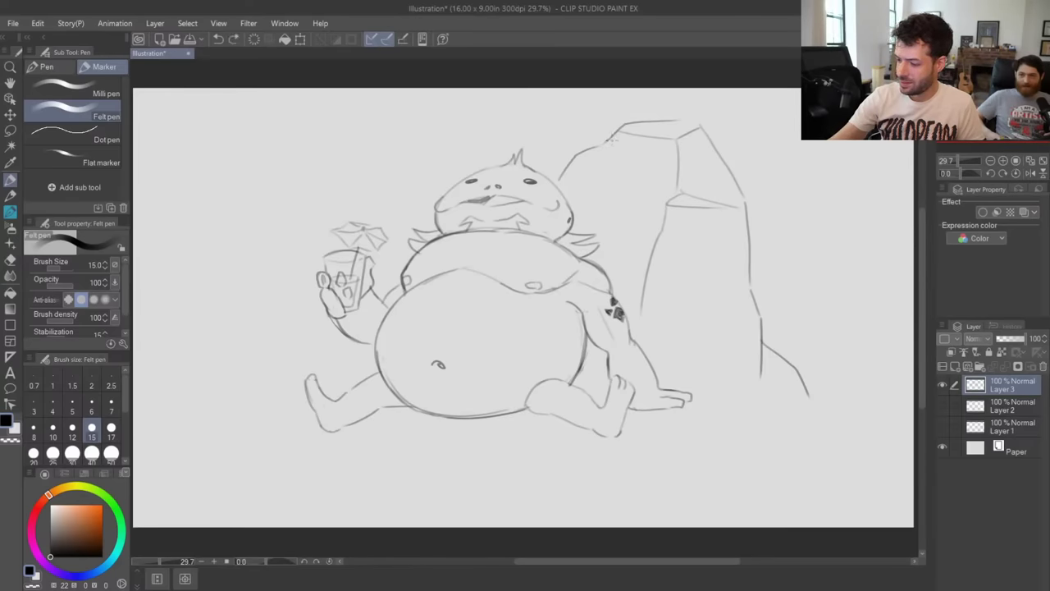
pyautogui.moveTo(608, 141)
pyautogui.mouseDown()
pyautogui.moveTo(583, 187)
pyautogui.moveTo(618, 161)
pyautogui.moveTo(645, 160)
pyautogui.moveTo(591, 180)
pyautogui.moveTo(594, 170)
pyautogui.moveTo(582, 209)
pyautogui.mouseUp()
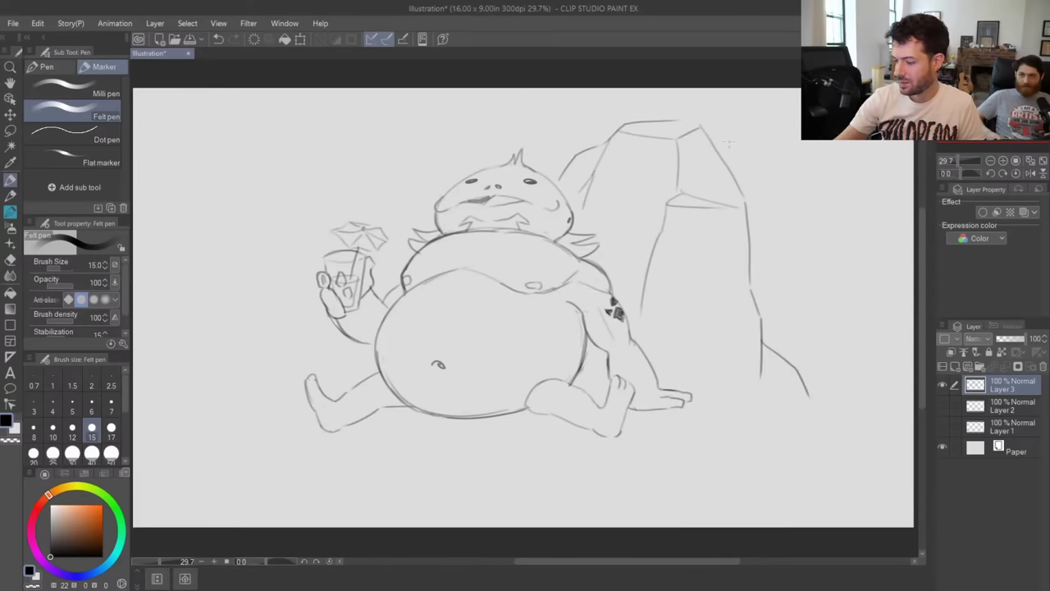
# - Erase and redraw the rock's mid-height ledge corner, and add vertical crack lines beneath it
pyautogui.moveTo(737, 200); pyautogui.dragTo(750, 263)
pyautogui.press('e')
pyautogui.moveTo(687, 194); pyautogui.dragTo(750, 211)
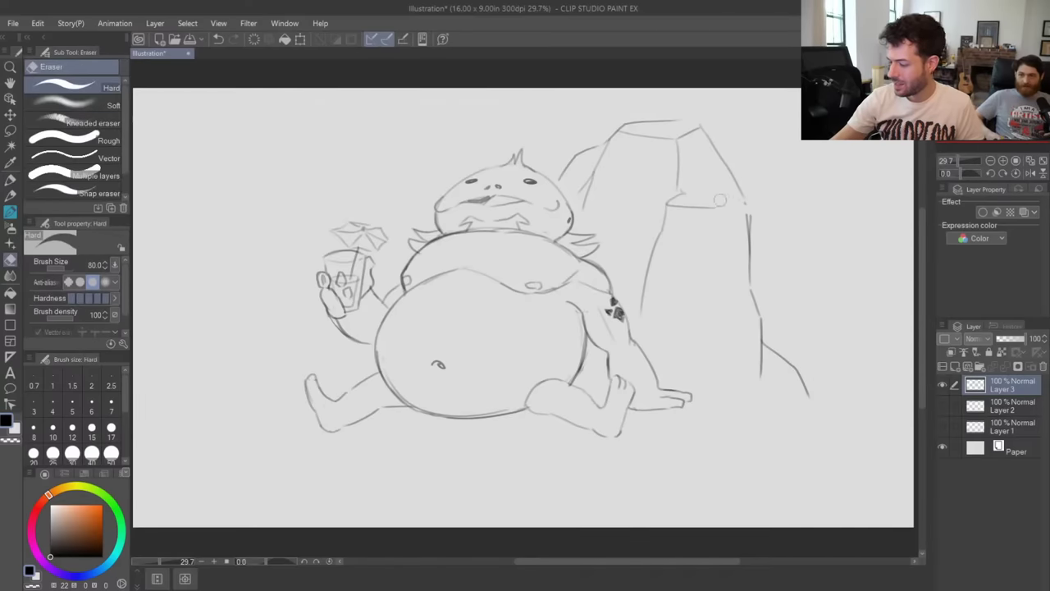
pyautogui.press('p')
pyautogui.moveTo(679, 192)
pyautogui.mouseDown()
pyautogui.moveTo(753, 207)
pyautogui.moveTo(711, 308)
pyautogui.mouseUp()
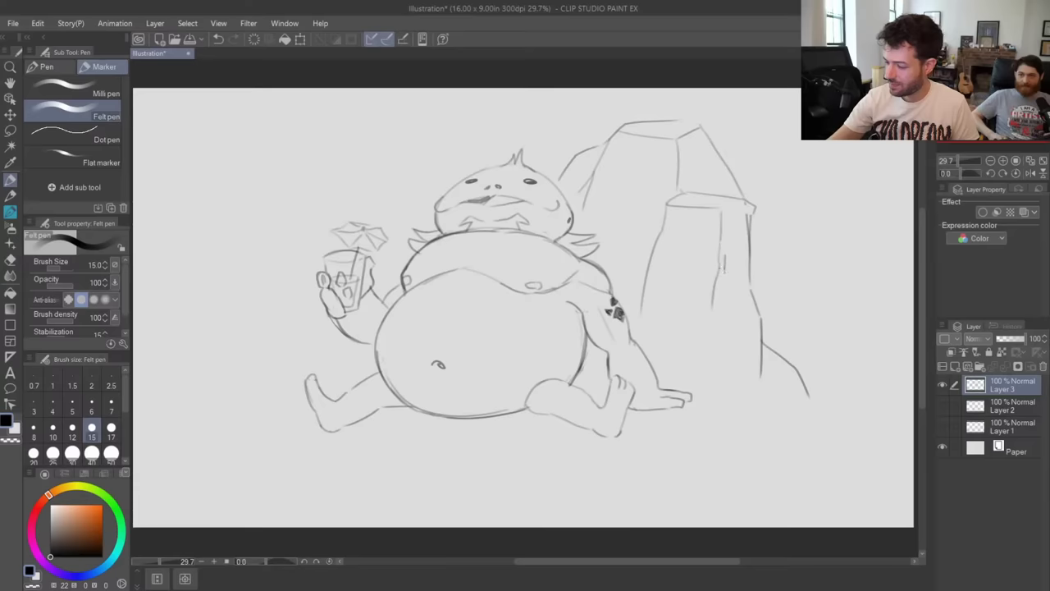
# - Draw grass tufts at the base of the rock and scatter small pebbles along the ground
pyautogui.moveTo(761, 367)
pyautogui.mouseDown()
pyautogui.moveTo(763, 402)
pyautogui.moveTo(741, 385)
pyautogui.moveTo(760, 408)
pyautogui.moveTo(766, 391)
pyautogui.moveTo(809, 400)
pyautogui.moveTo(781, 406)
pyautogui.mouseUp()
pyautogui.moveTo(796, 402); pyautogui.dragTo(806, 412)
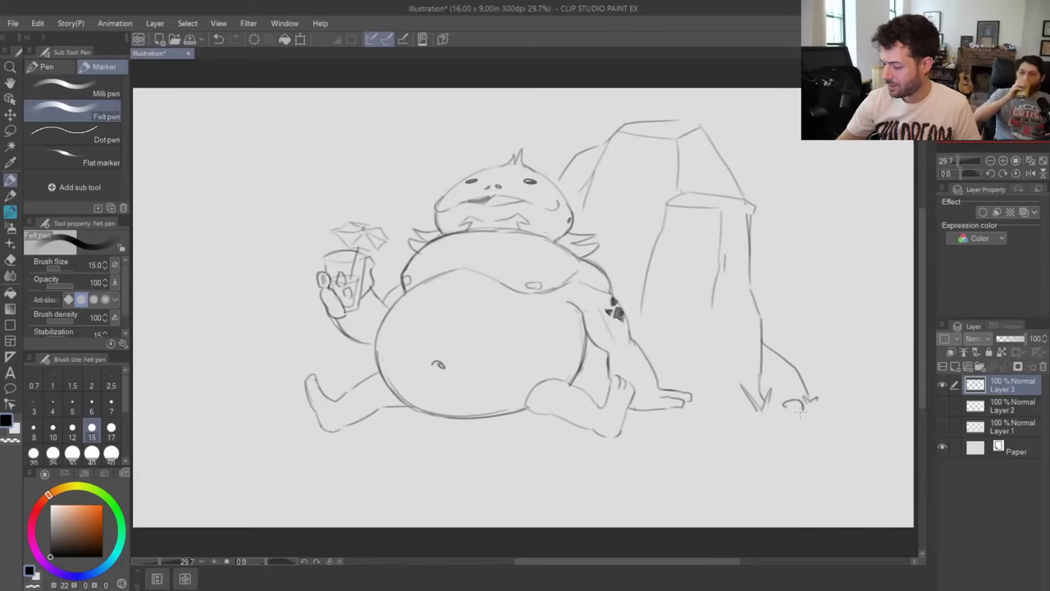
pyautogui.moveTo(716, 402); pyautogui.dragTo(720, 403)
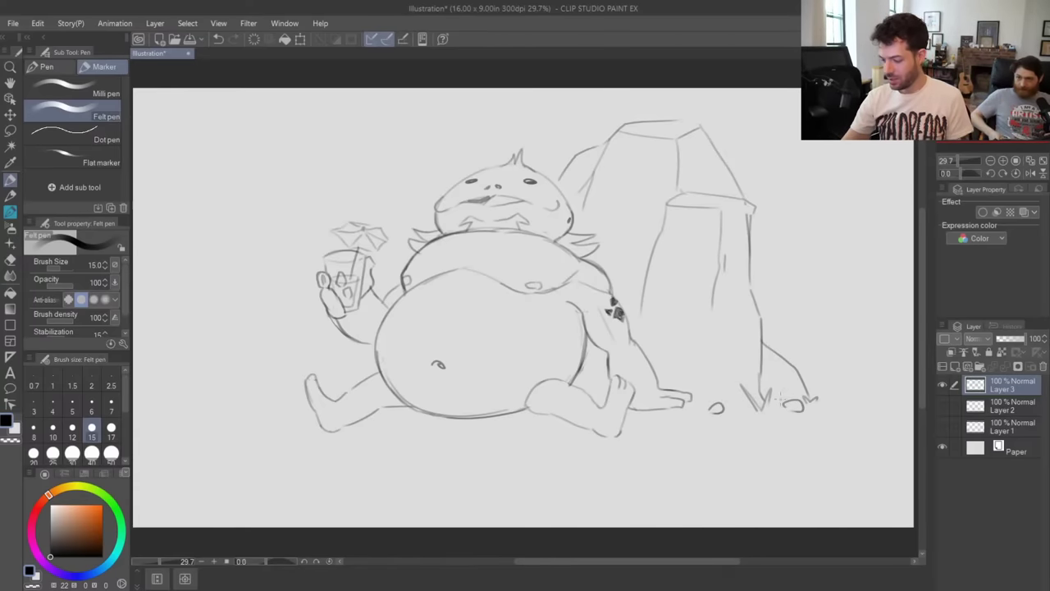
# - Move the whole Layer 3 drawing down and to the left, and add grass blades between the foot and arm
pyautogui.press('k')
pyautogui.moveTo(796, 406)
pyautogui.mouseDown()
pyautogui.moveTo(750, 439)
pyautogui.moveTo(677, 445)
pyautogui.moveTo(689, 441)
pyautogui.mouseUp()
pyautogui.press('p')
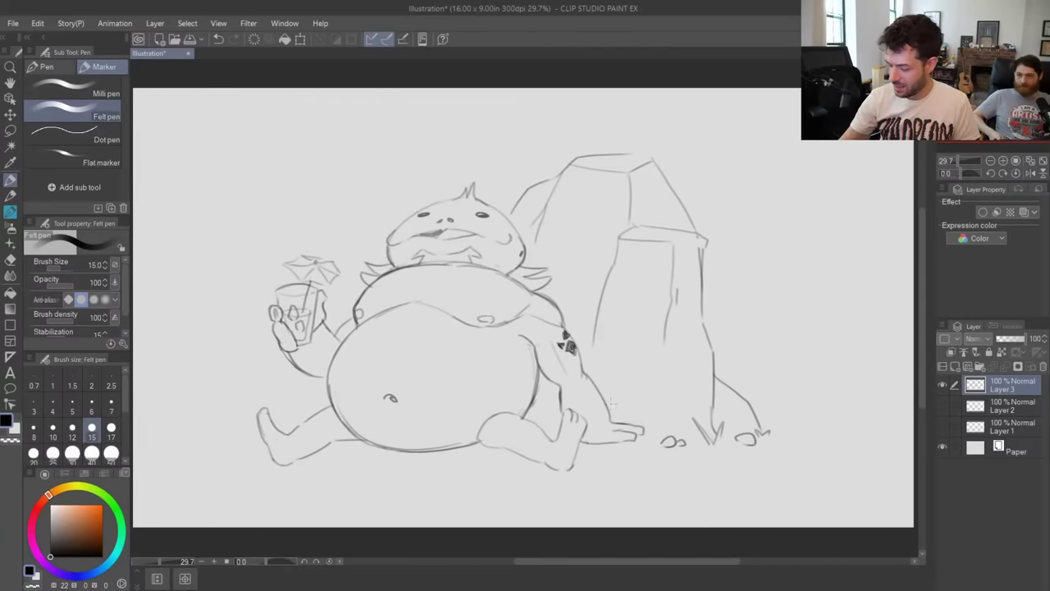
pyautogui.moveTo(542, 410); pyautogui.dragTo(558, 435)
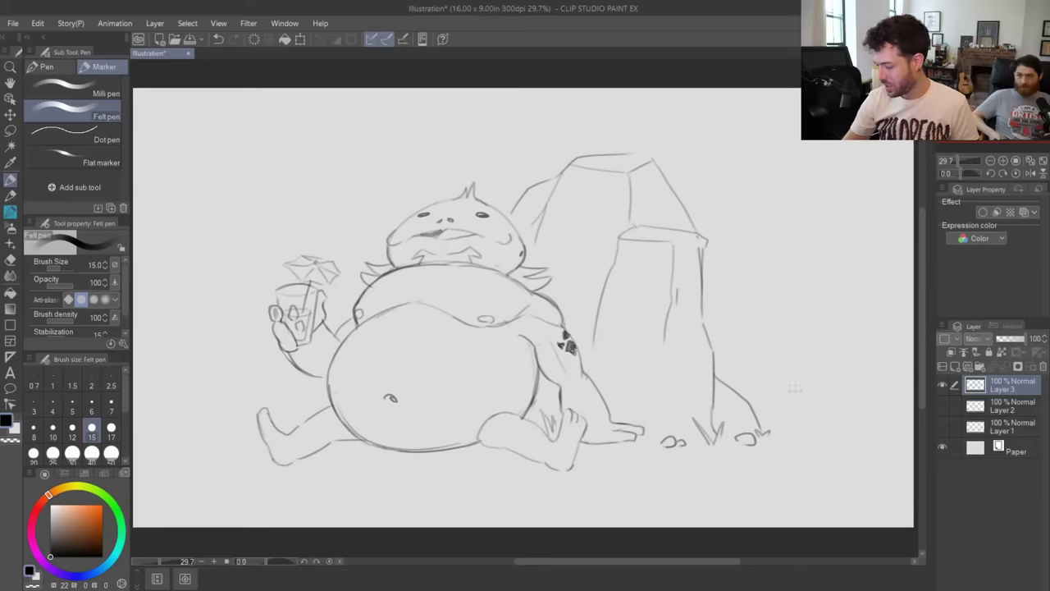